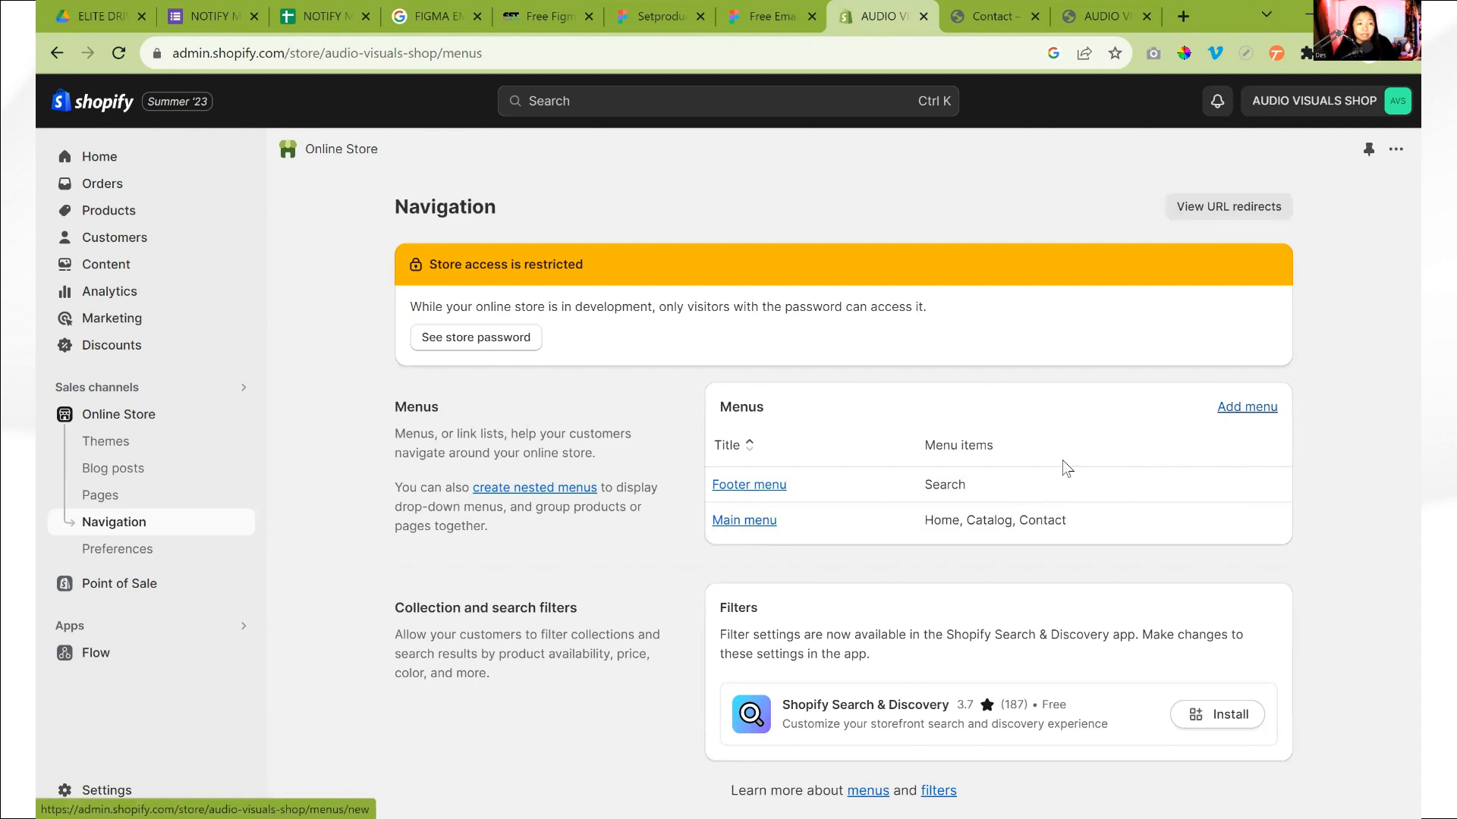
Open the Main menu for editing and compare its items with the links in the storefront header
{"action": "left_click", "coordinate": [751, 521]}
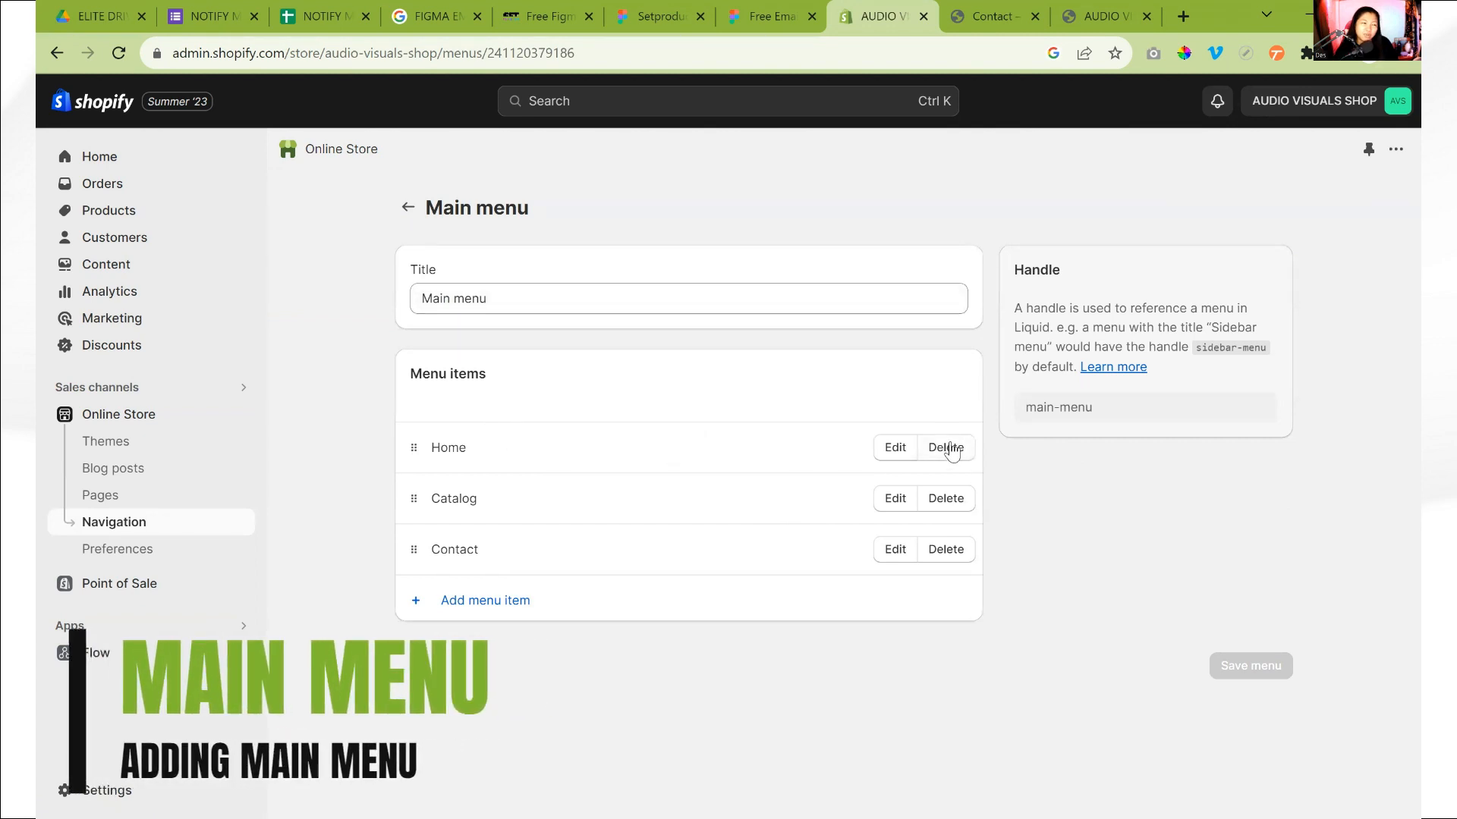
{"action": "left_click", "coordinate": [990, 19]}
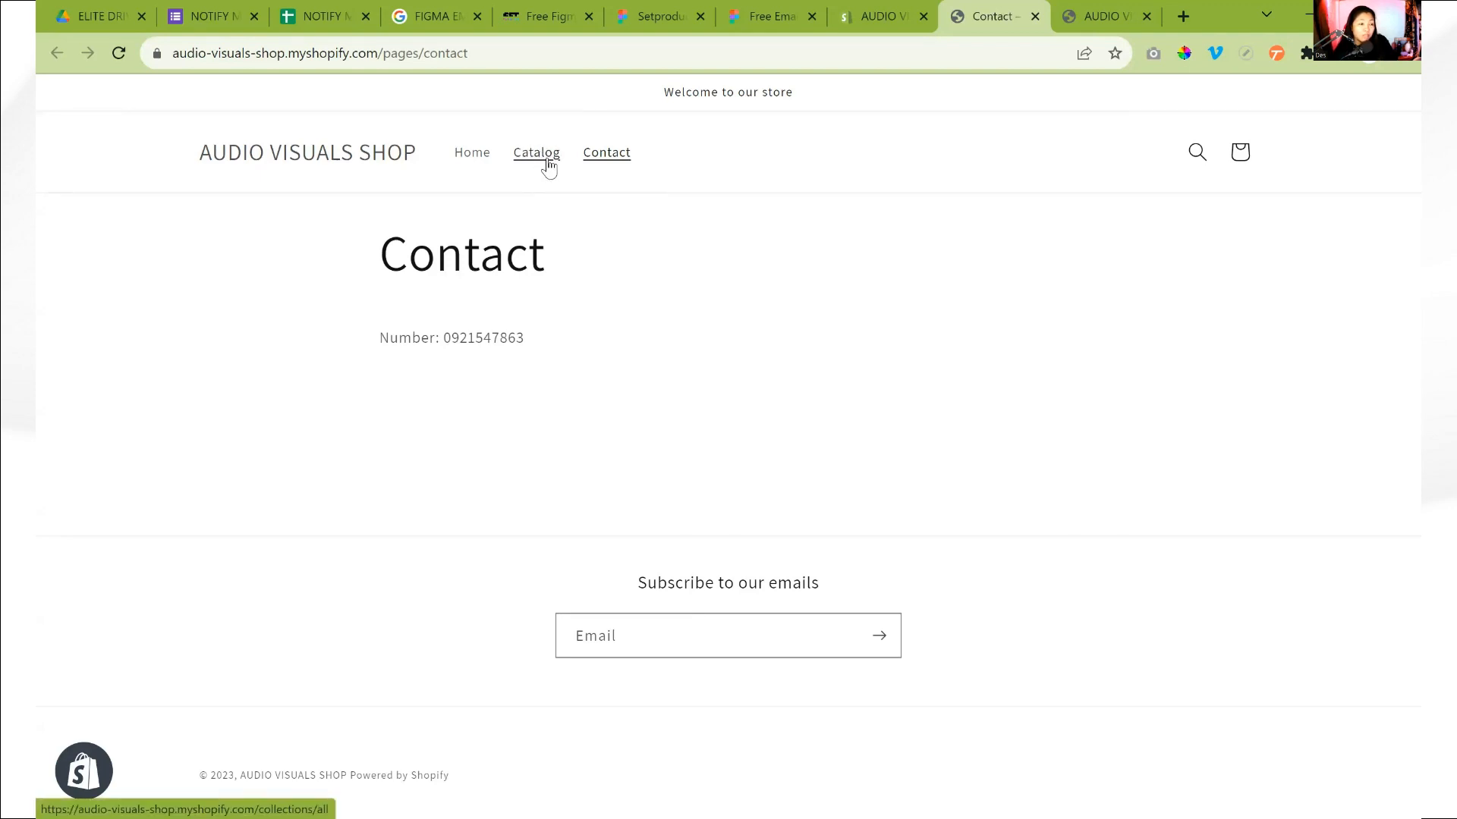
{"action": "left_click", "coordinate": [885, 19]}
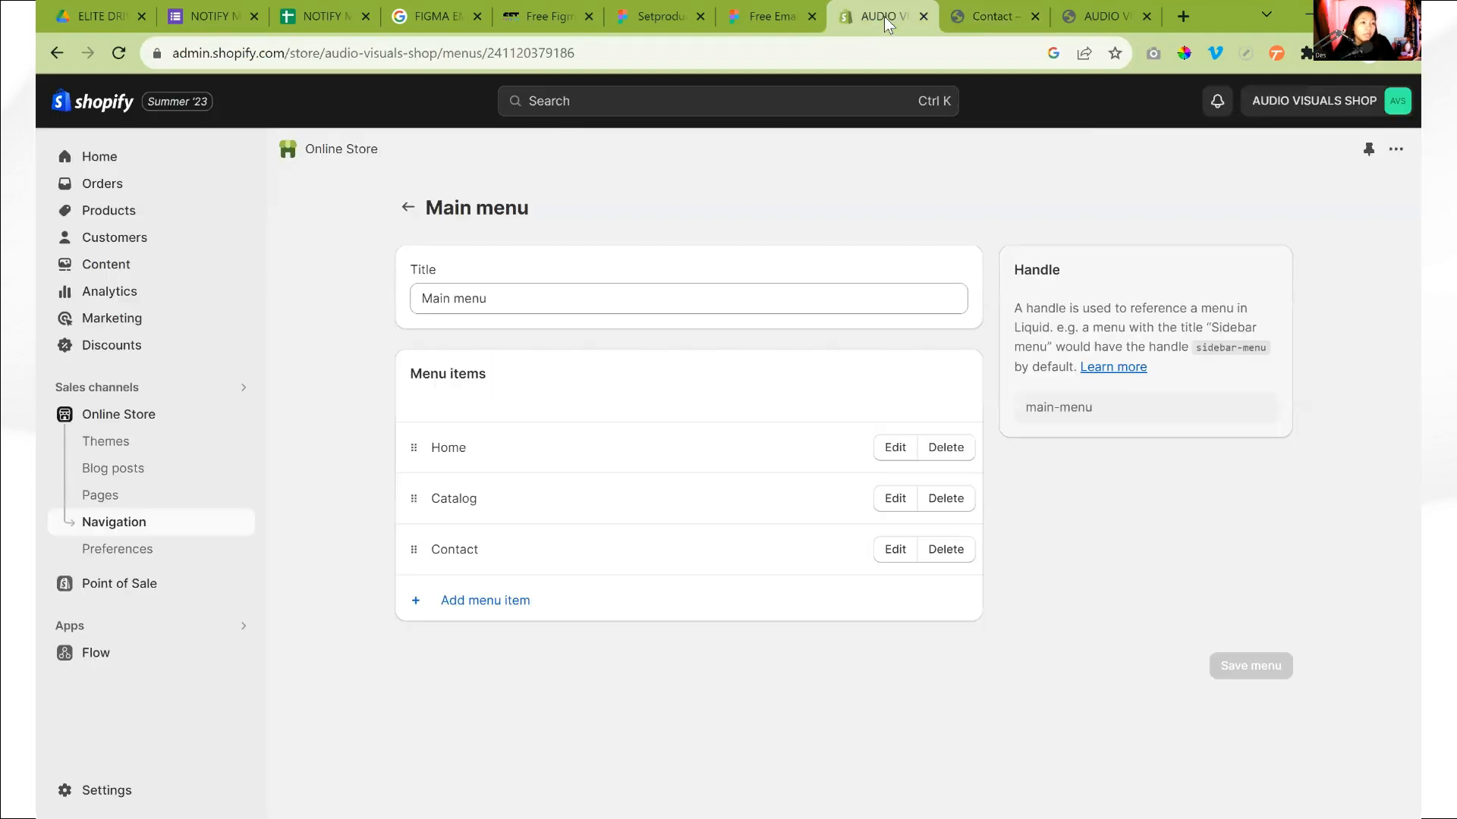
Remove the Home, Catalog and Contact items from the main menu
{"action": "left_click", "coordinate": [945, 448]}
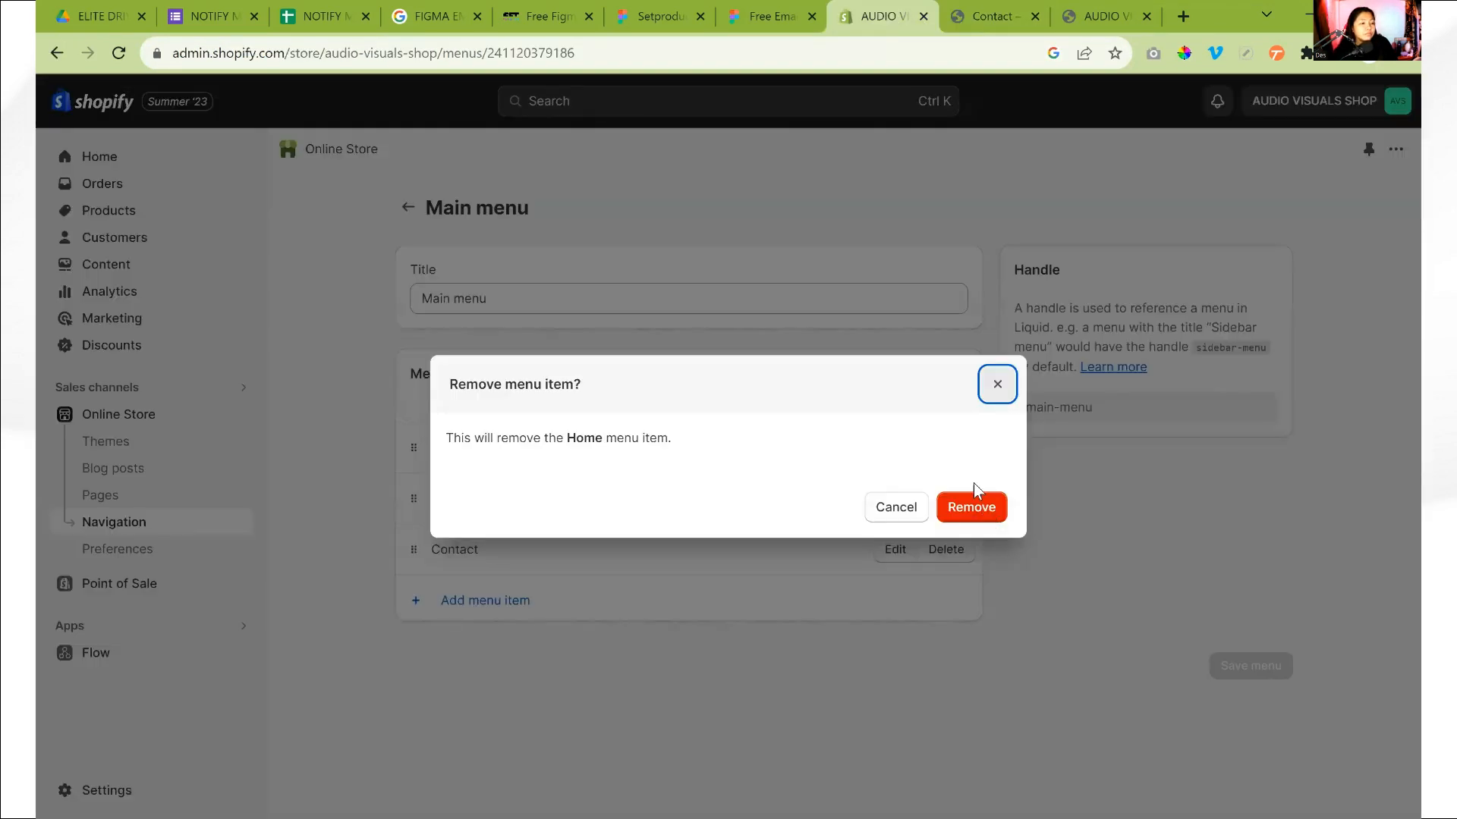
{"action": "left_click", "coordinate": [971, 505]}
{"action": "left_click", "coordinate": [947, 447]}
{"action": "left_click", "coordinate": [970, 505]}
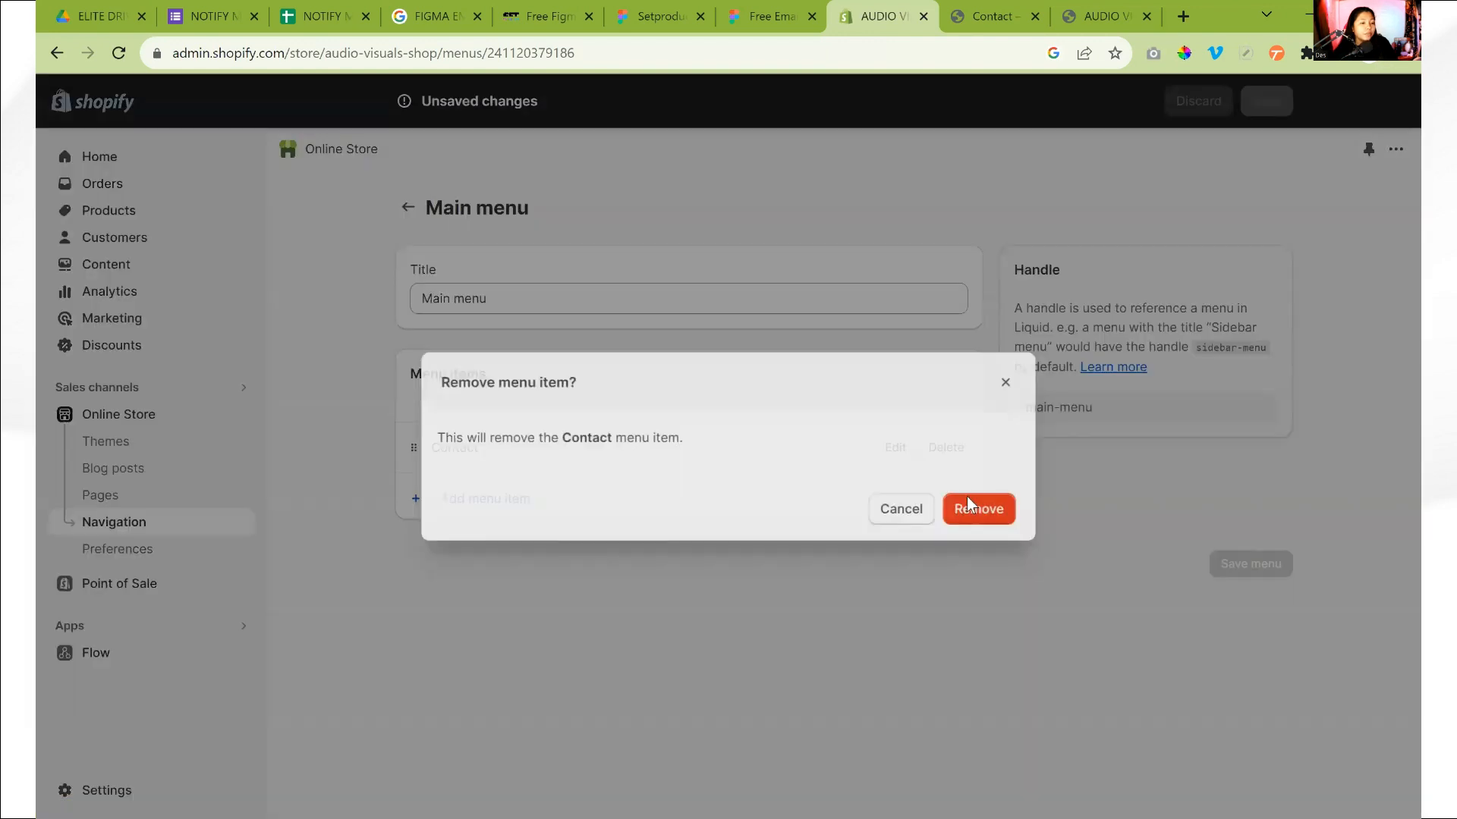
{"action": "left_click", "coordinate": [966, 496]}
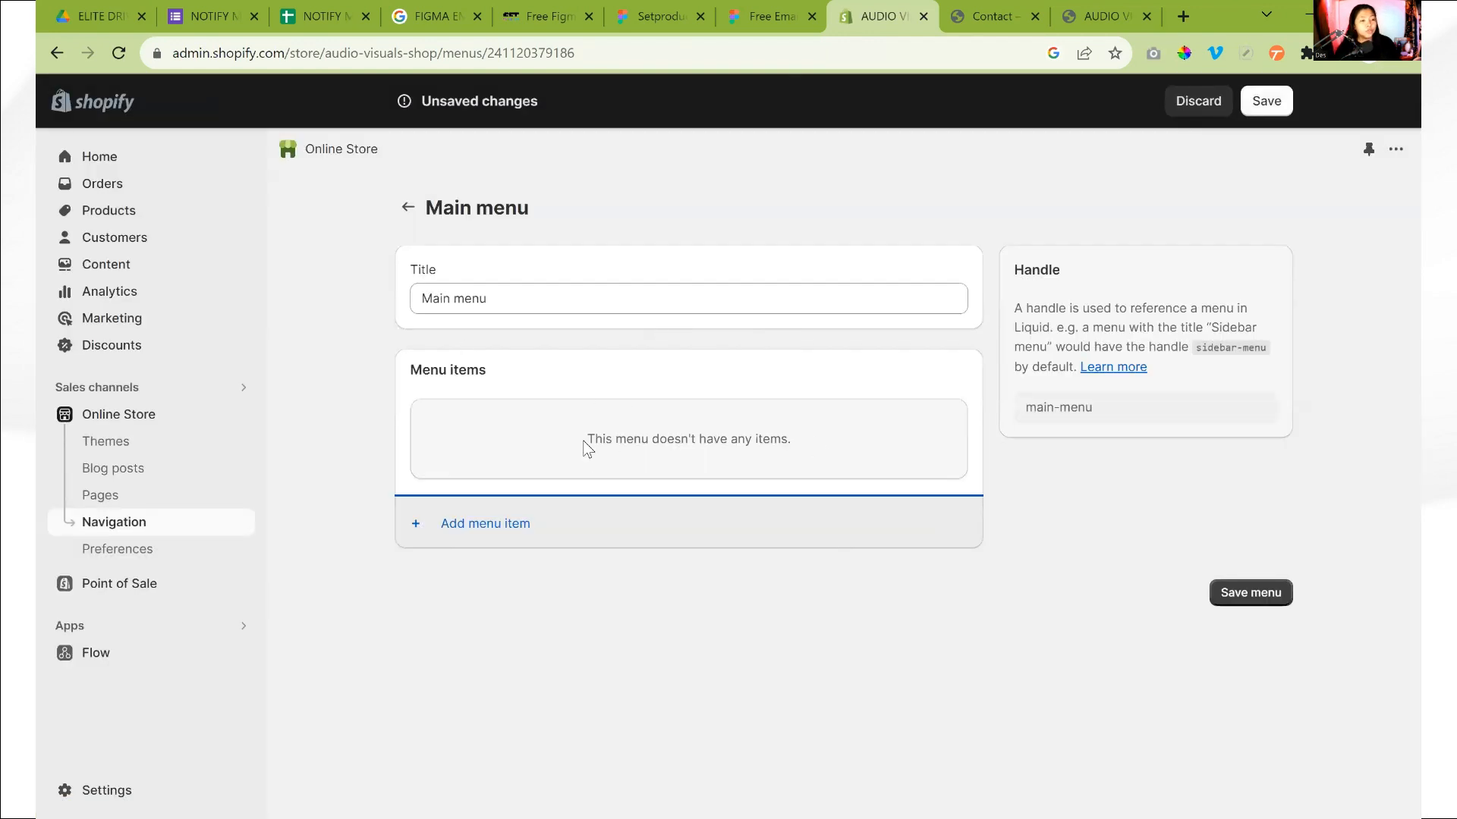
Add a menu item named Headset that links to the Headset product
{"action": "left_click", "coordinate": [490, 523]}
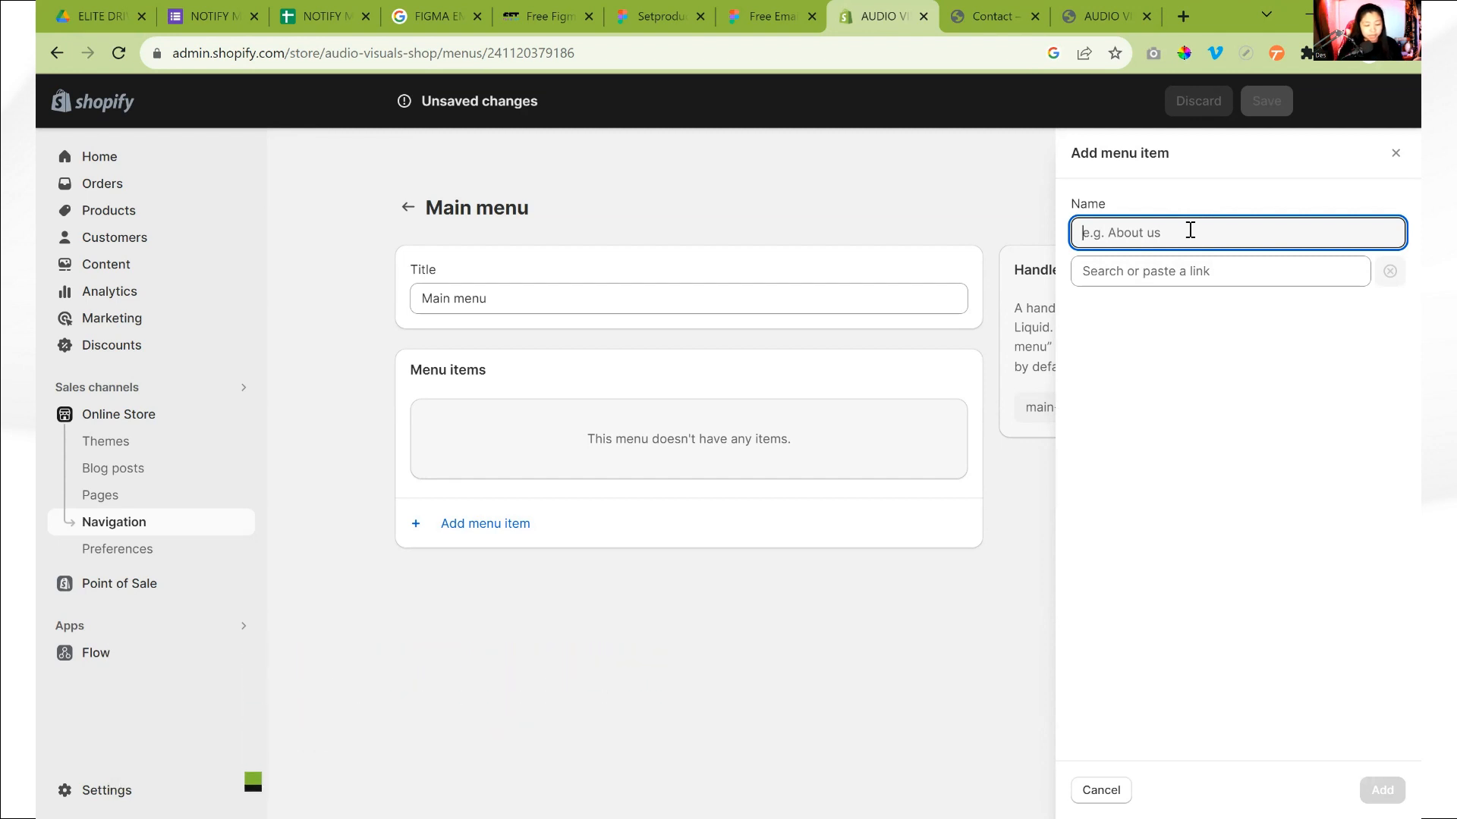
{"action": "type", "text": "Headset"}
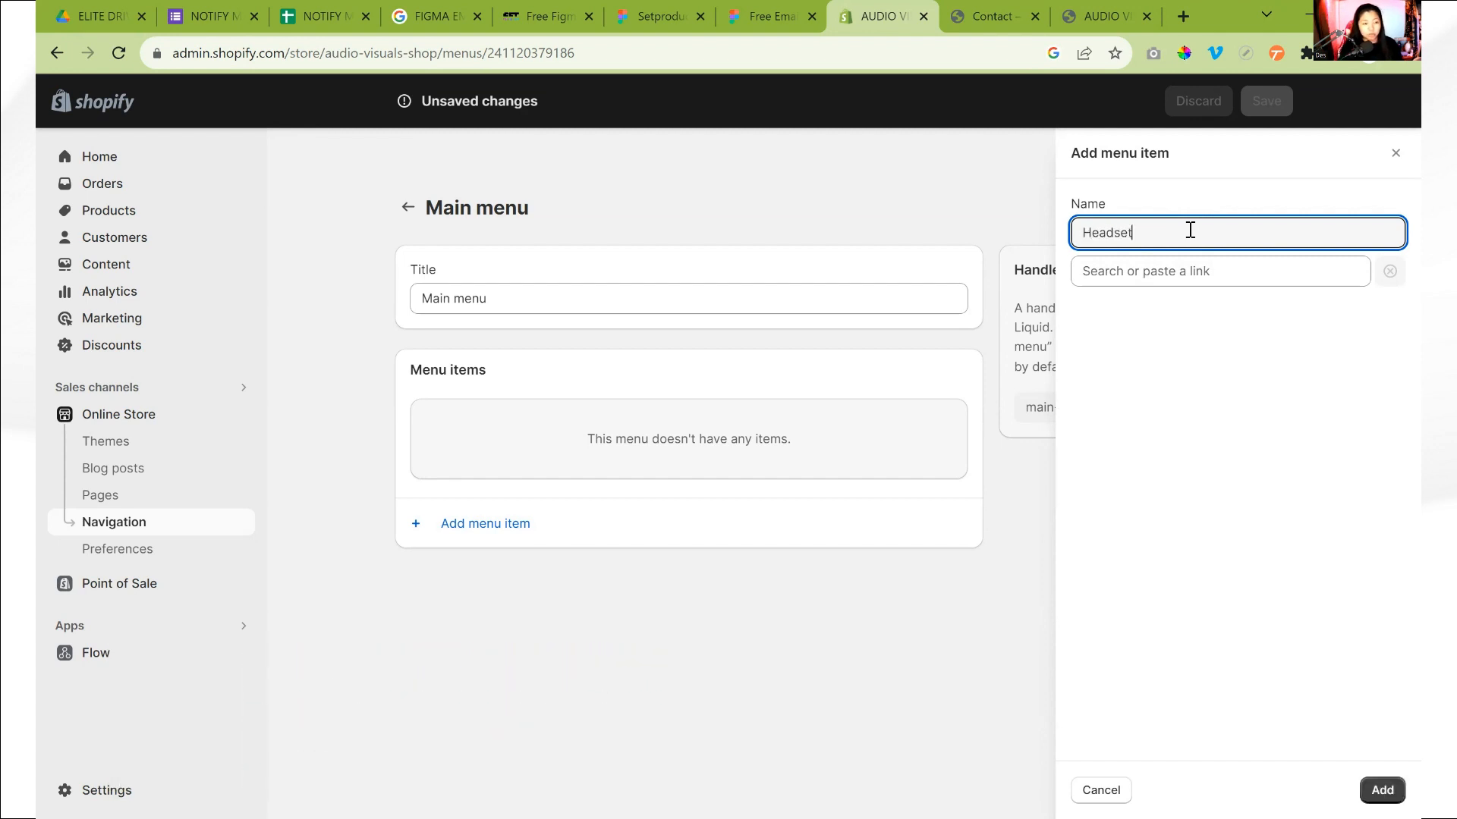
{"action": "double_click", "coordinate": [1143, 233]}
{"action": "left_click", "coordinate": [1177, 274]}
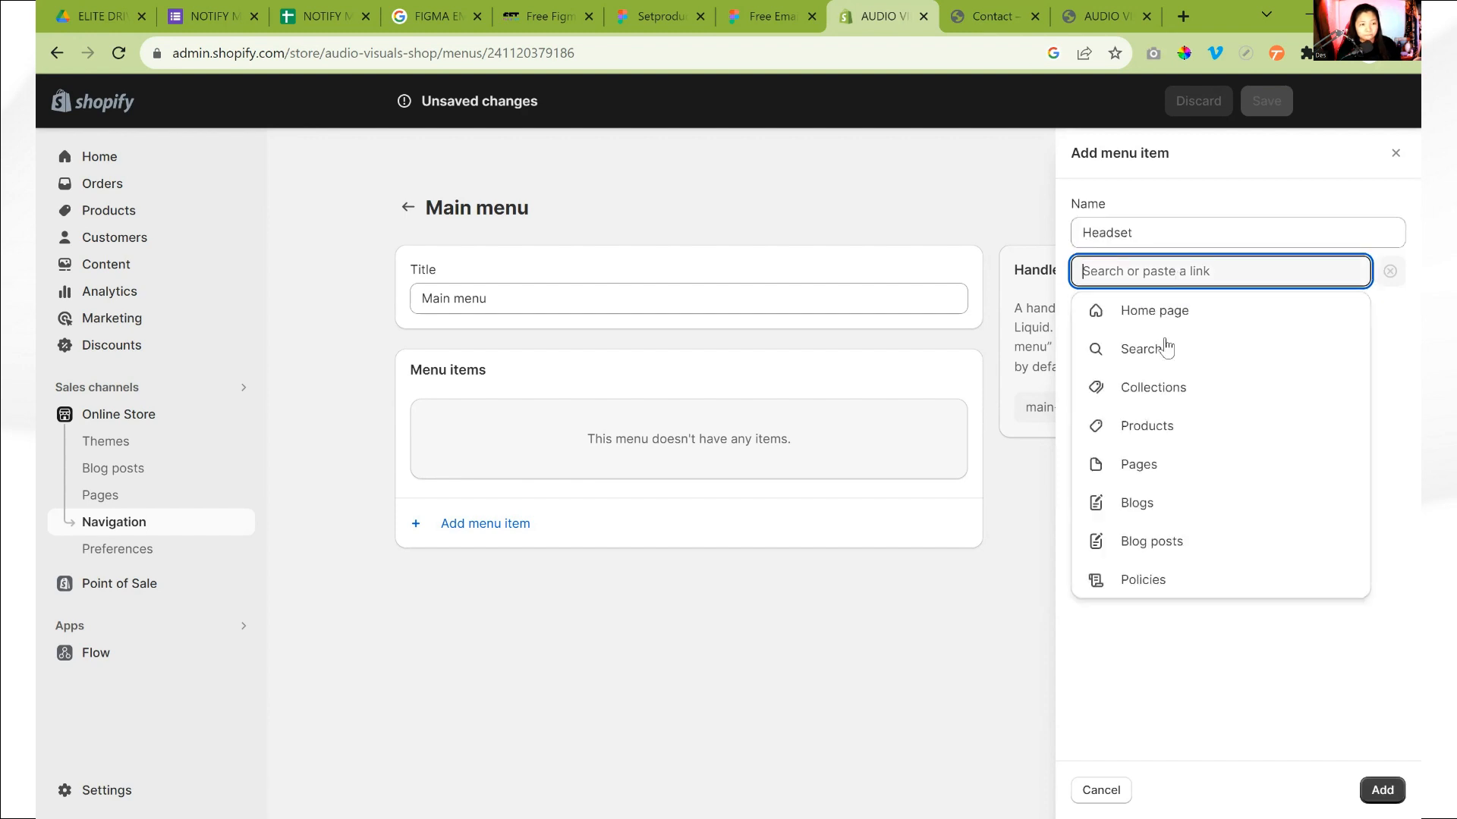
{"action": "left_click", "coordinate": [1153, 428]}
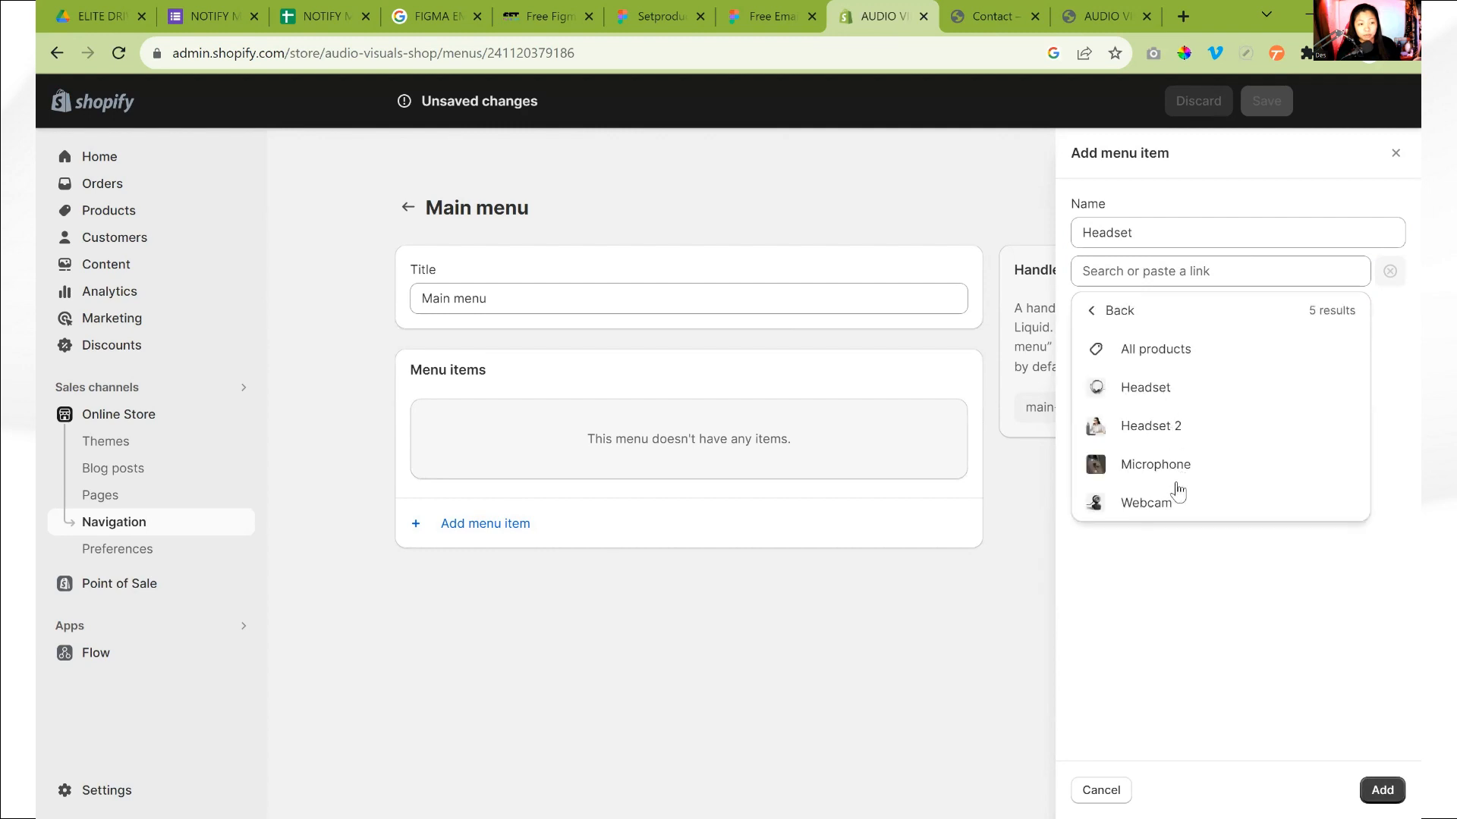
{"action": "left_click", "coordinate": [1178, 392]}
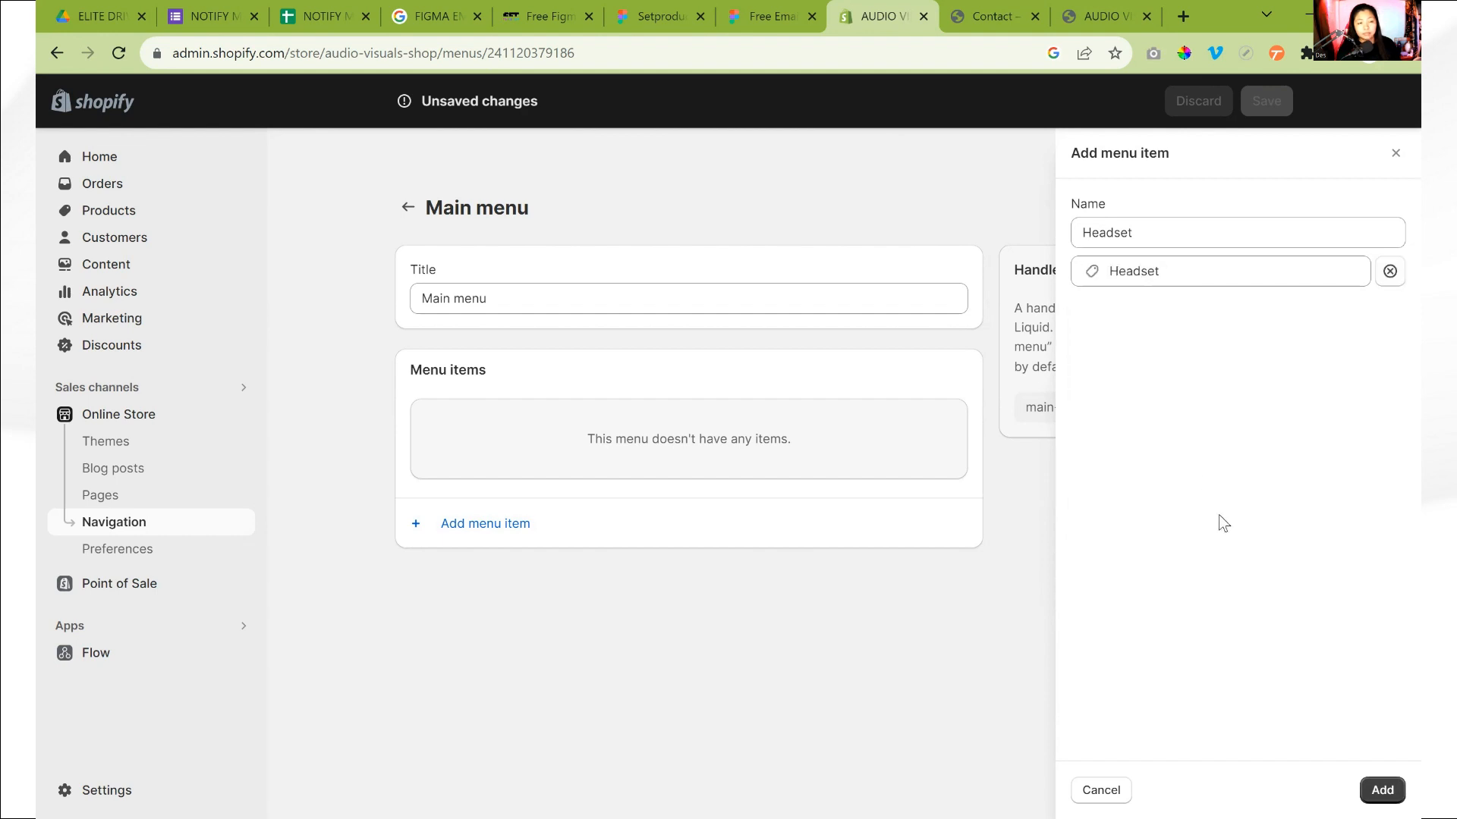
{"action": "left_click", "coordinate": [1382, 790]}
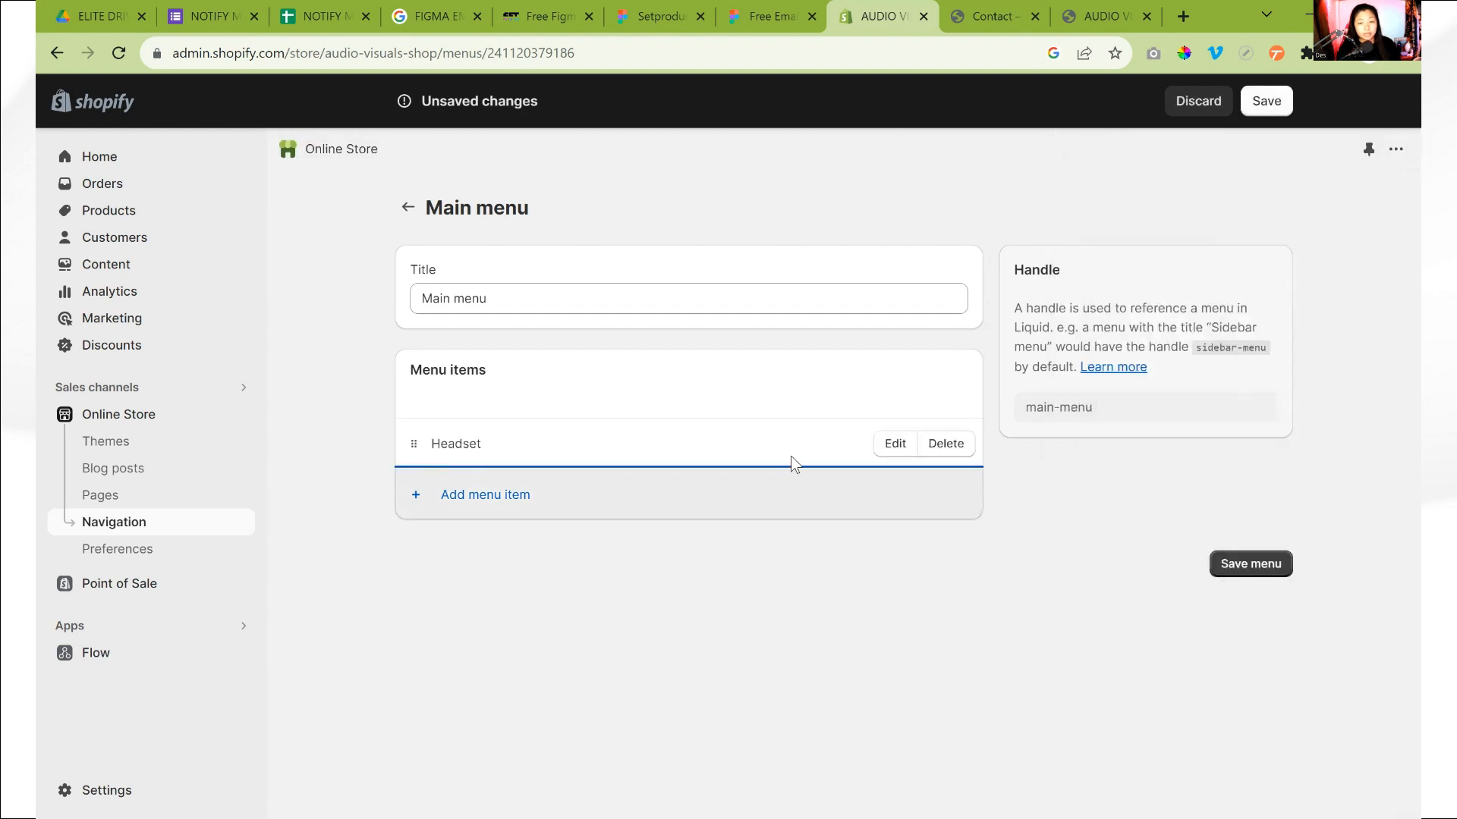
Add a Microphone menu item that links to the Microphone product
{"action": "left_click", "coordinate": [679, 506]}
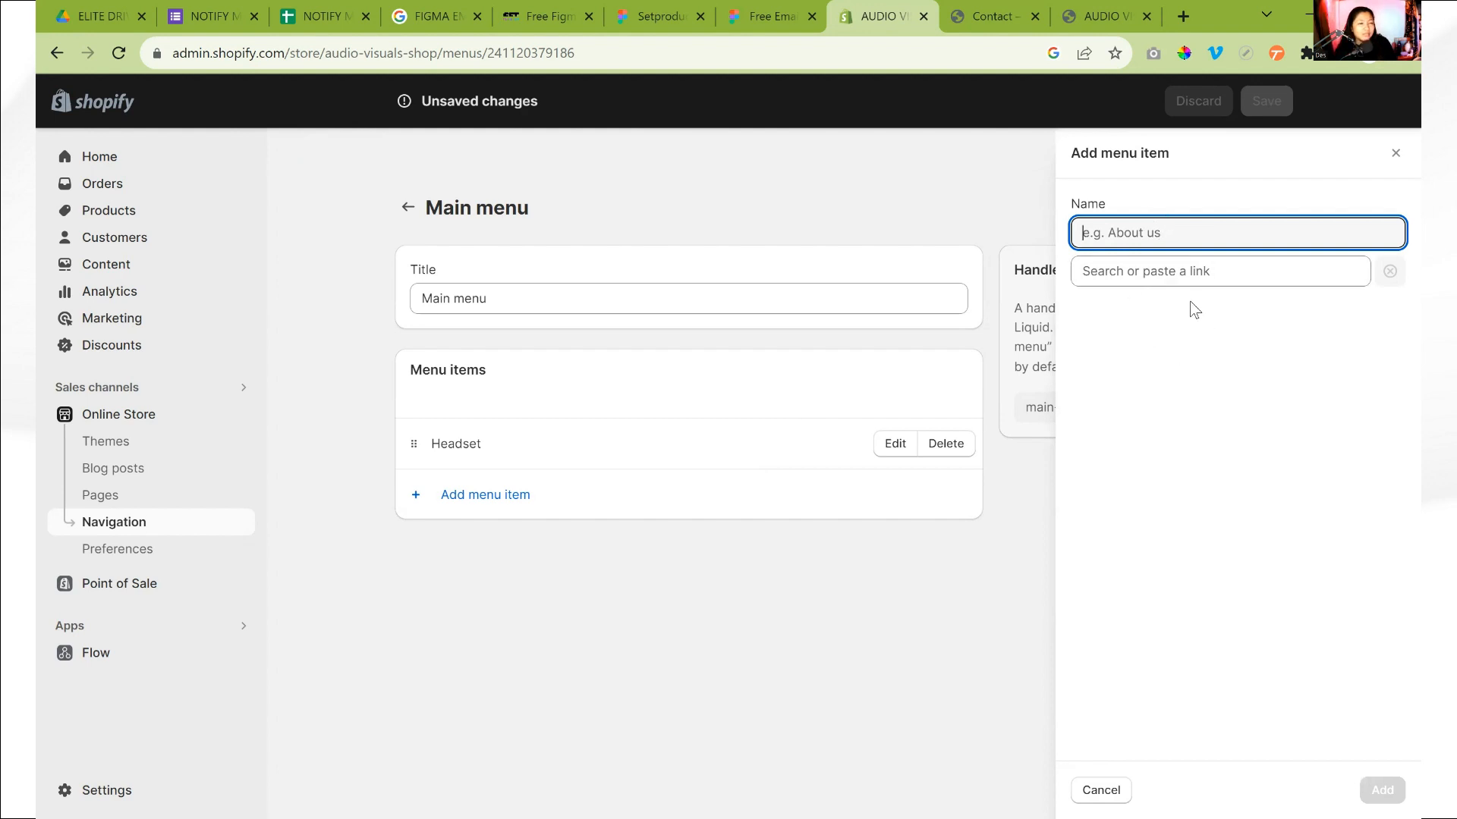
{"action": "left_click", "coordinate": [1183, 271]}
{"action": "left_click", "coordinate": [1159, 426]}
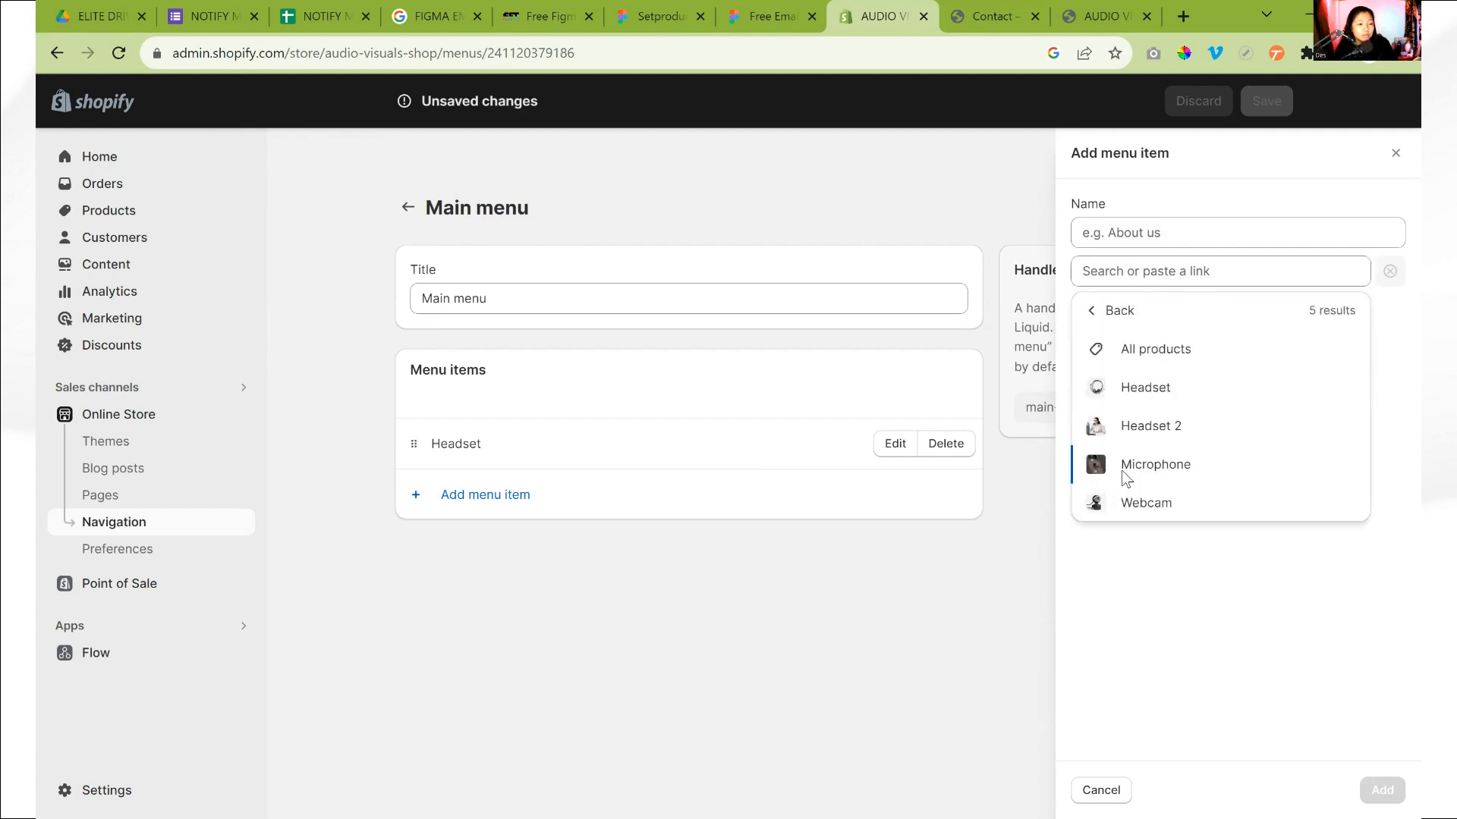
{"action": "left_click", "coordinate": [1093, 466]}
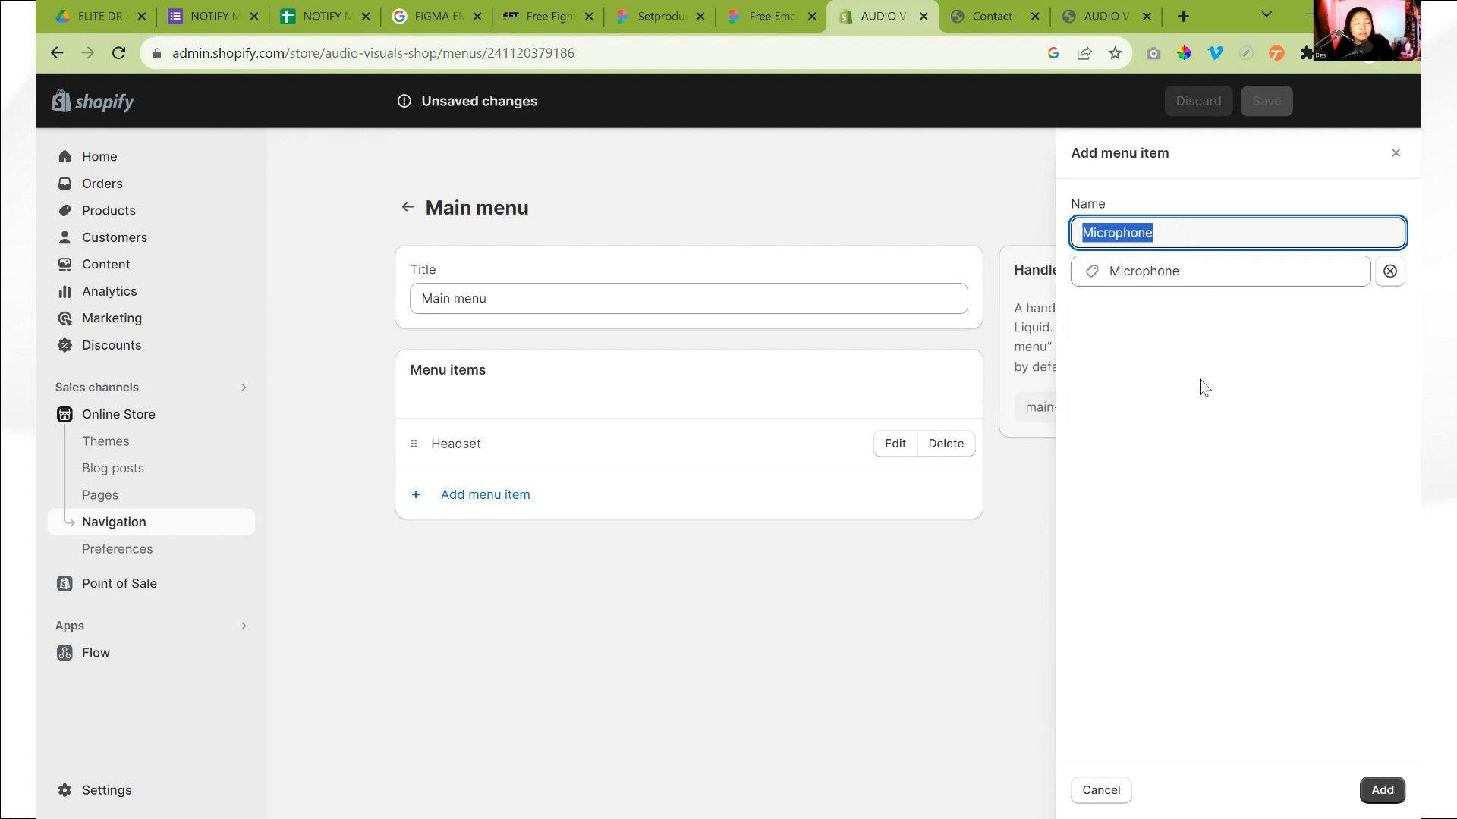
{"action": "left_click", "coordinate": [1182, 235]}
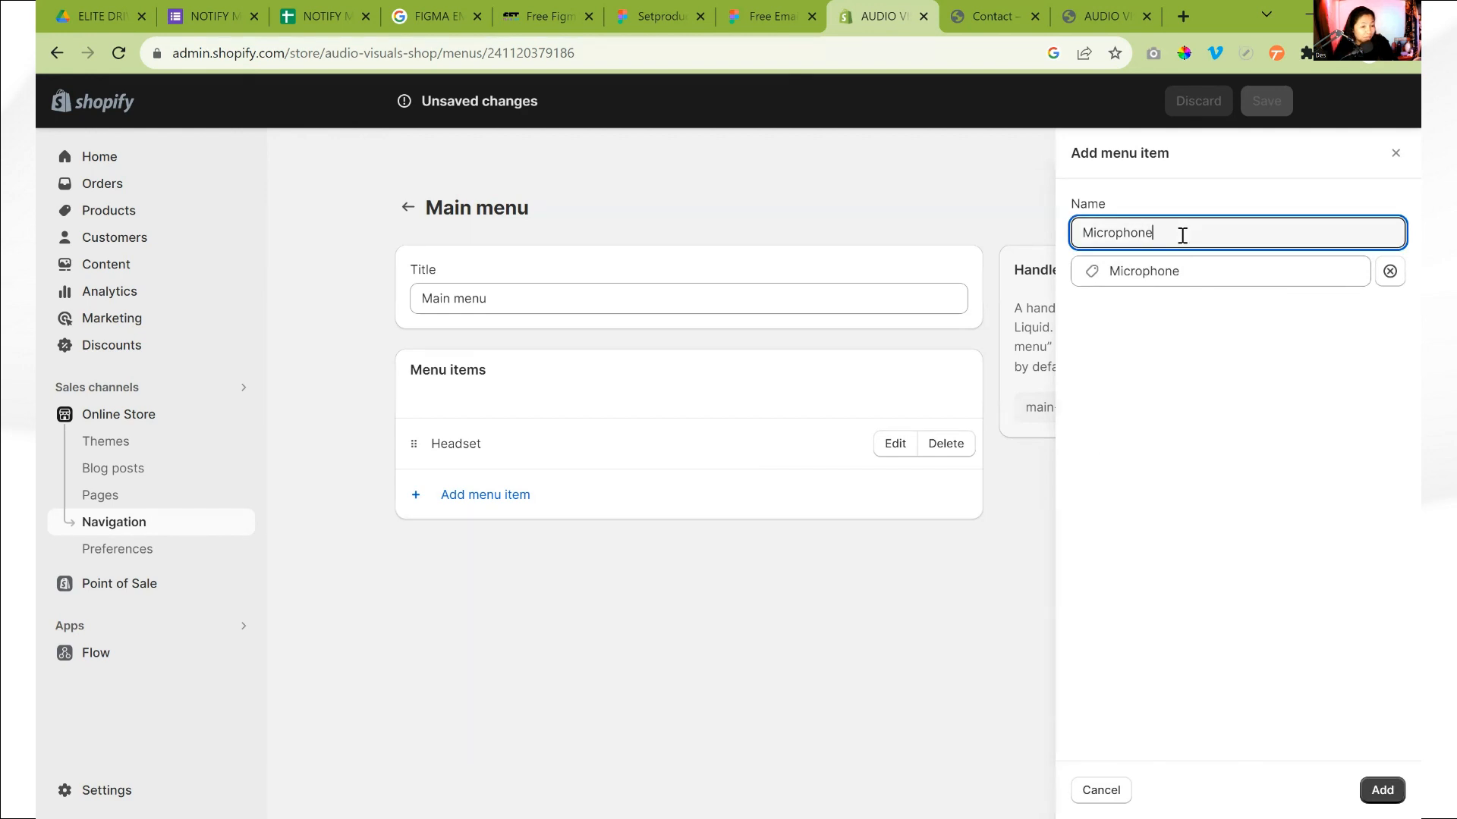
{"action": "key", "text": "Return"}
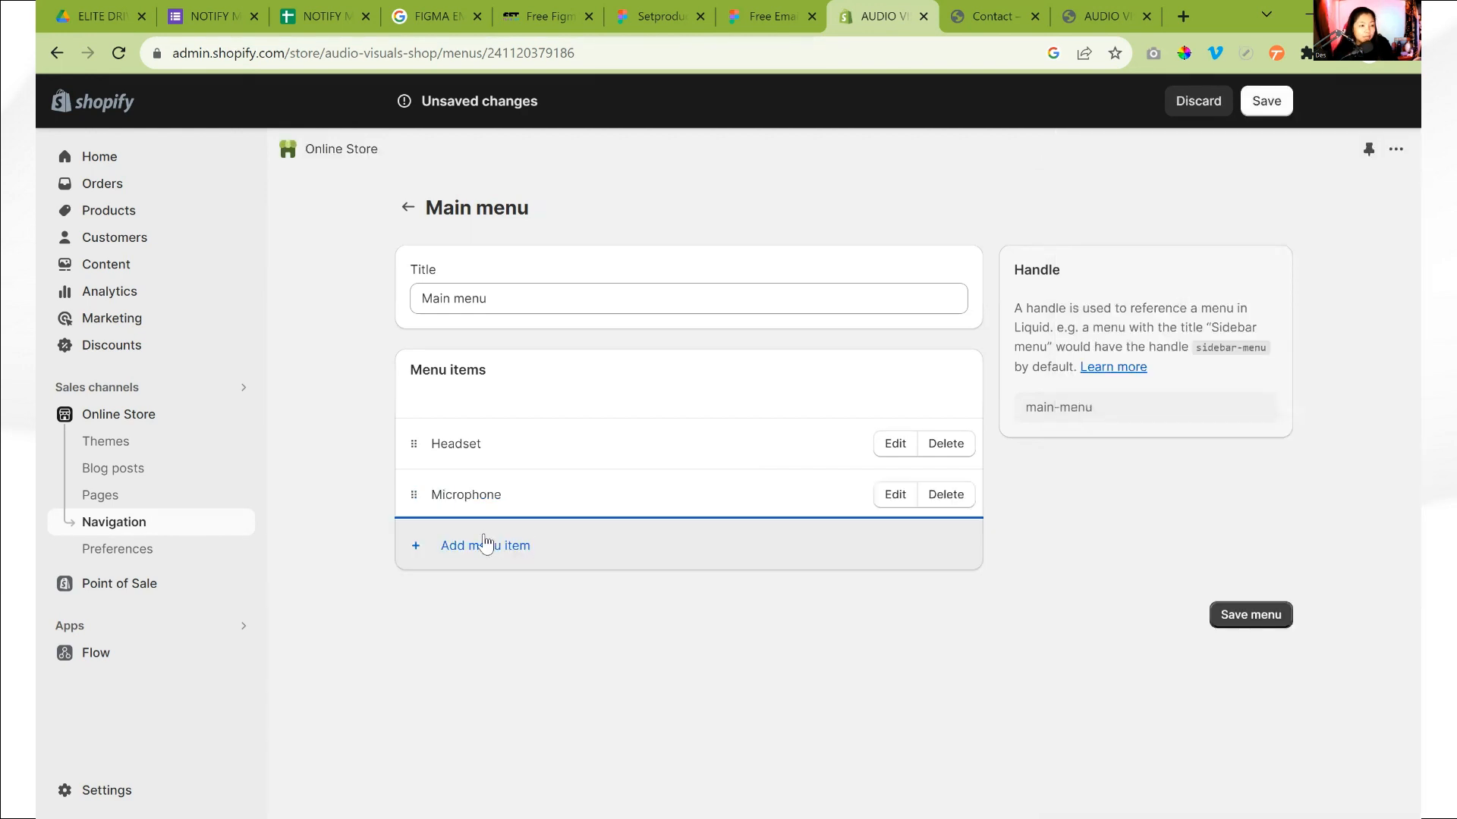
{"action": "left_click", "coordinate": [480, 546]}
{"action": "left_click", "coordinate": [1125, 271]}
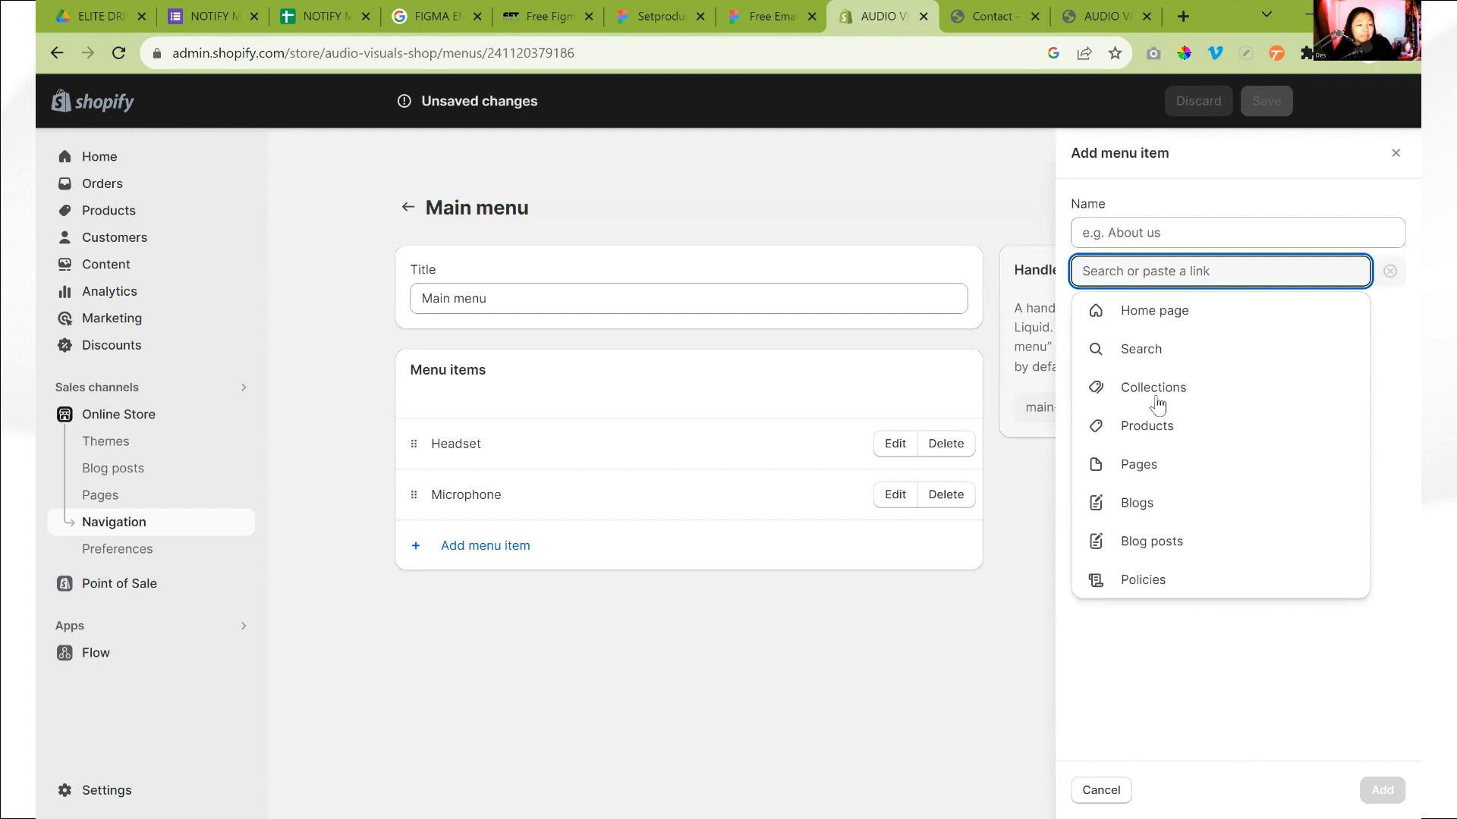
{"action": "left_click", "coordinate": [642, 438]}
Remove the Headset item from the main menu
{"action": "left_click", "coordinate": [948, 444]}
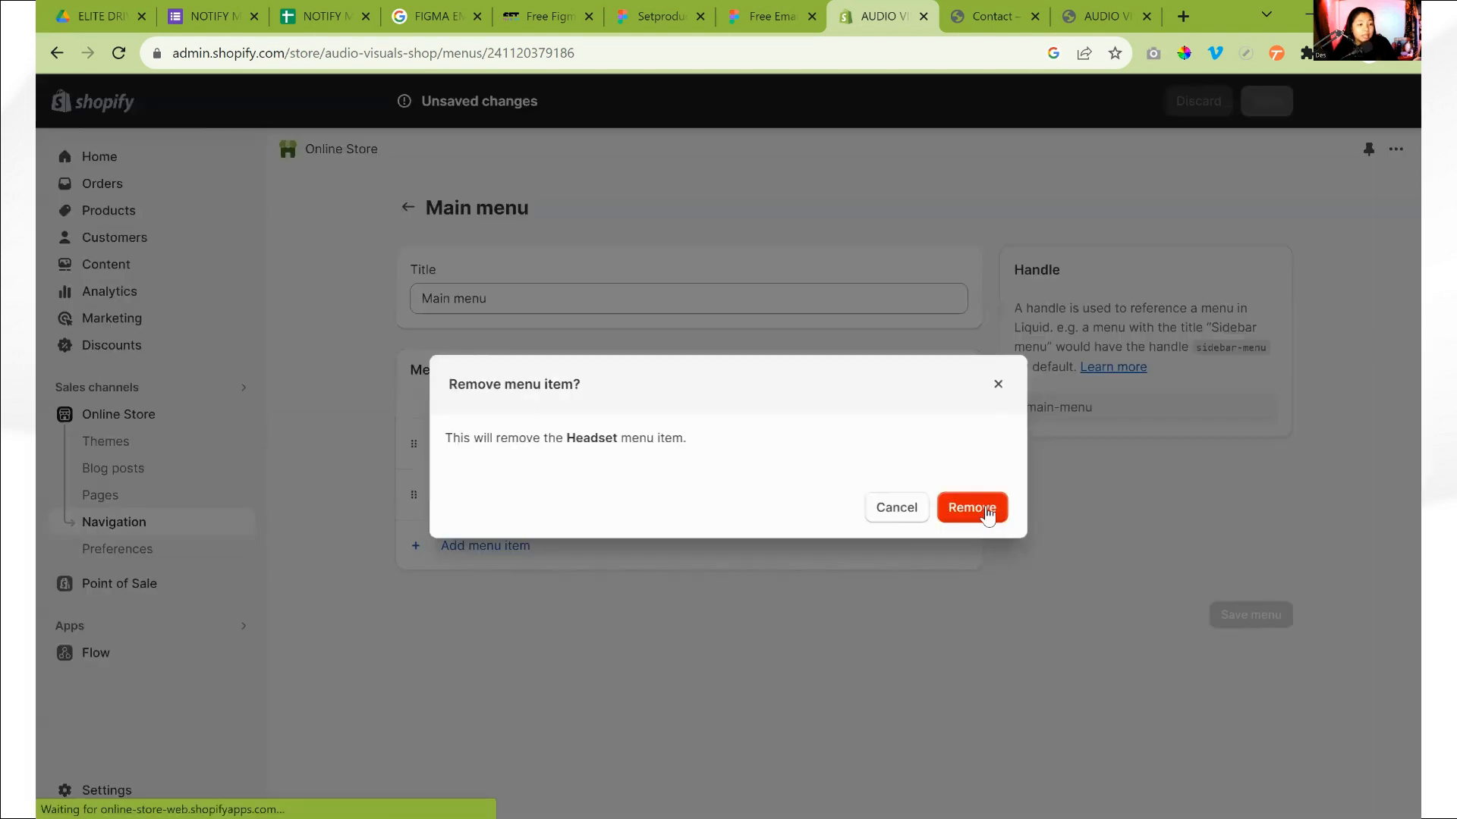
{"action": "left_click", "coordinate": [986, 509]}
Add a Headset menu item linked to the Headset collection and move it above Microphone
{"action": "left_click", "coordinate": [490, 498]}
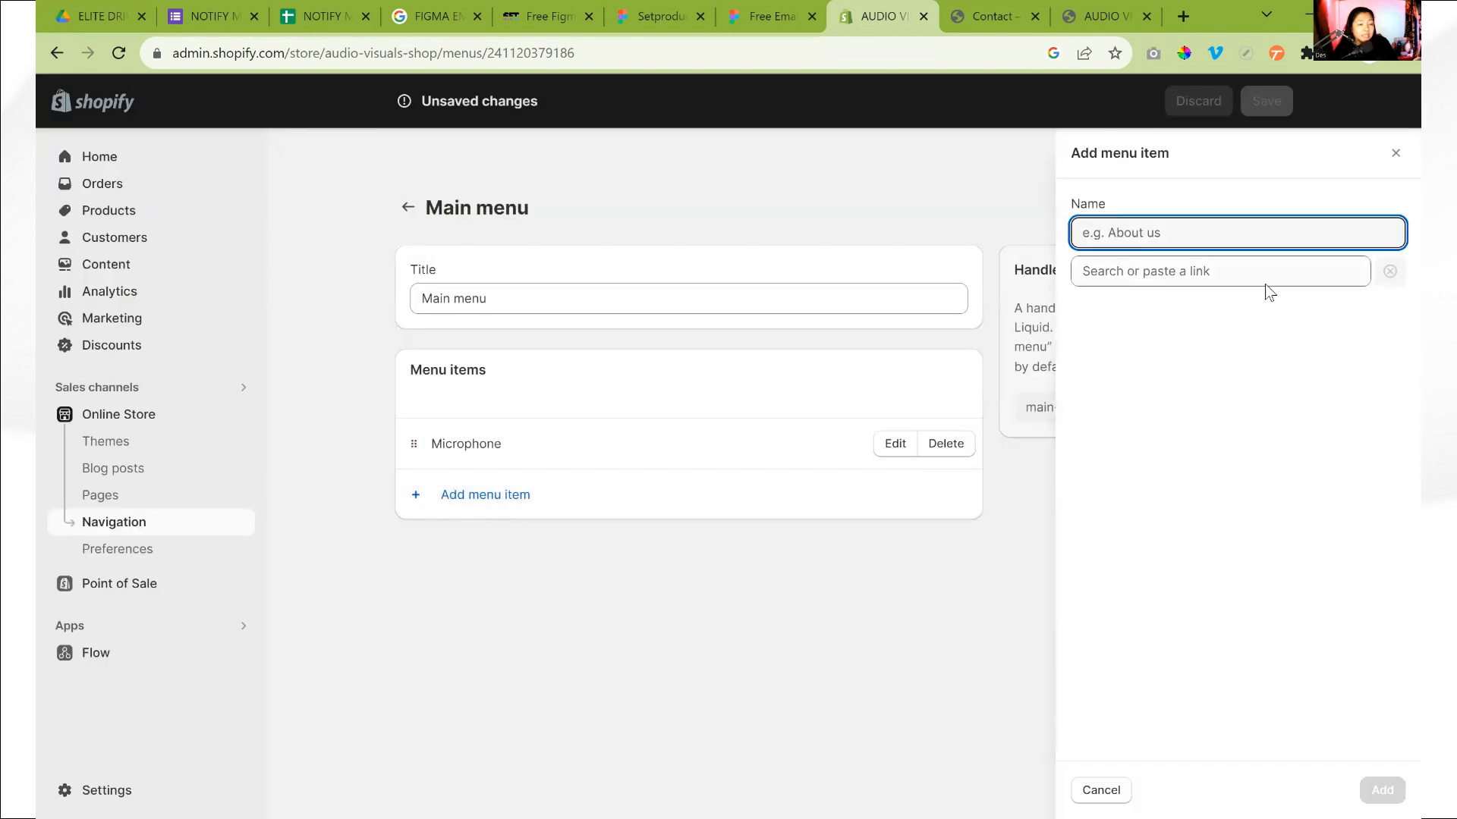
{"action": "left_click", "coordinate": [1270, 281]}
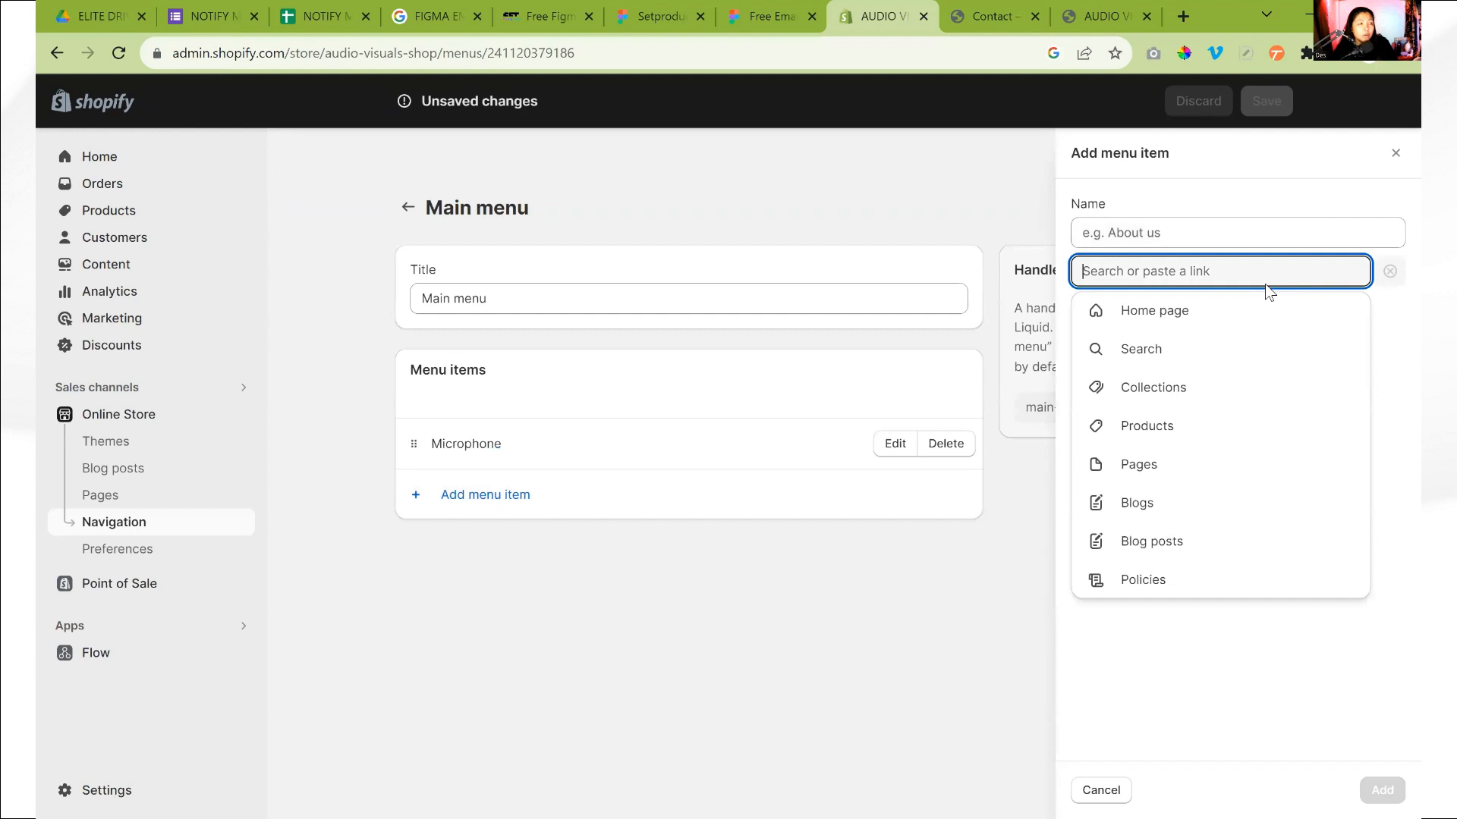
{"action": "left_click", "coordinate": [1166, 396]}
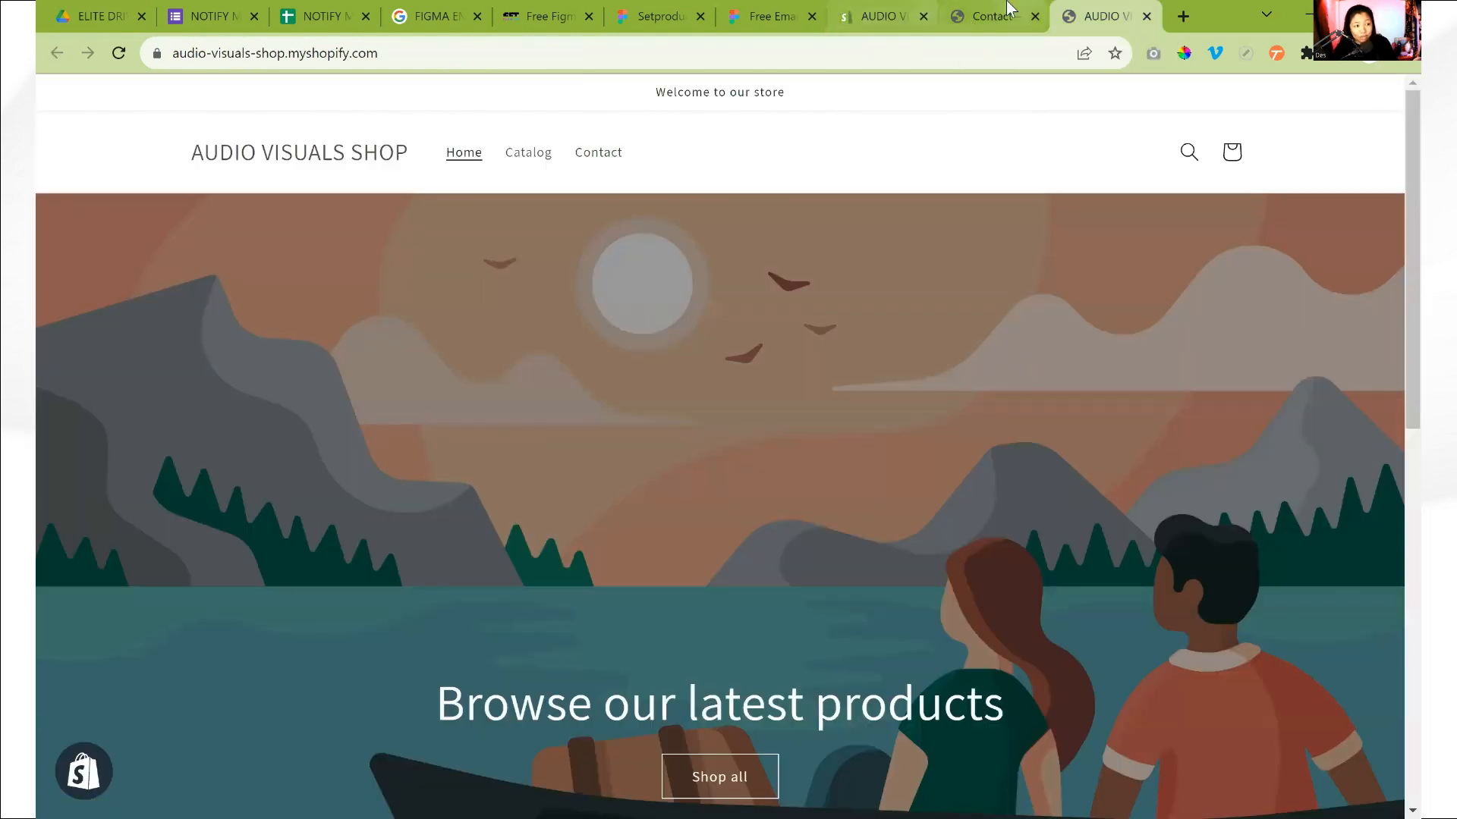
{"action": "left_click", "coordinate": [897, 13]}
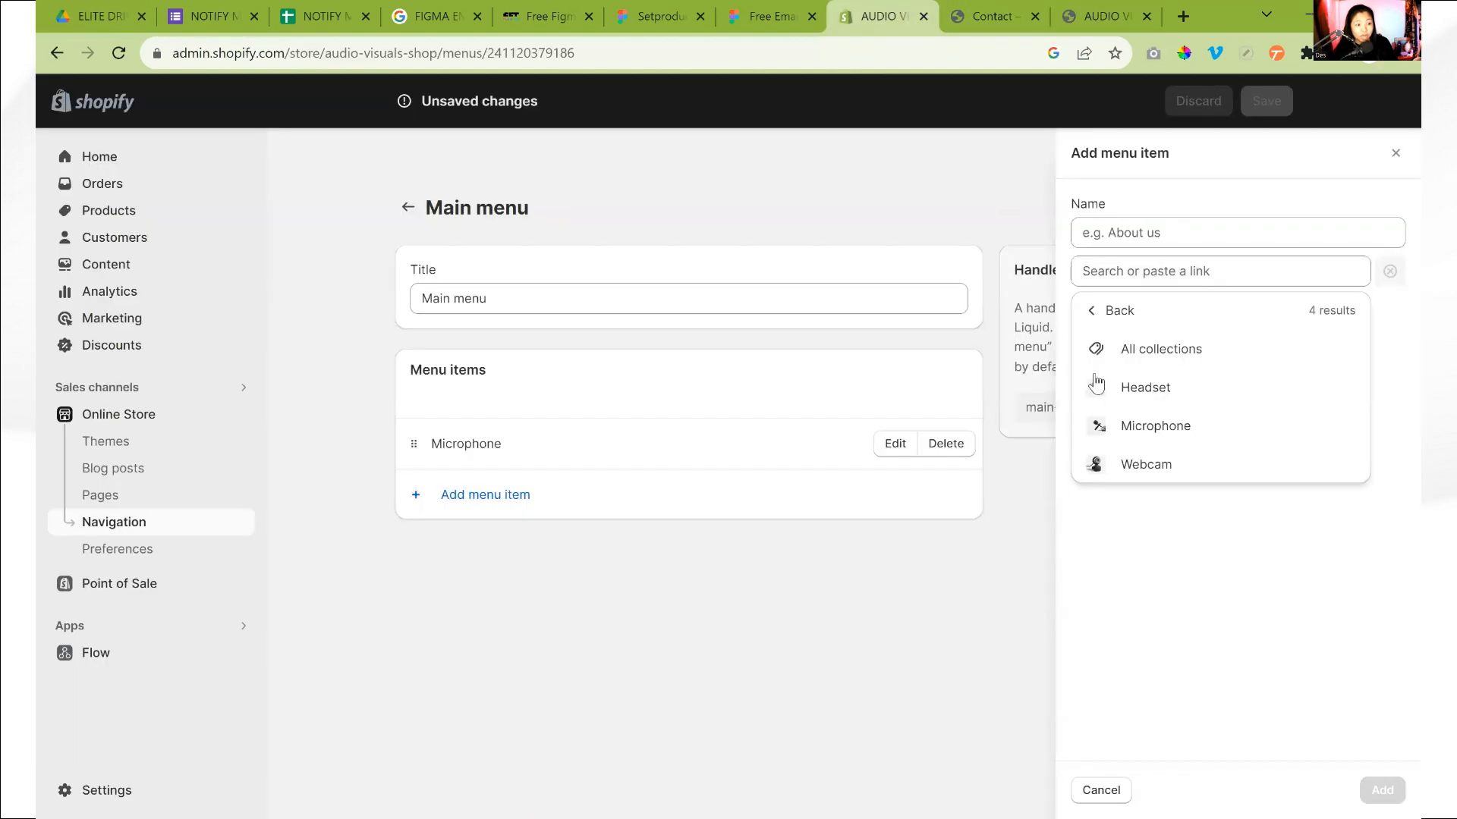
{"action": "left_click", "coordinate": [1114, 3]}
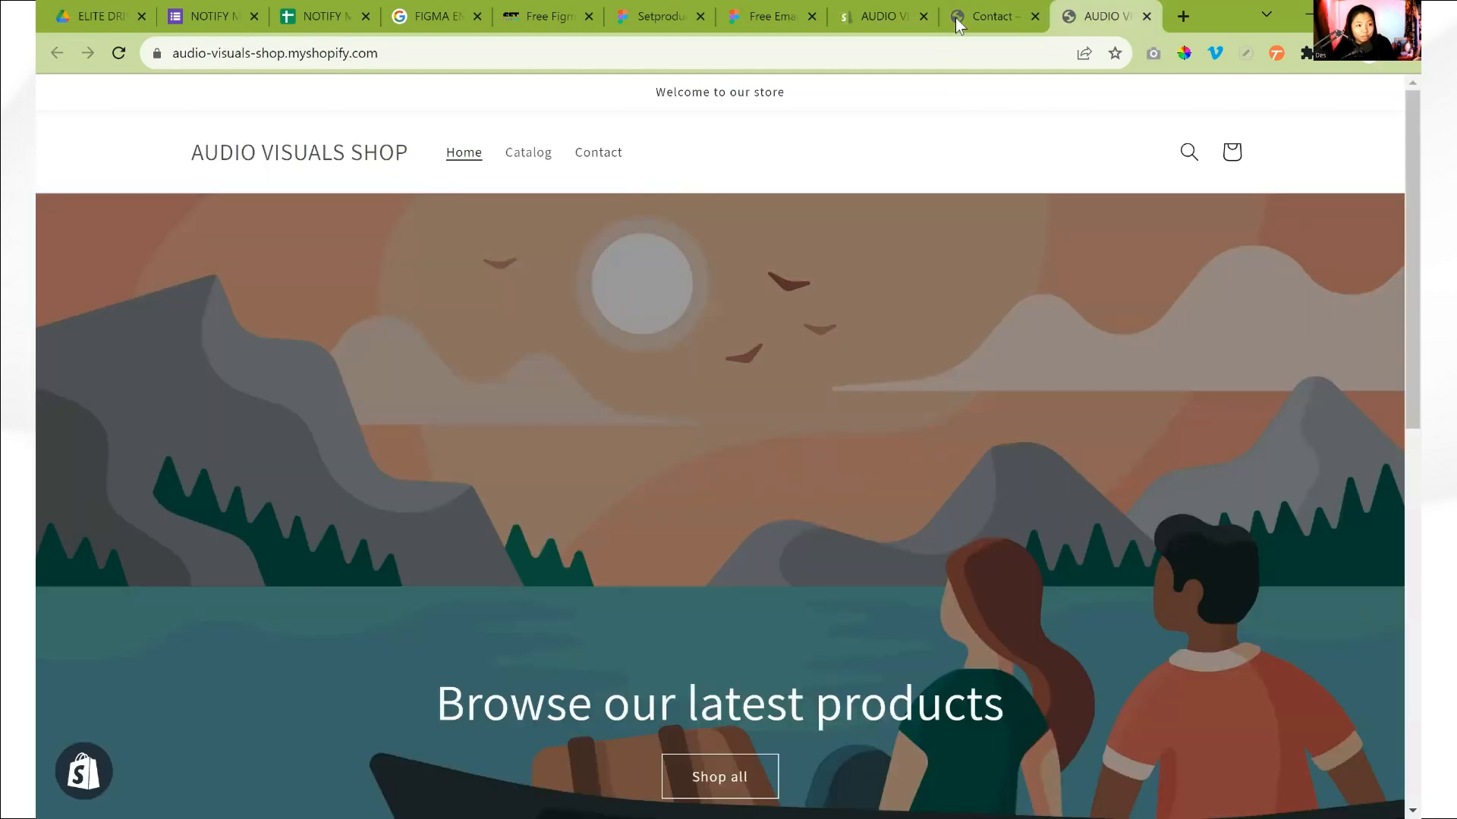
{"action": "left_click", "coordinate": [972, 4]}
{"action": "left_click", "coordinate": [883, 7]}
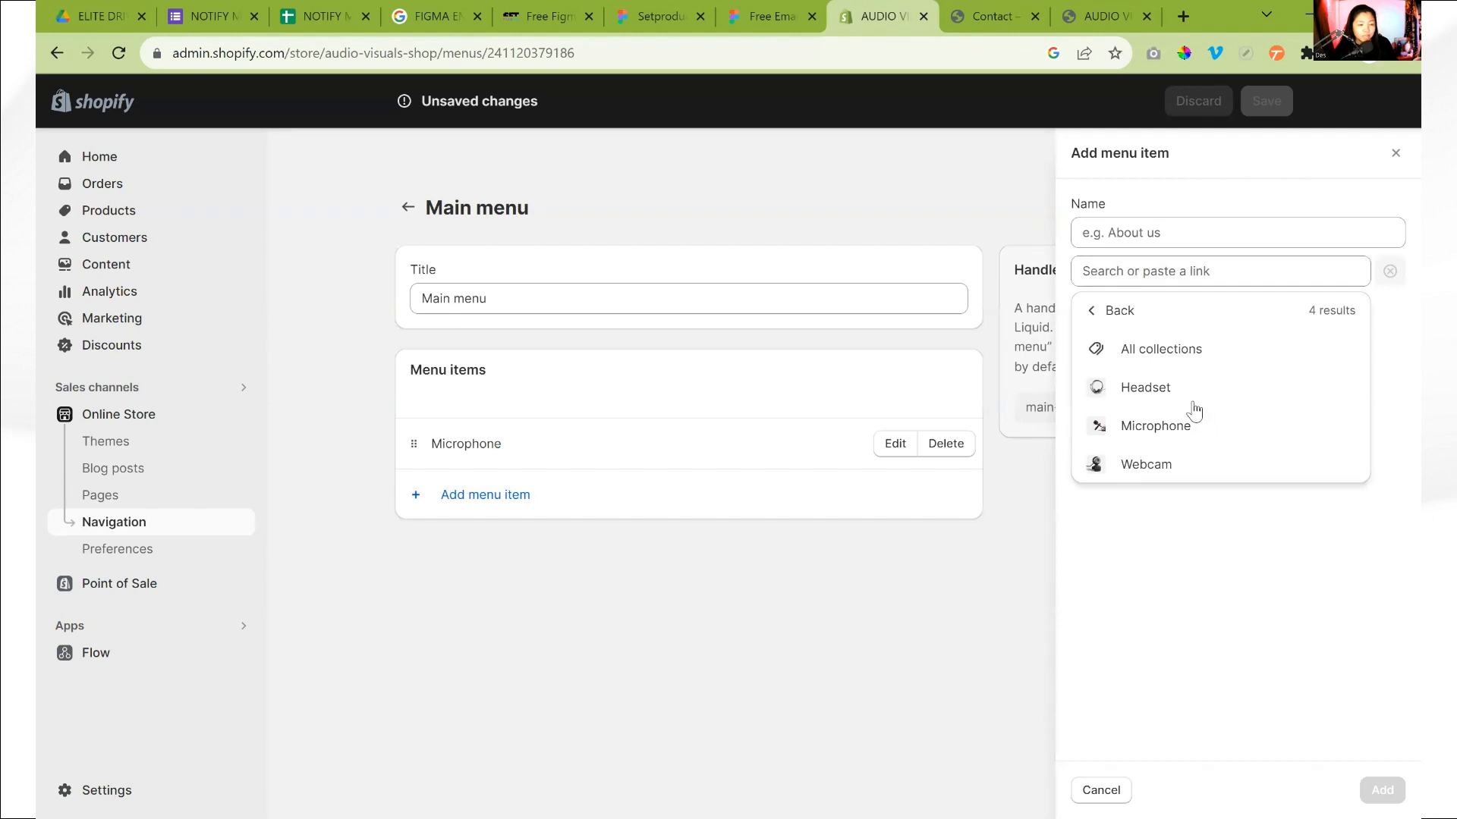
{"action": "left_click", "coordinate": [1165, 394]}
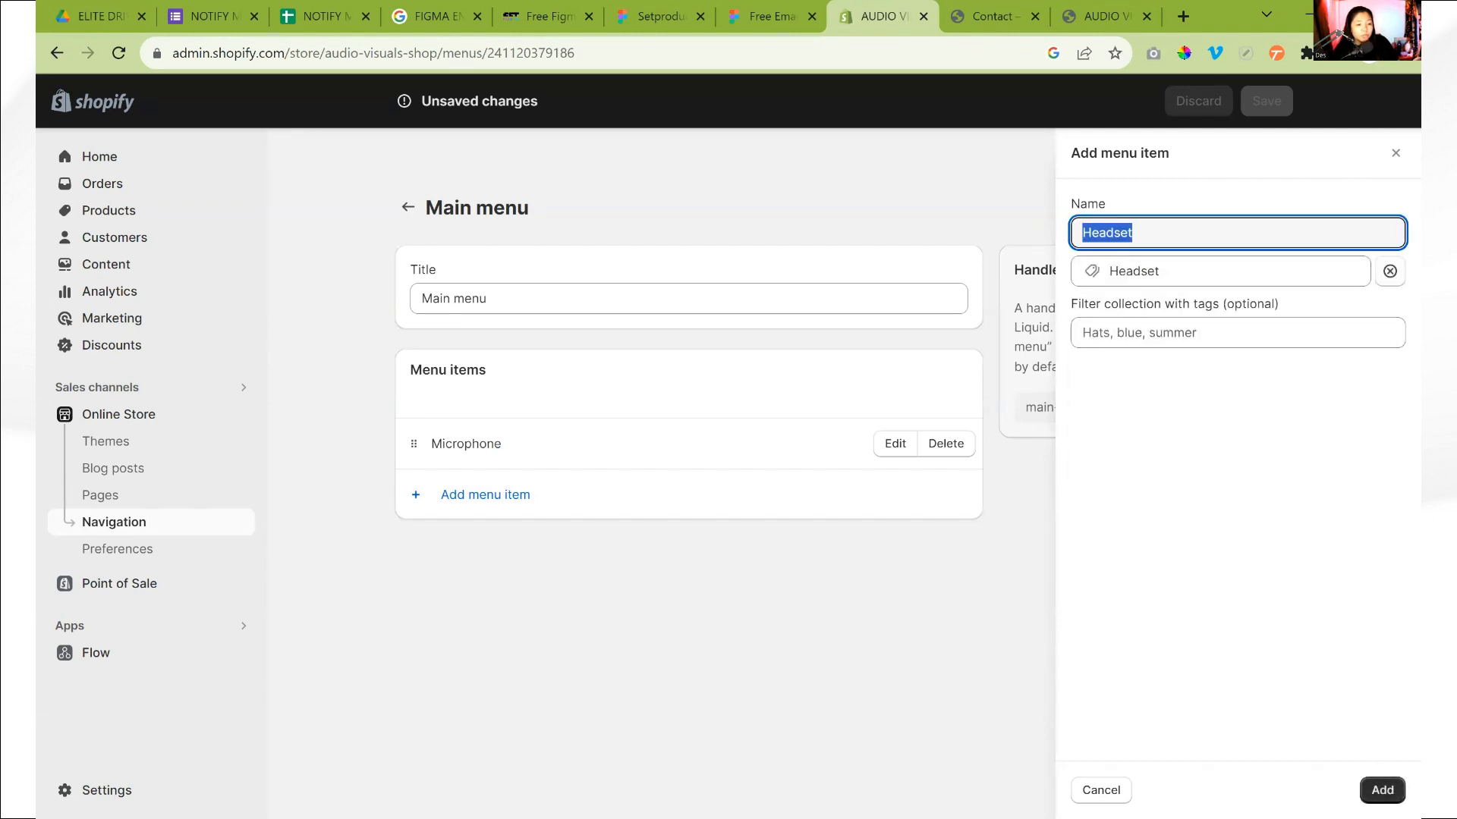
{"action": "left_click", "coordinate": [1379, 789]}
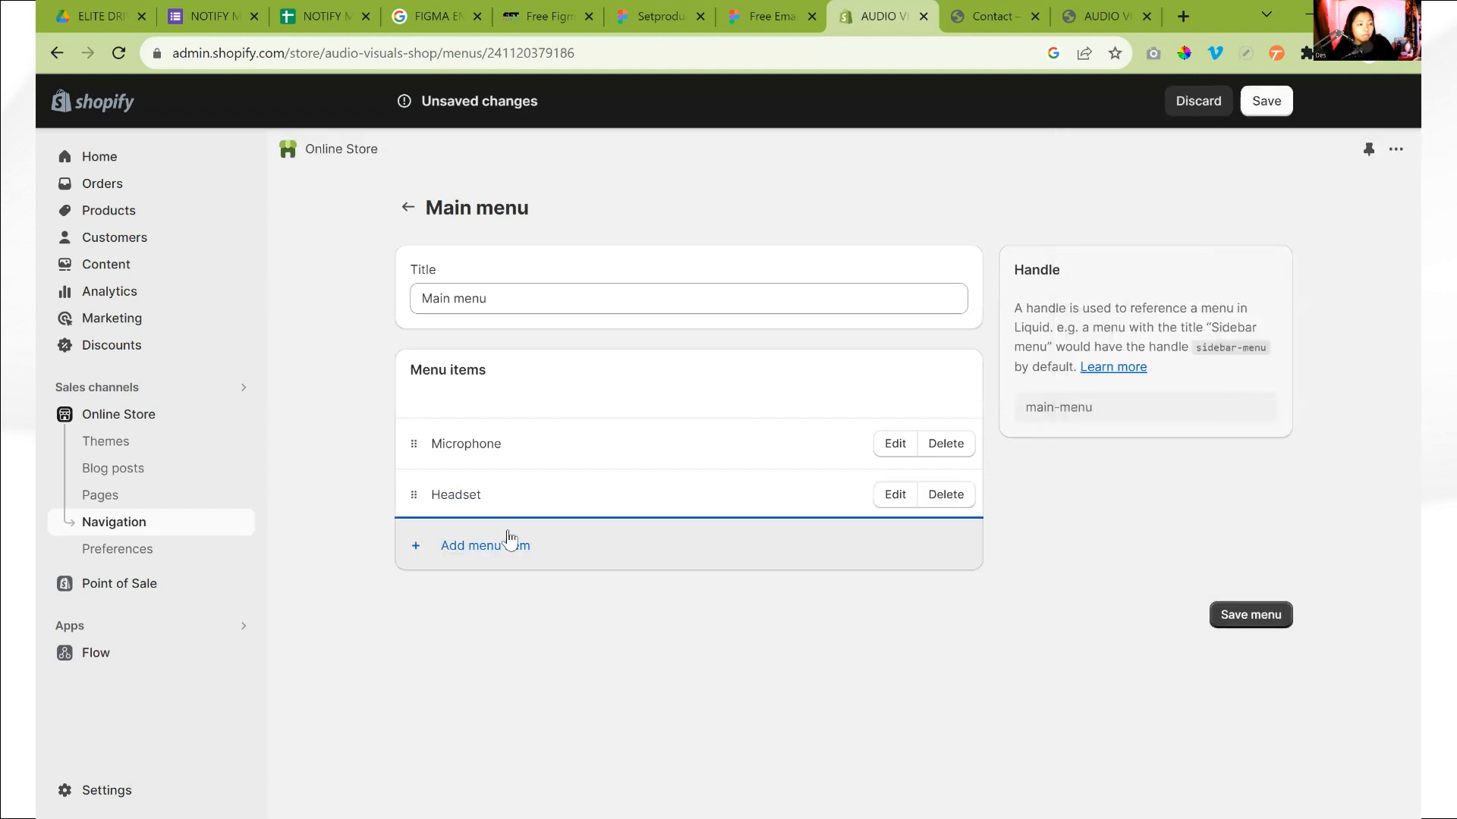
{"action": "mouse_move", "coordinate": [413, 495]}
{"action": "left_mouse_down"}
{"action": "mouse_move", "coordinate": [410, 464]}
{"action": "mouse_move", "coordinate": [436, 497]}
{"action": "left_mouse_up"}
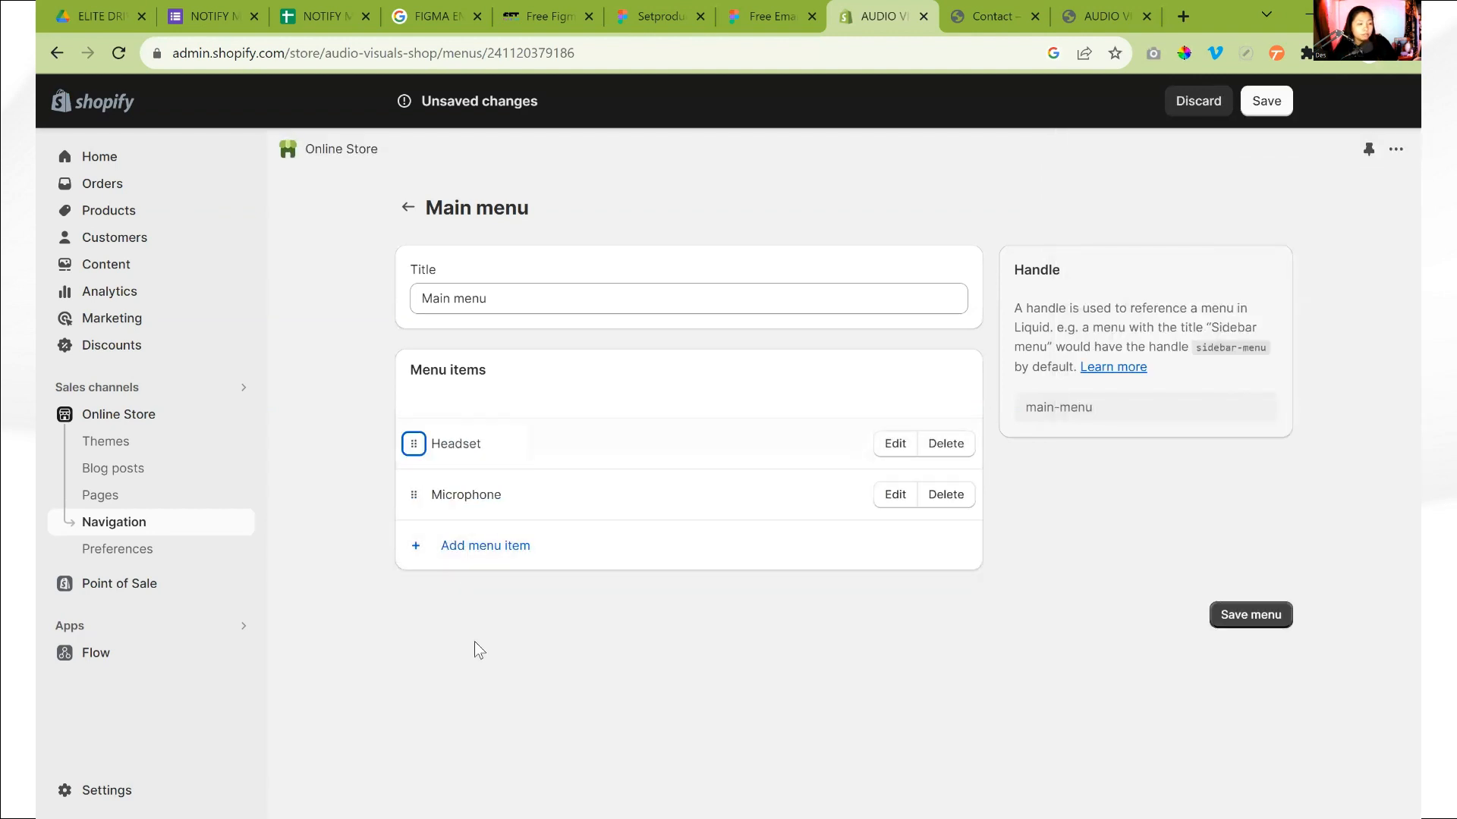
Add a Webcam menu item that links to the Webcam product
{"action": "left_click", "coordinate": [464, 547]}
{"action": "left_click", "coordinate": [1178, 270]}
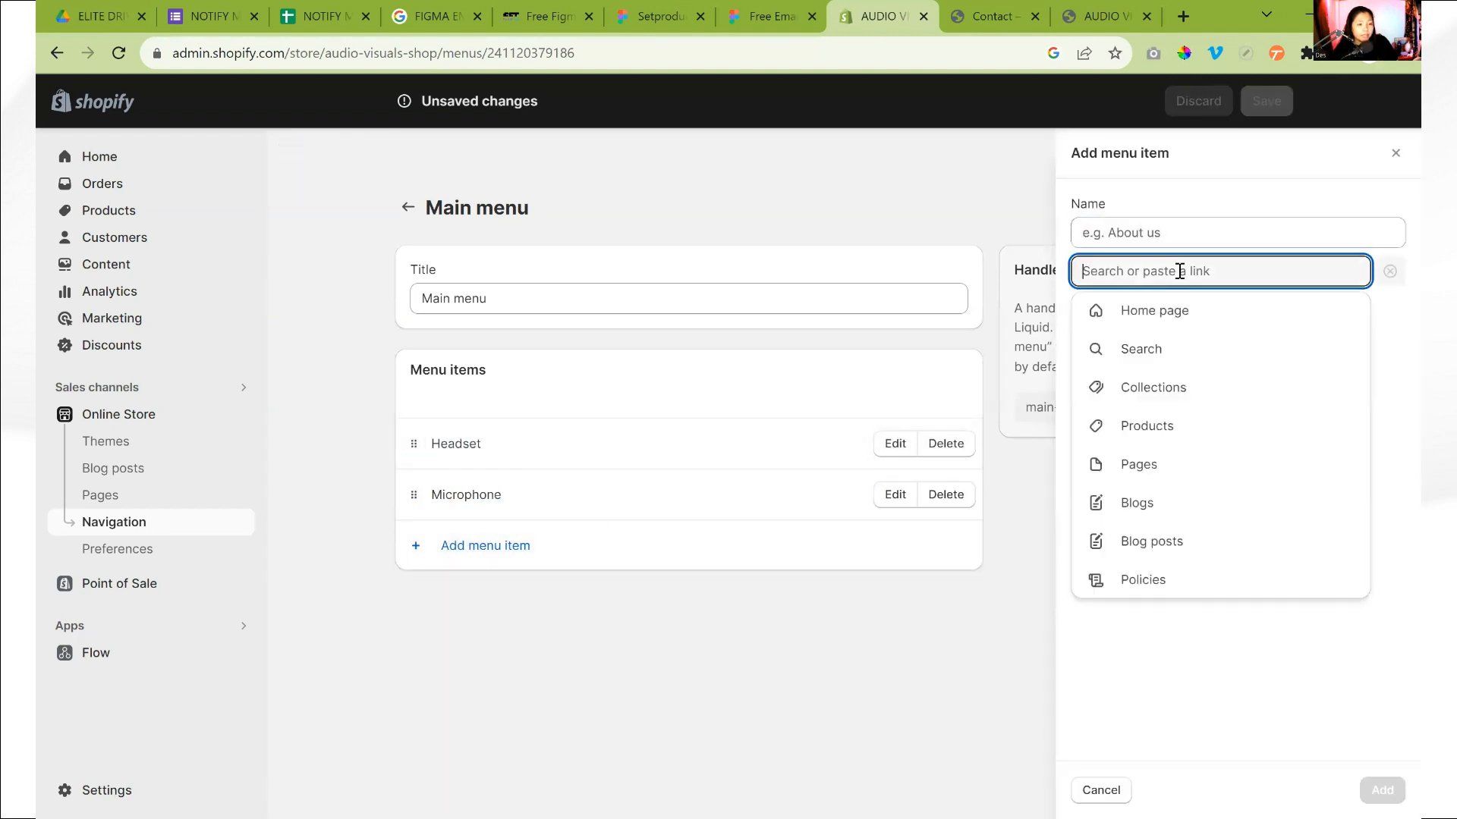
{"action": "left_click", "coordinate": [1185, 427]}
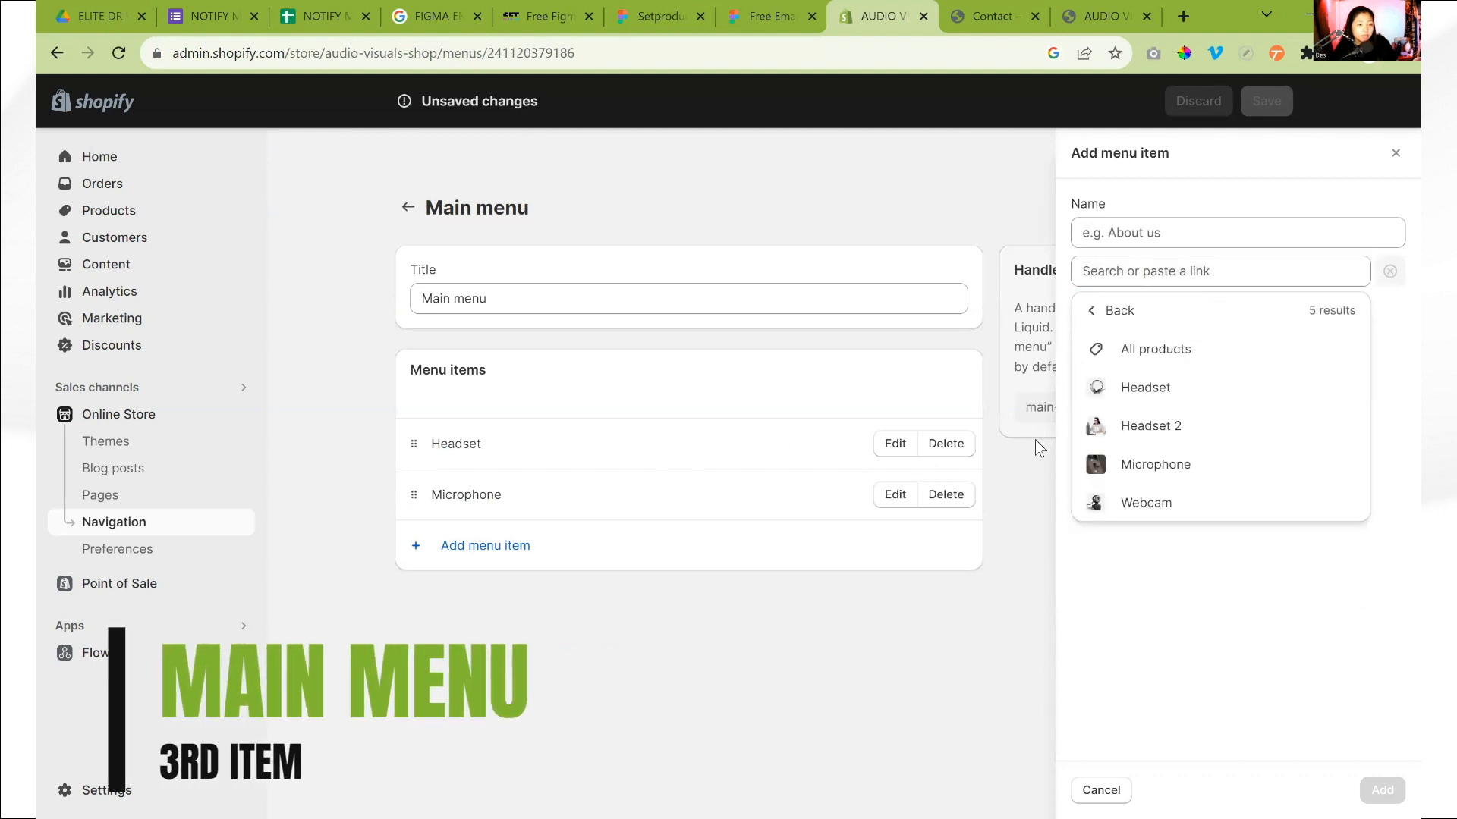
{"action": "left_click", "coordinate": [1147, 501]}
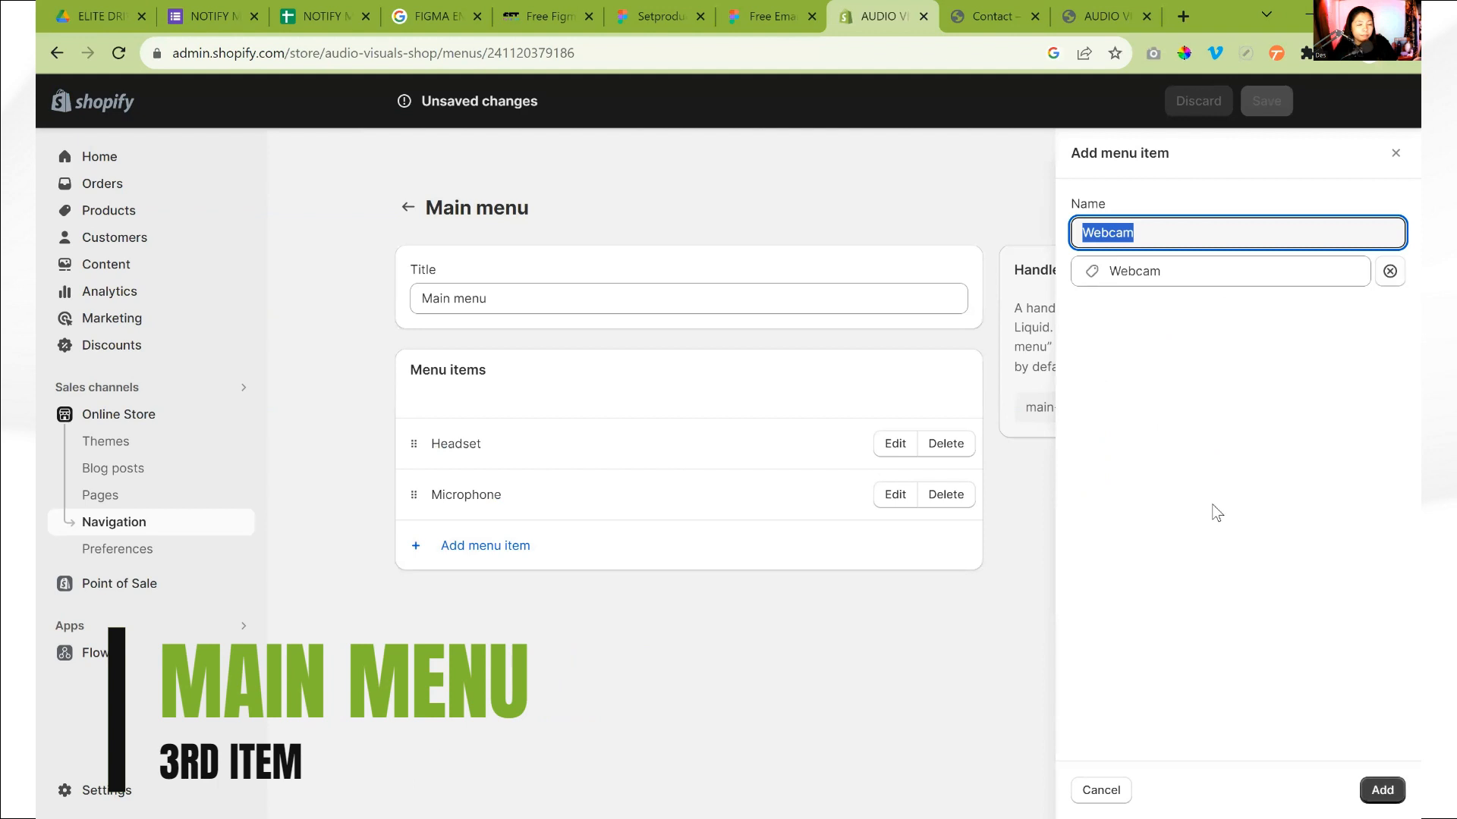
{"action": "left_click", "coordinate": [1382, 790]}
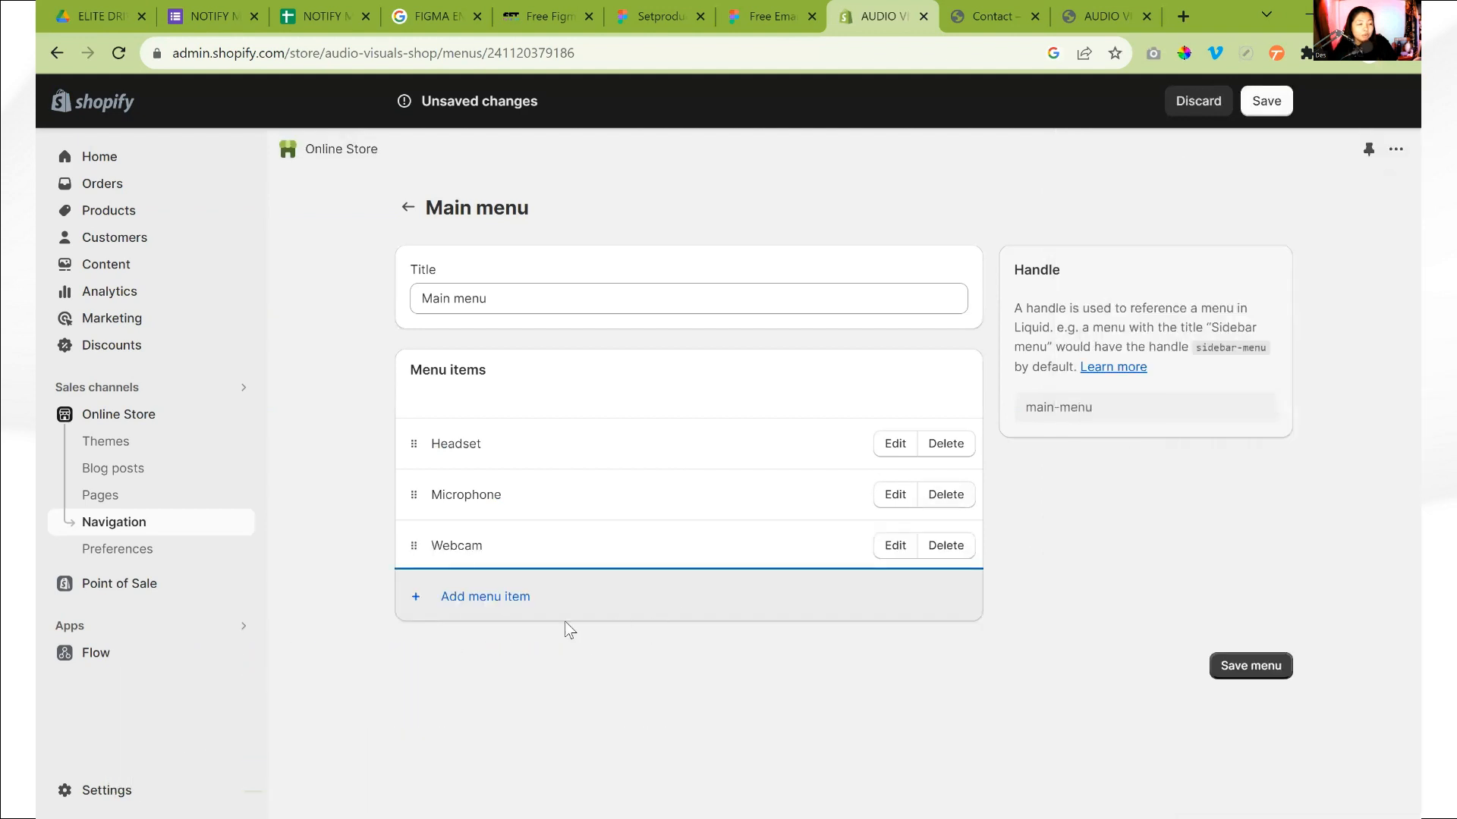
{"action": "left_click", "coordinate": [496, 614]}
{"action": "left_click", "coordinate": [1142, 273]}
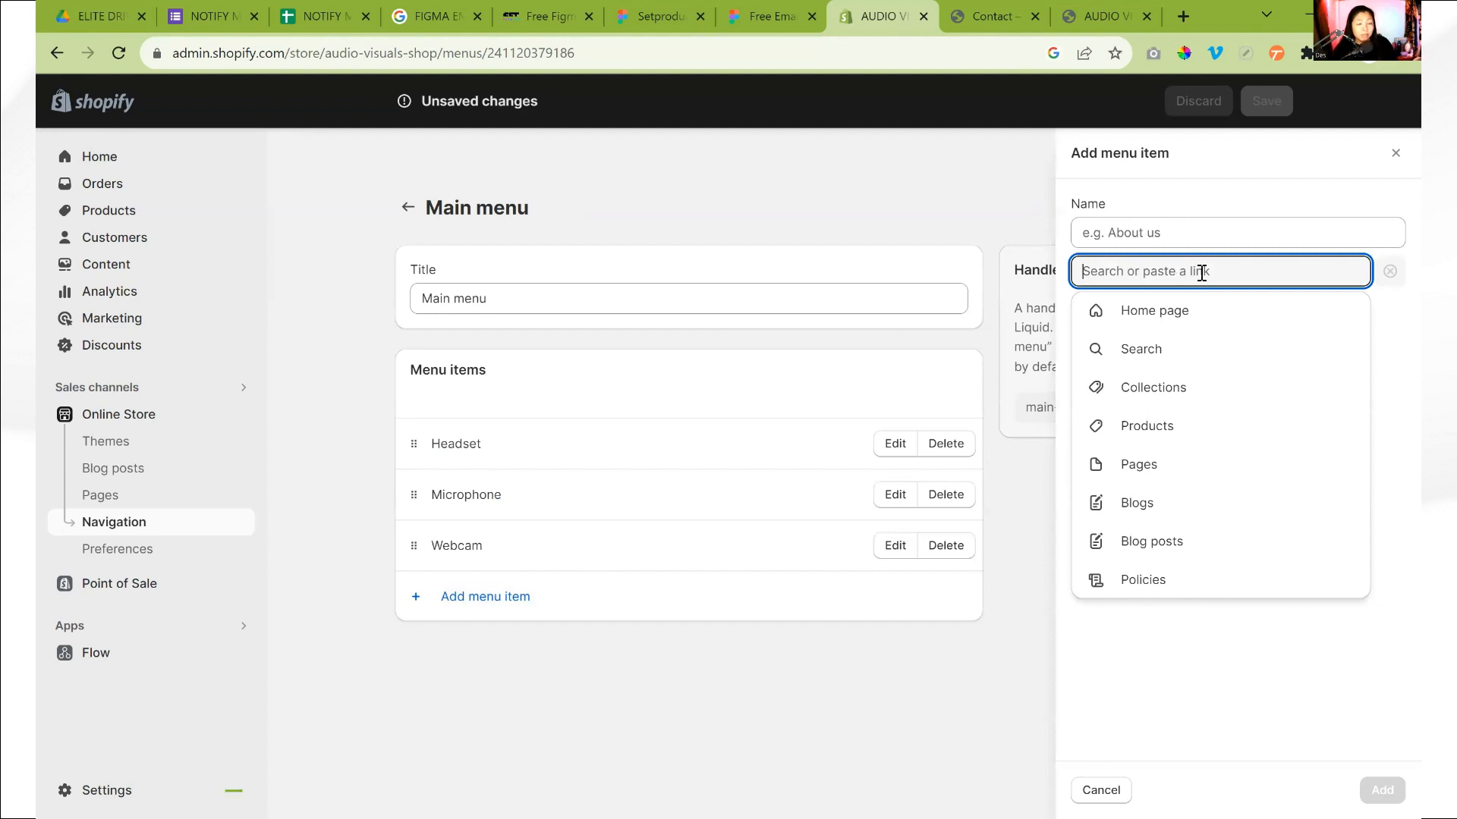
{"action": "left_click", "coordinate": [524, 15]}
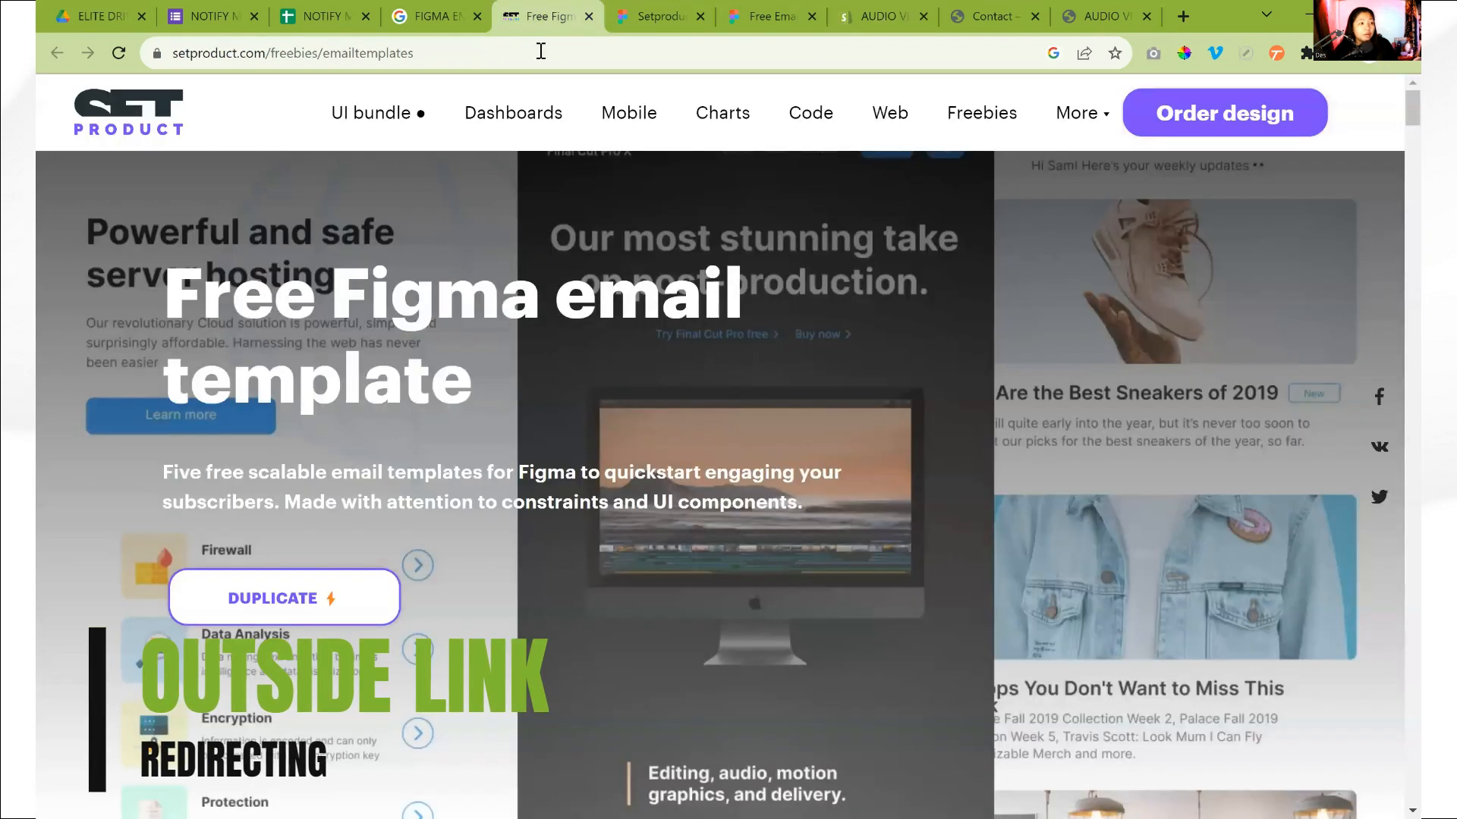
{"action": "left_click", "coordinate": [540, 51]}
{"action": "key", "text": "ctrl+c"}
{"action": "left_click", "coordinate": [1104, 16]}
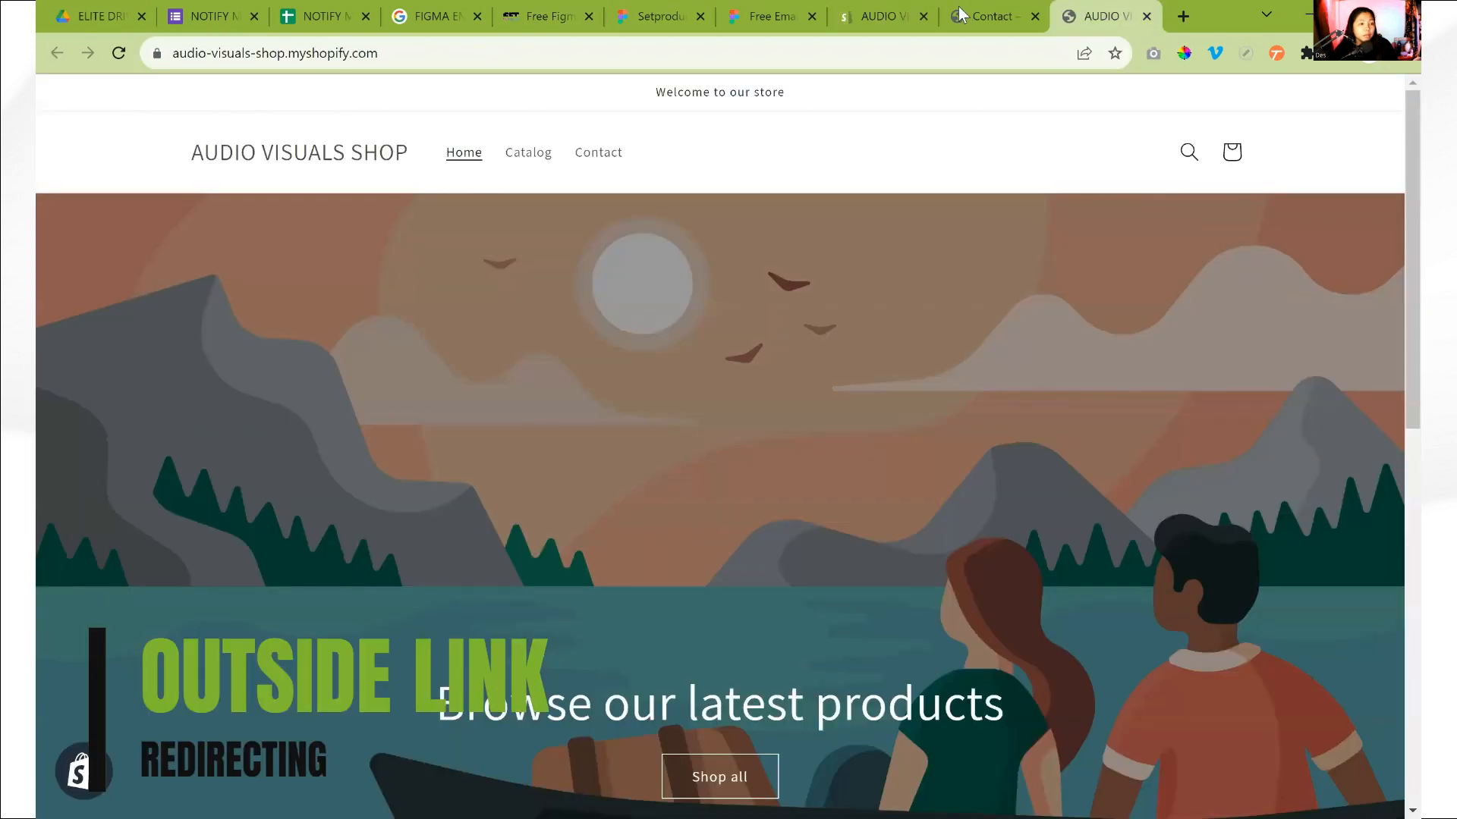
{"action": "left_click", "coordinate": [1002, 20]}
{"action": "left_click", "coordinate": [880, 16]}
{"action": "key", "text": "ctrl+v"}
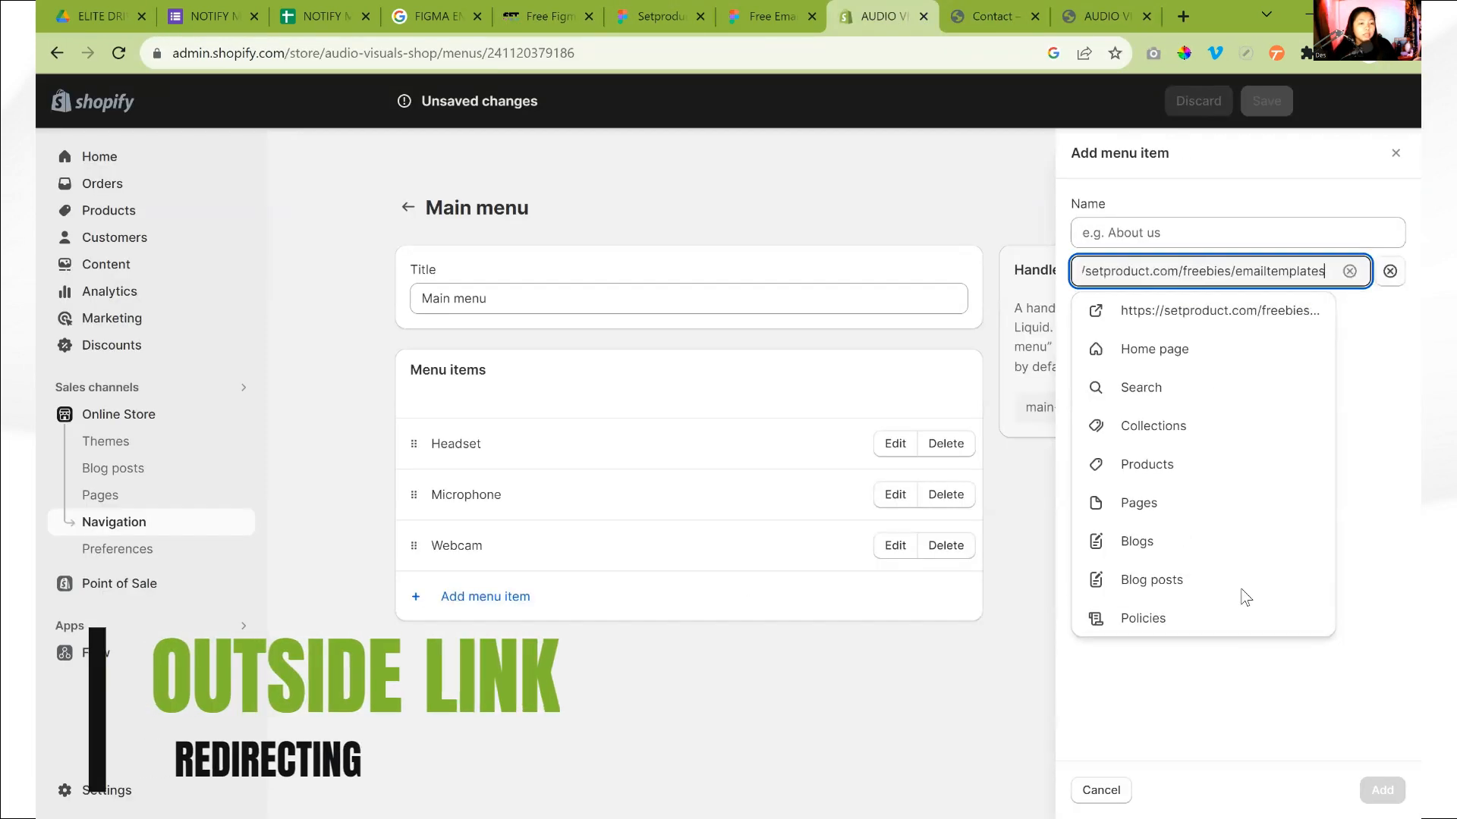
{"action": "left_click", "coordinate": [1251, 318]}
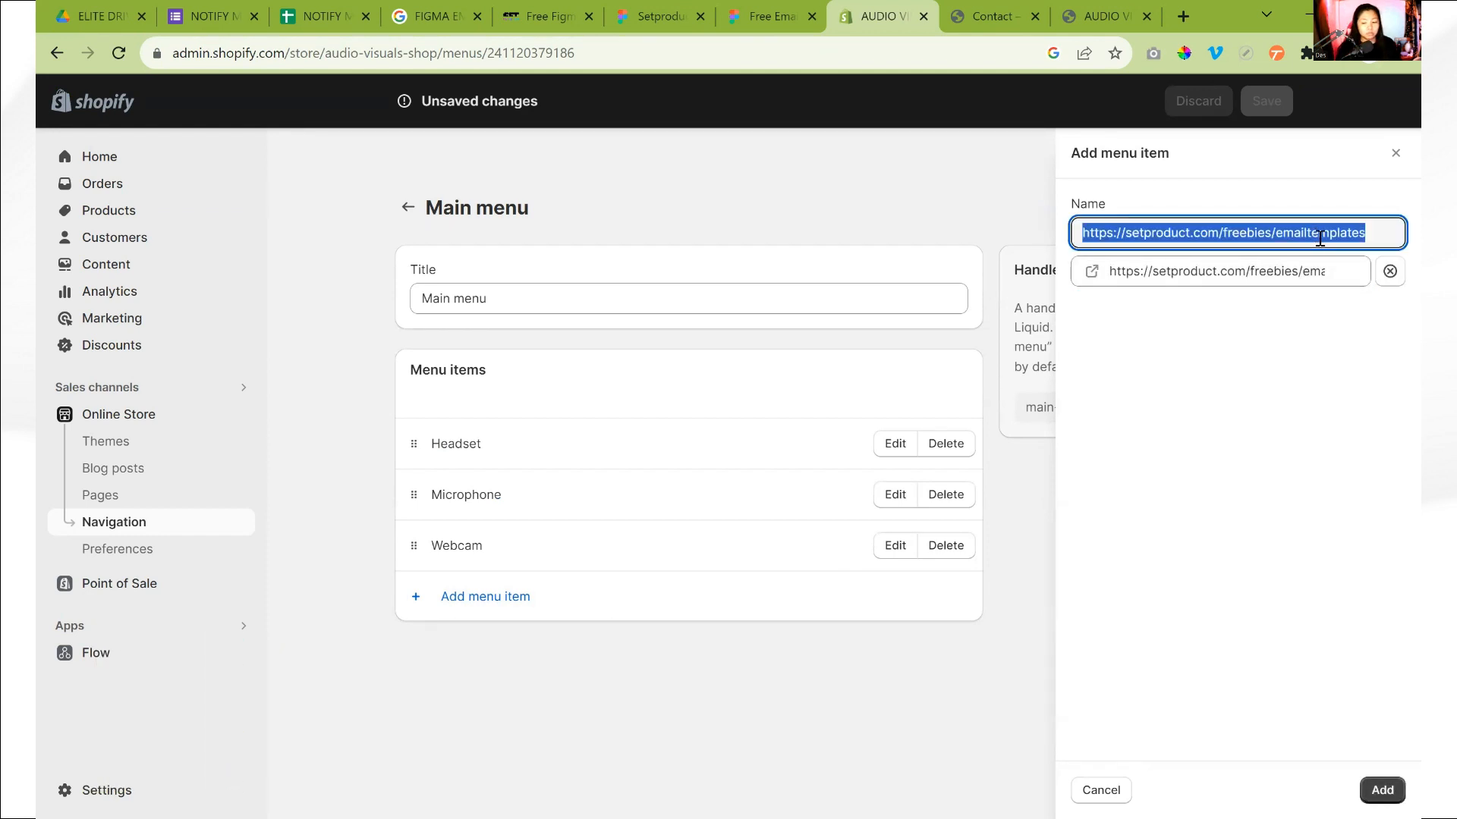
Name the outside-link item FIGMA DESIGN, add it to the main menu and save the menu
{"action": "key", "text": "BackSpace"}
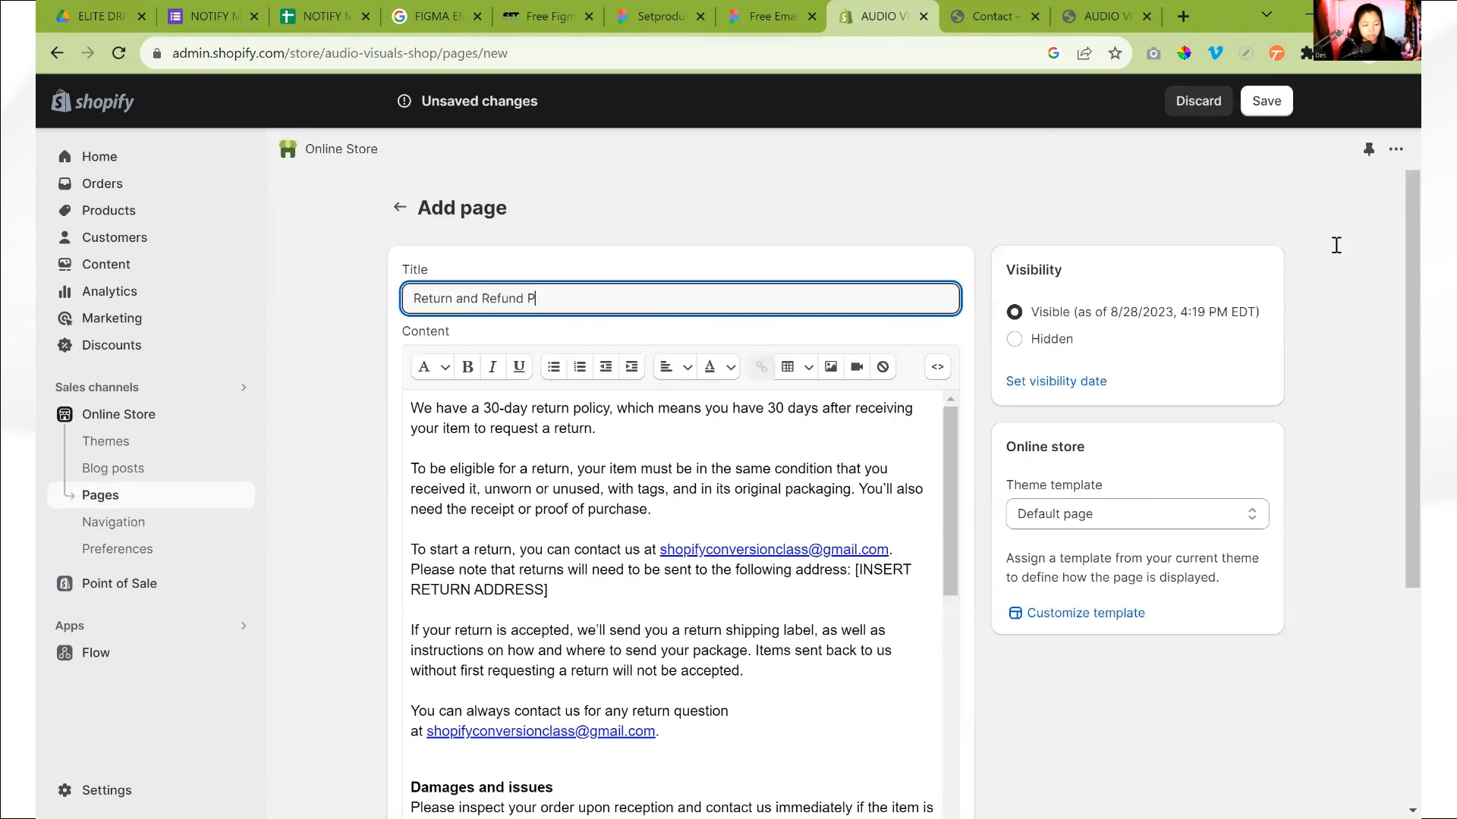
{"action": "type", "text": "FIGMA"}
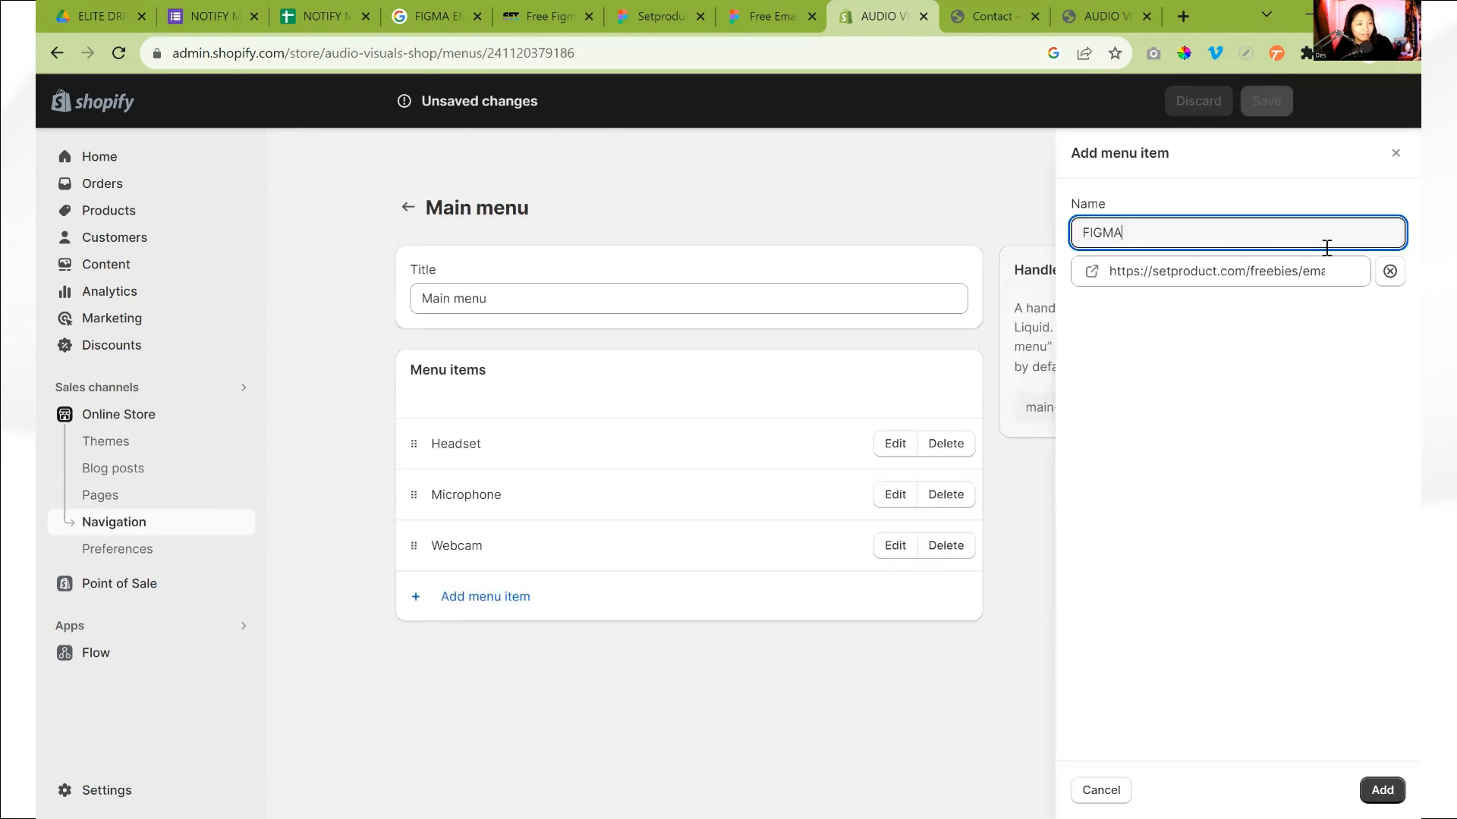
{"action": "type", "text": " DESIGN"}
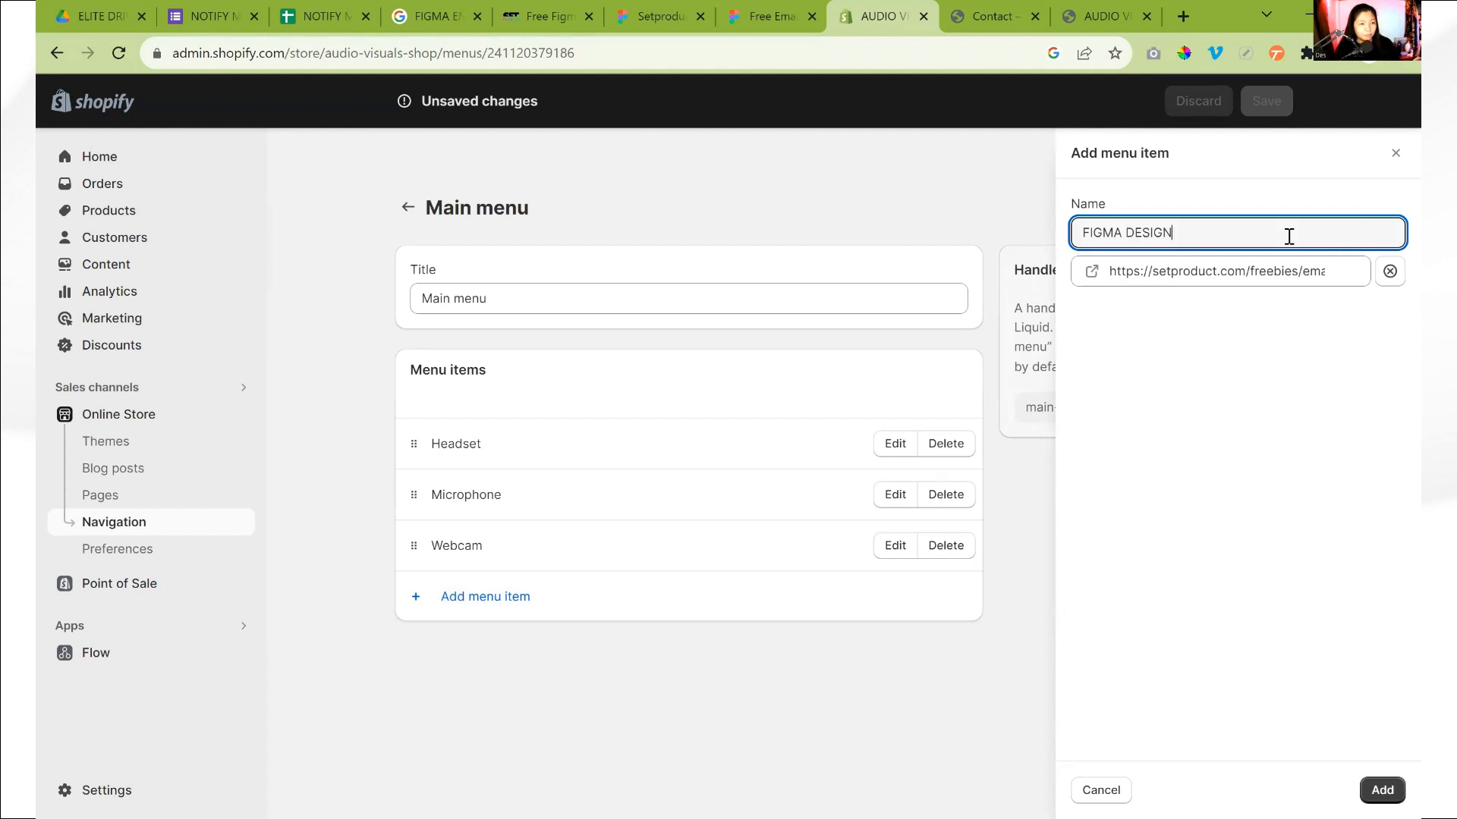
{"action": "left_click", "coordinate": [1217, 399]}
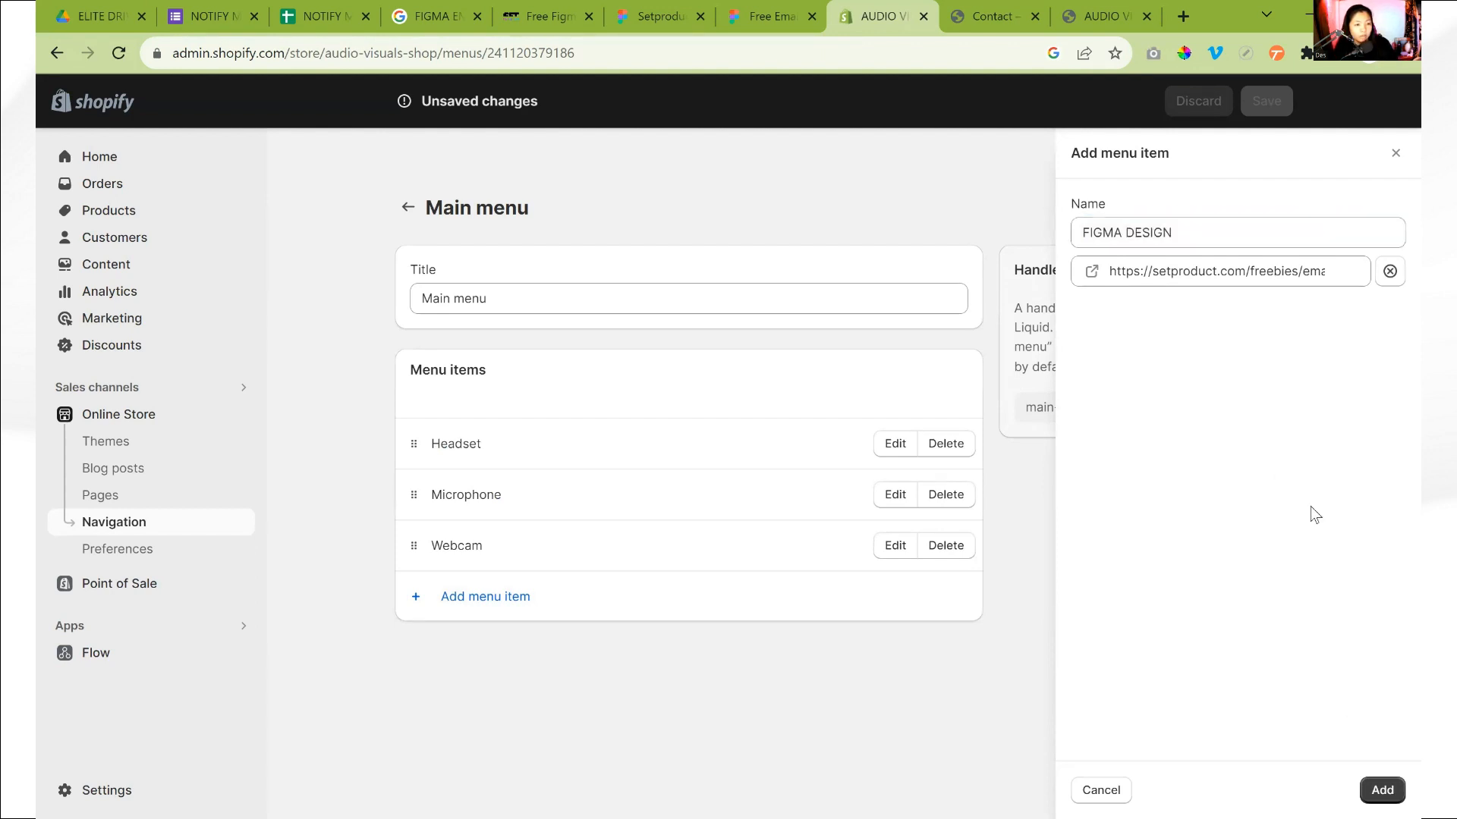
{"action": "left_click", "coordinate": [1381, 789]}
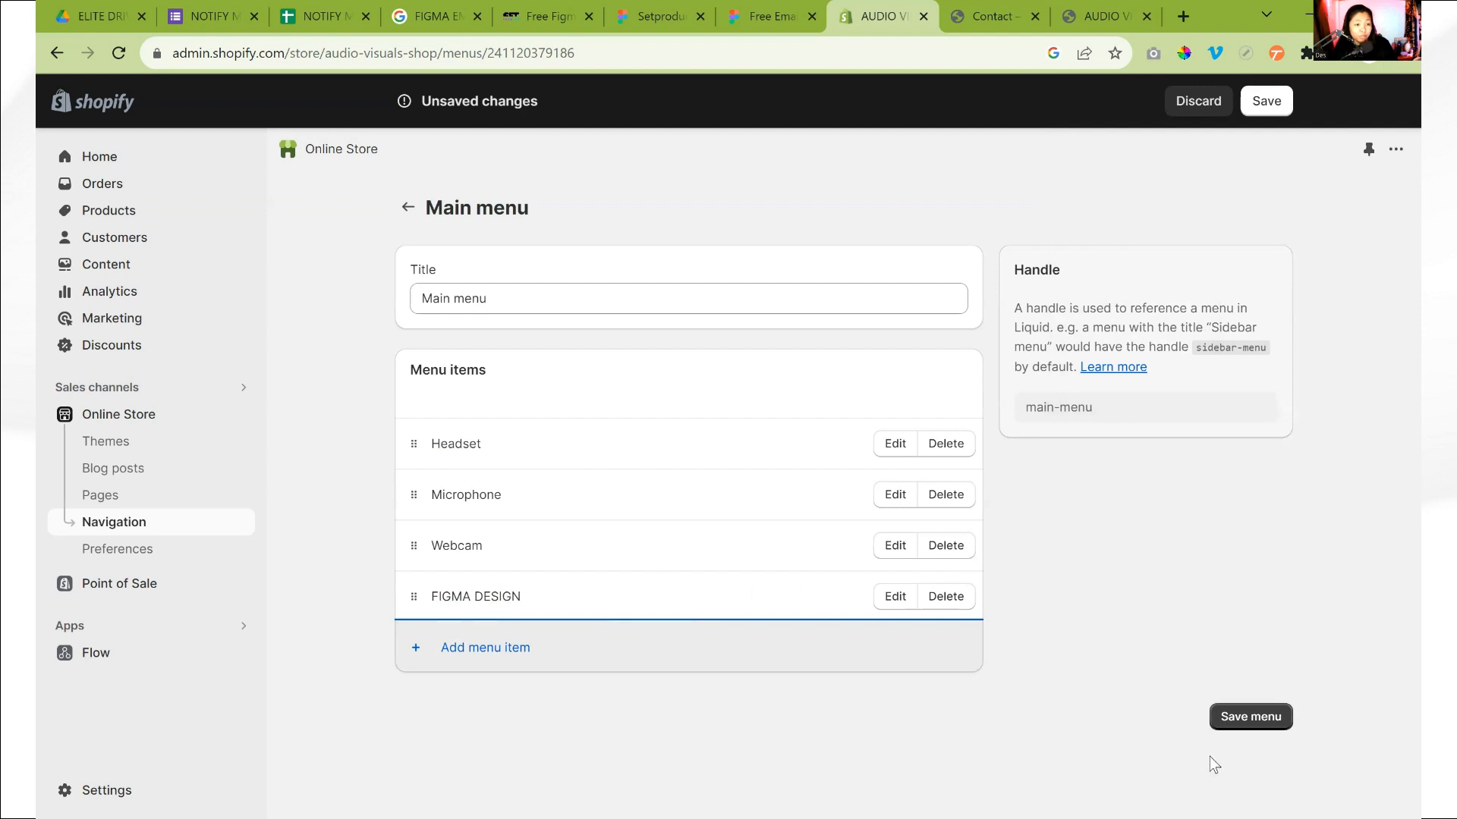
{"action": "left_click", "coordinate": [1253, 720]}
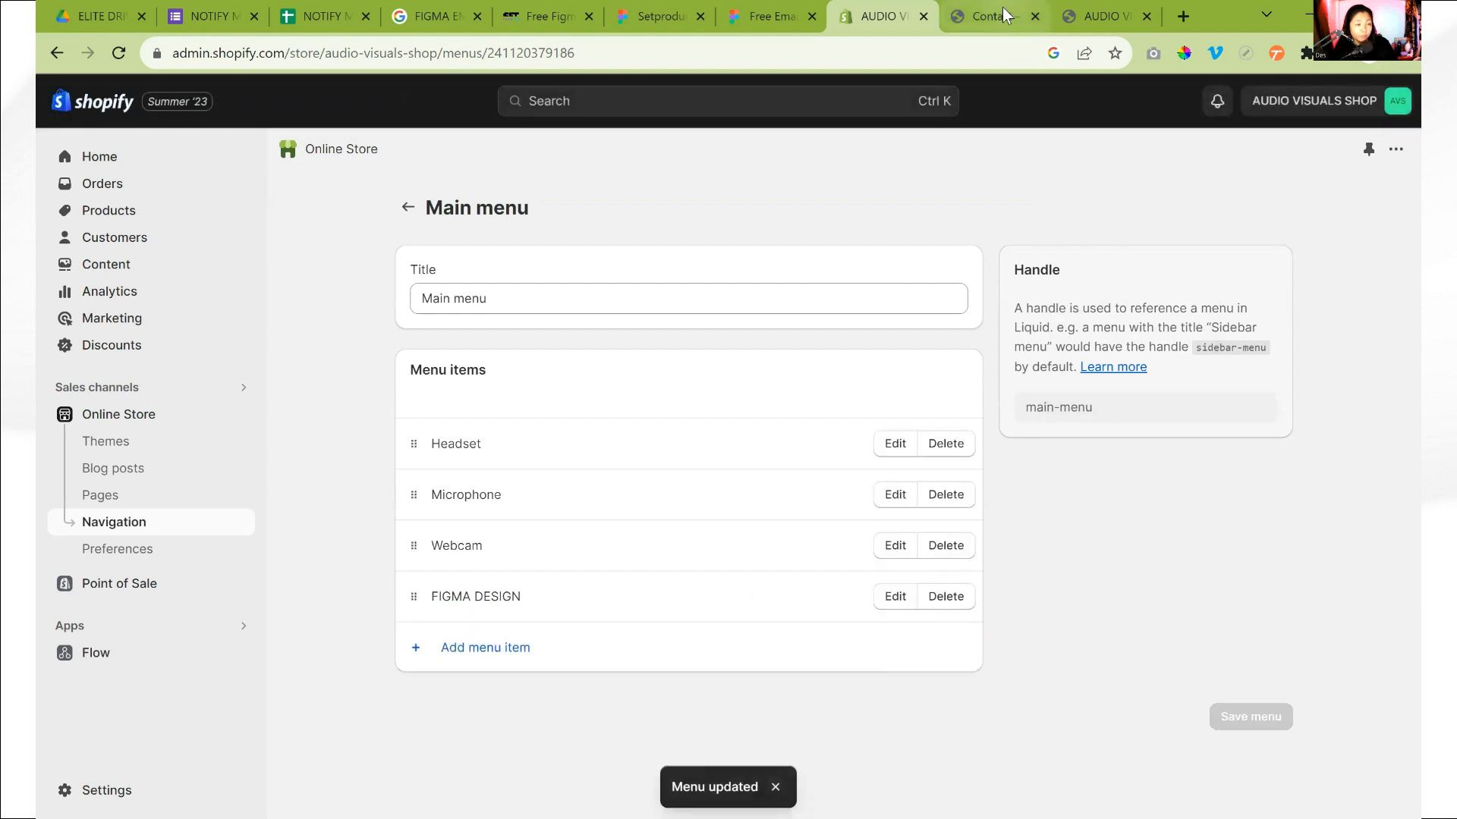
Test the FIGMA DESIGN link in the header of the storefront's Contact page, and close that page
{"action": "left_click", "coordinate": [993, 16]}
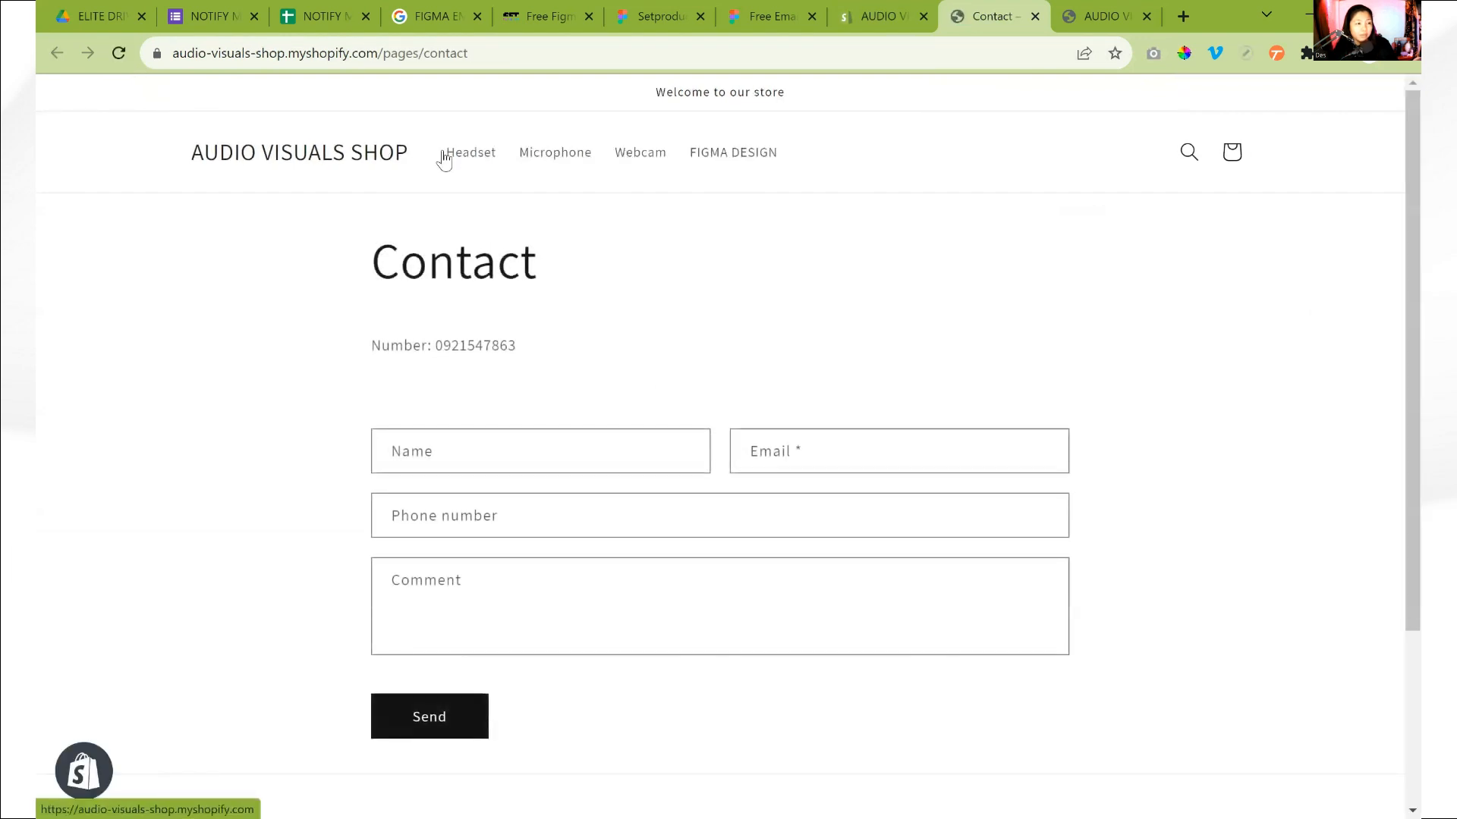
{"action": "left_click", "coordinate": [726, 156]}
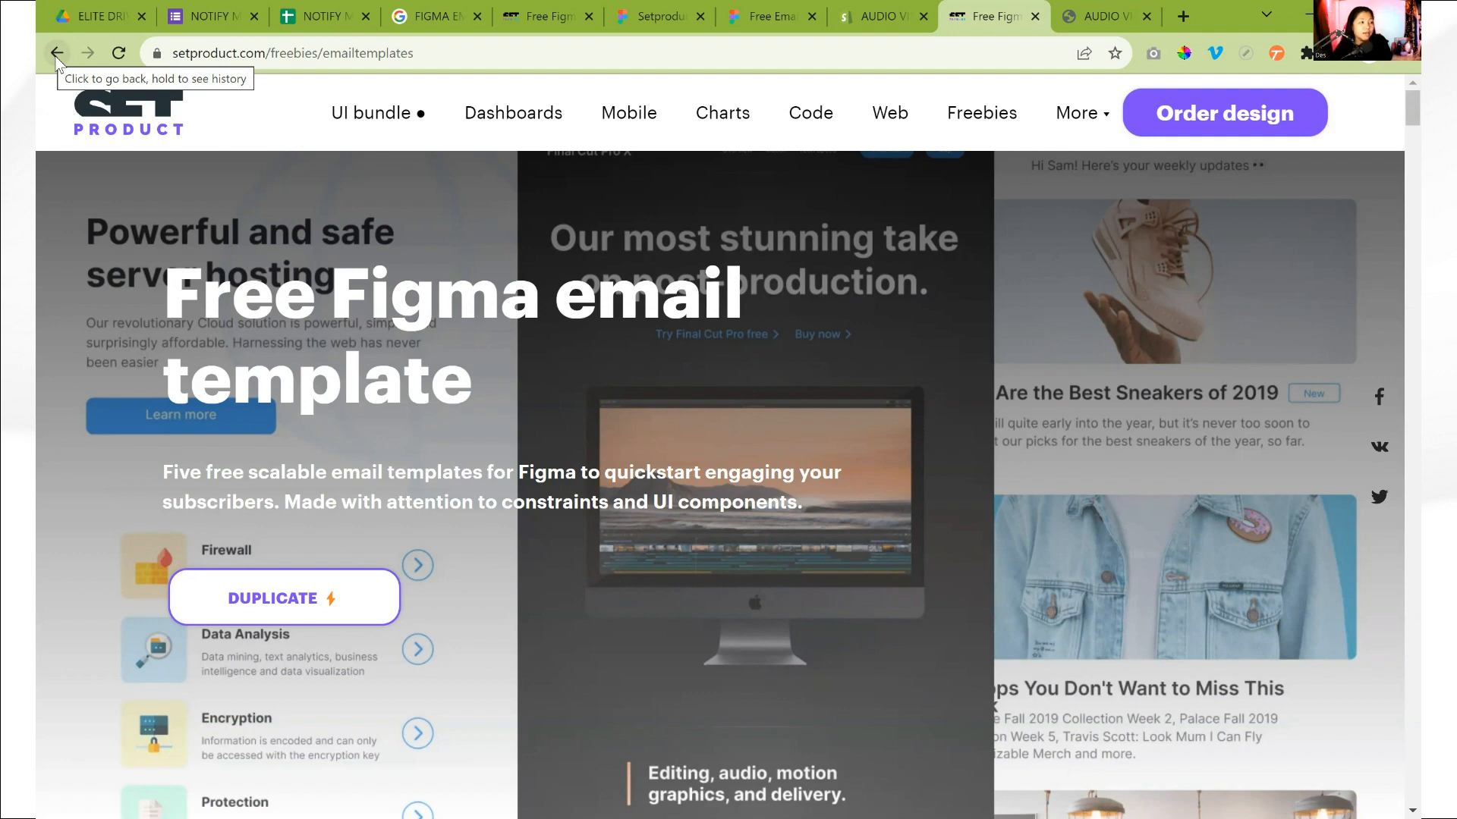
{"action": "left_click", "coordinate": [1035, 16]}
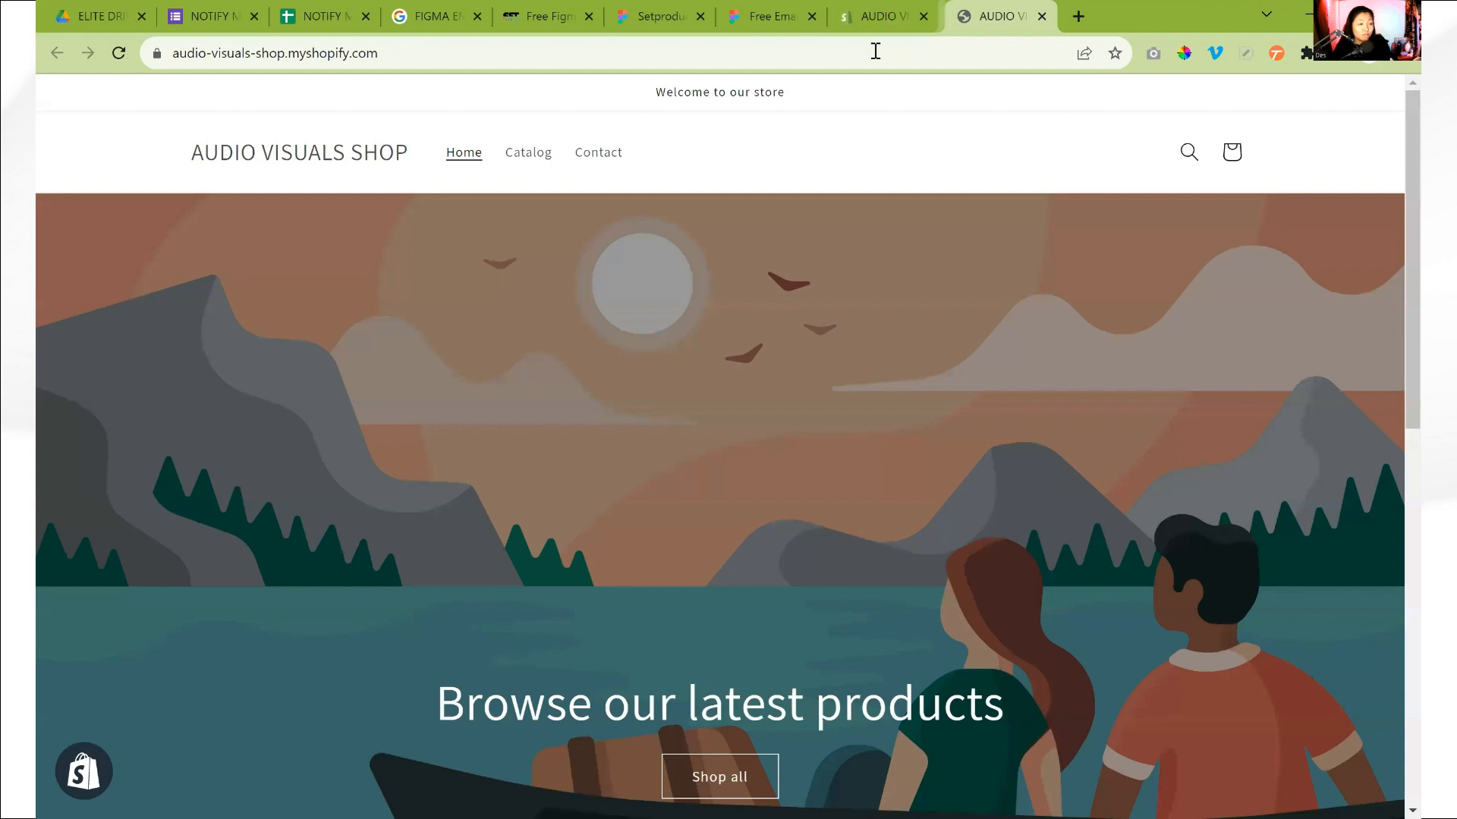
Remove the FIGMA DESIGN item from the main menu in the Shopify admin
{"action": "left_click", "coordinate": [882, 13]}
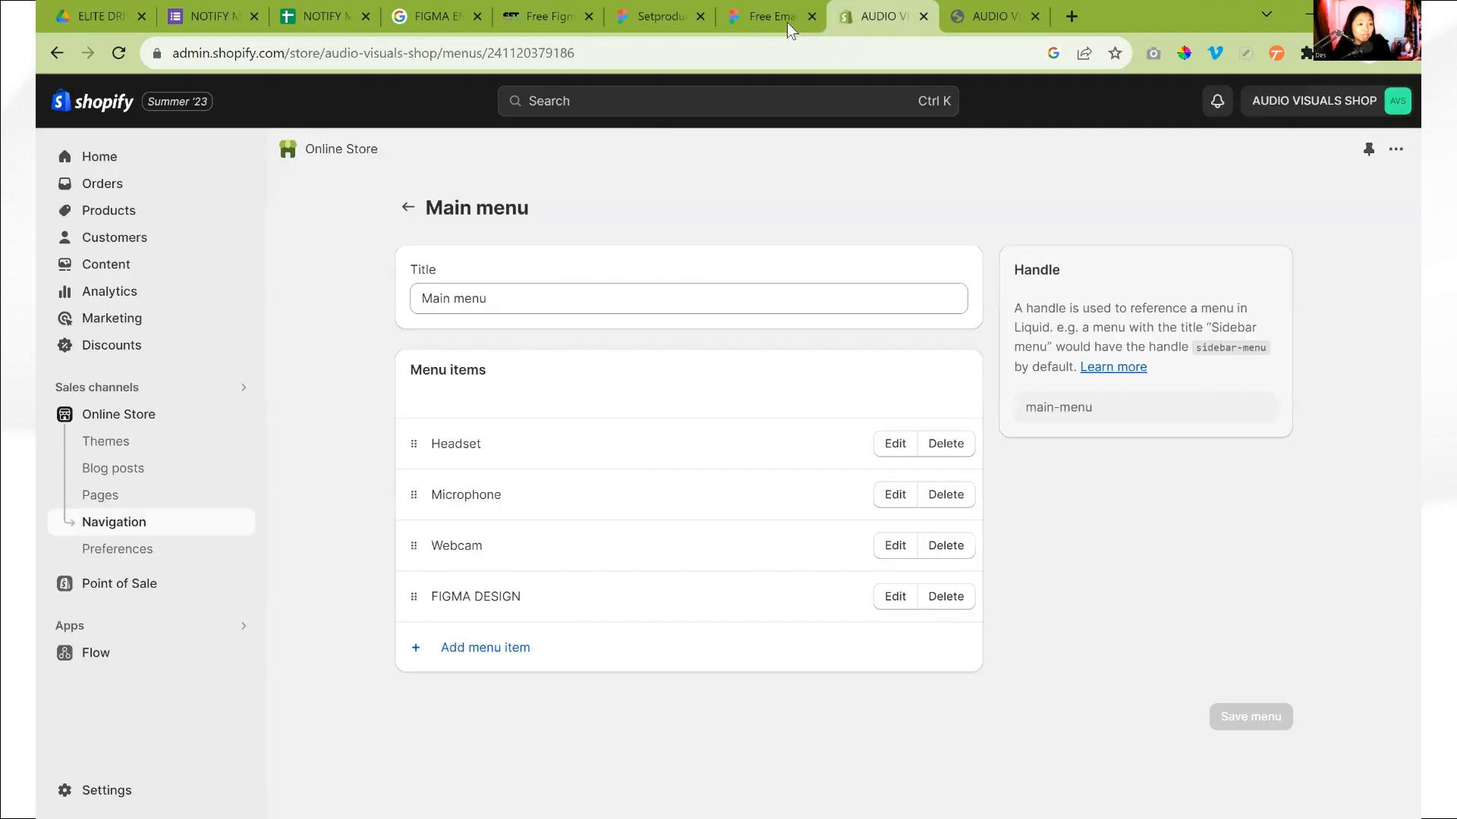
{"action": "left_click", "coordinate": [946, 596]}
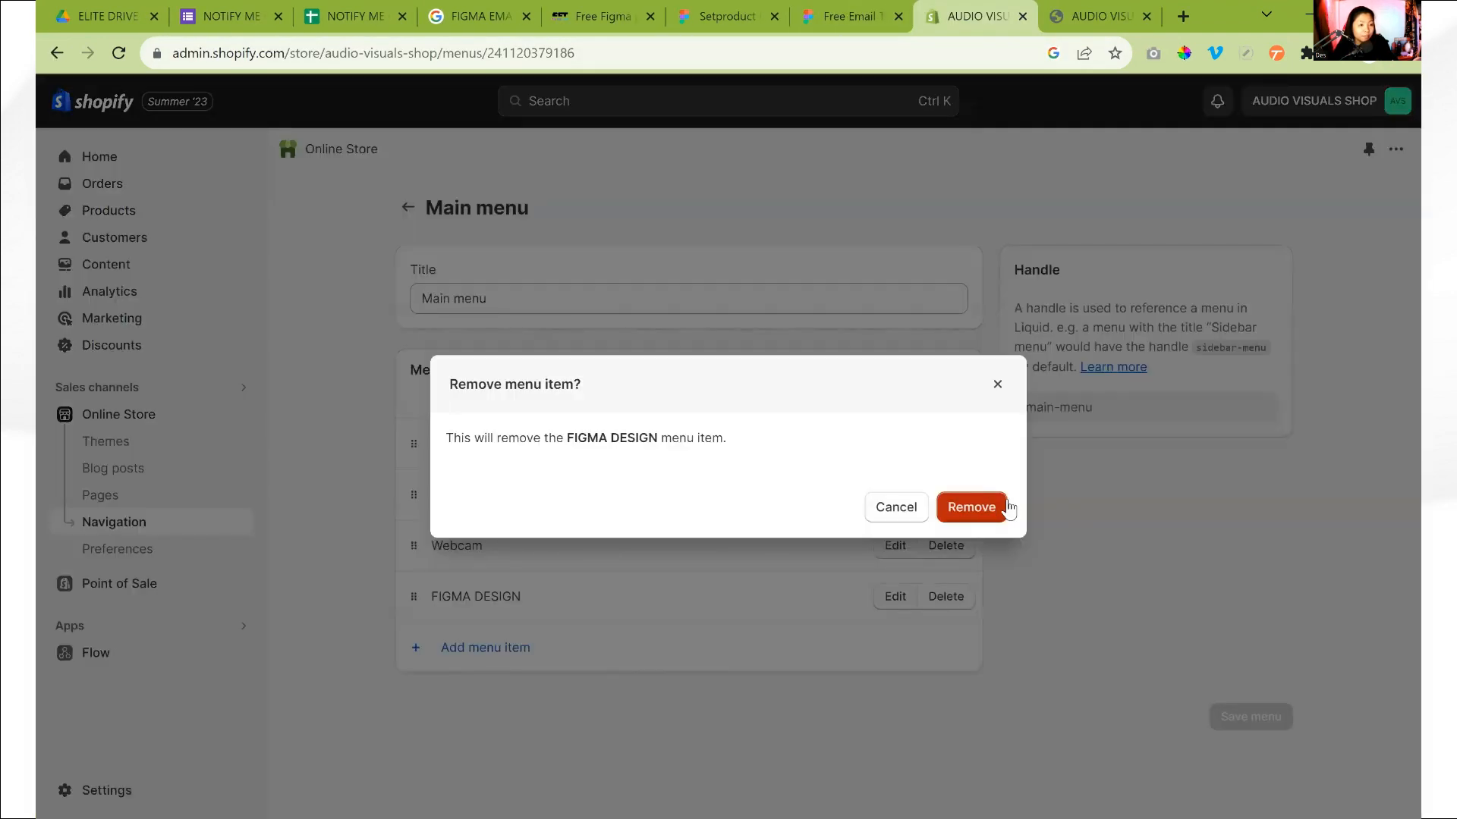
{"action": "left_click", "coordinate": [998, 510]}
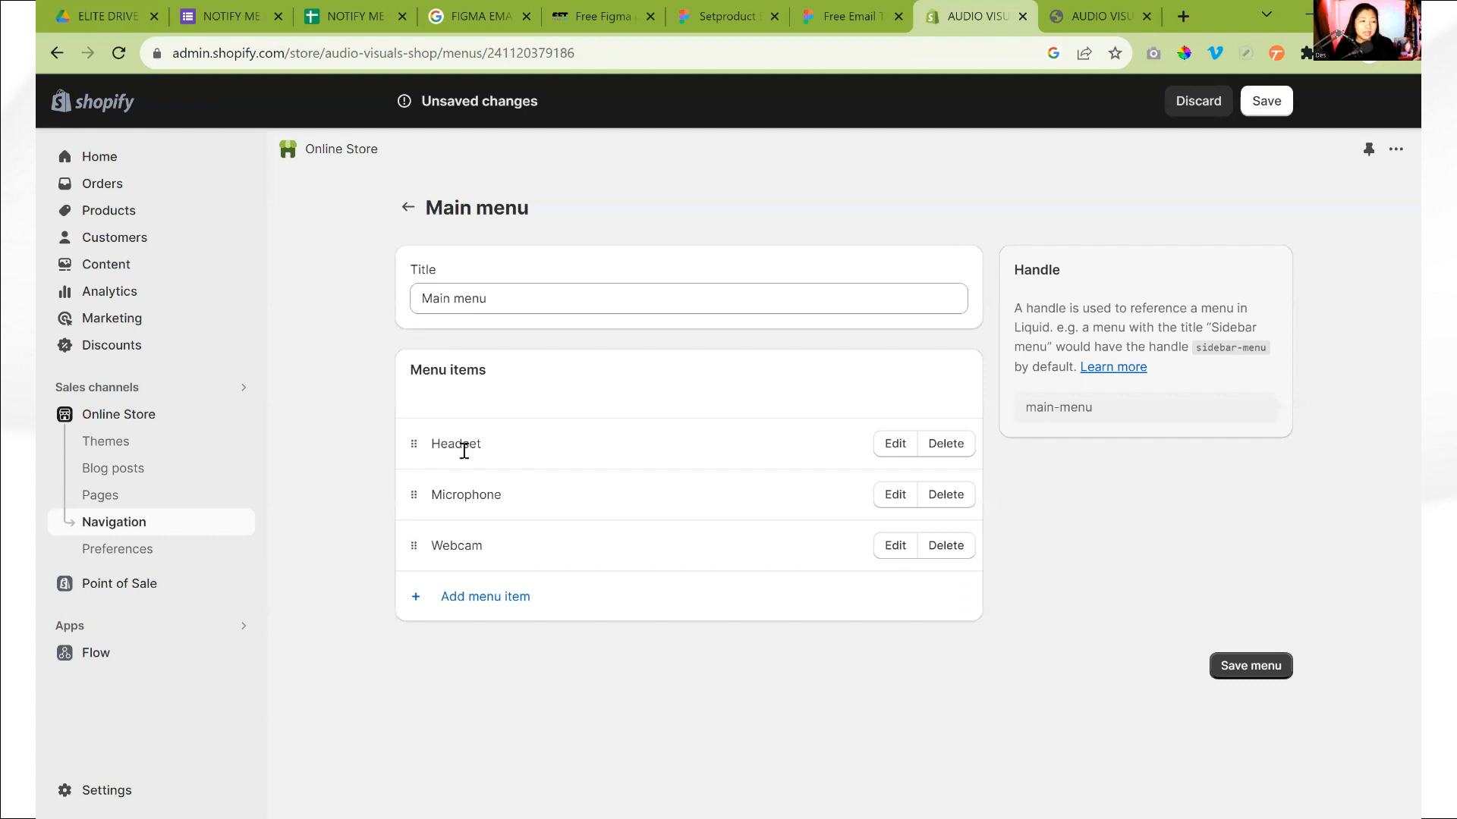
Reload the storefront home page and check where its Headset menu link leads
{"action": "left_click", "coordinate": [1056, 14]}
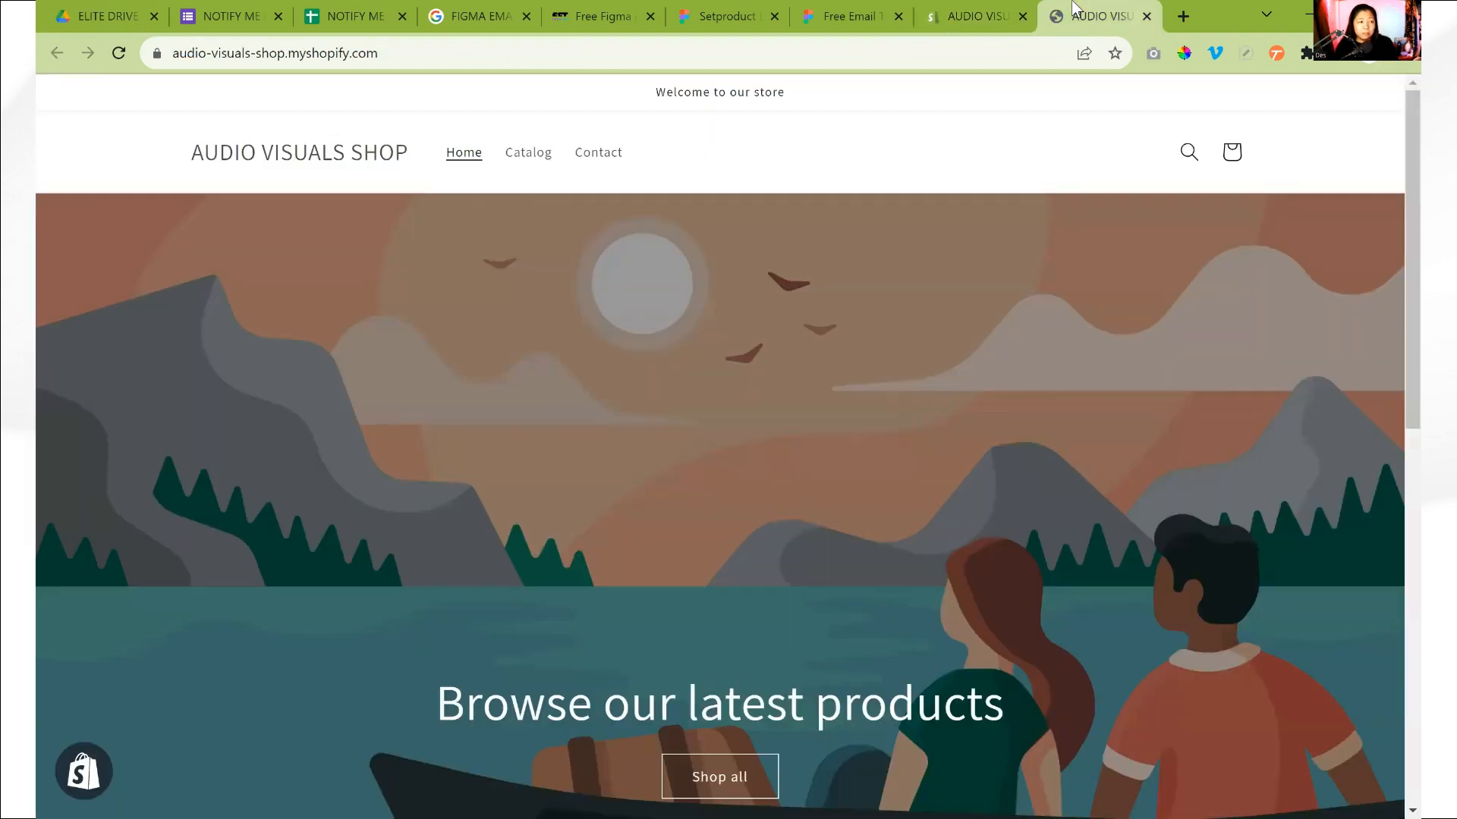
{"action": "left_click", "coordinate": [119, 53]}
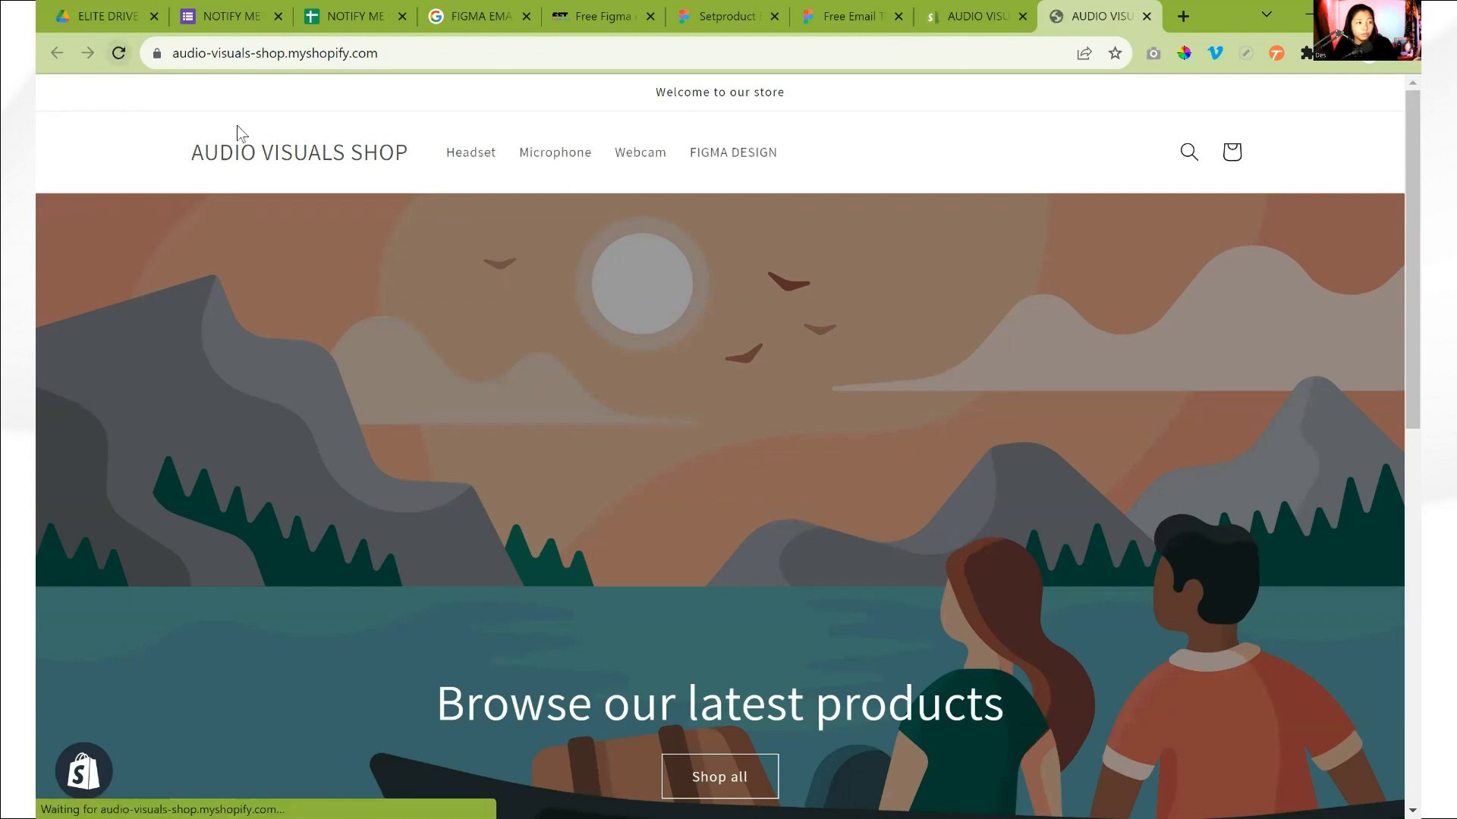
{"action": "left_click", "coordinate": [469, 154]}
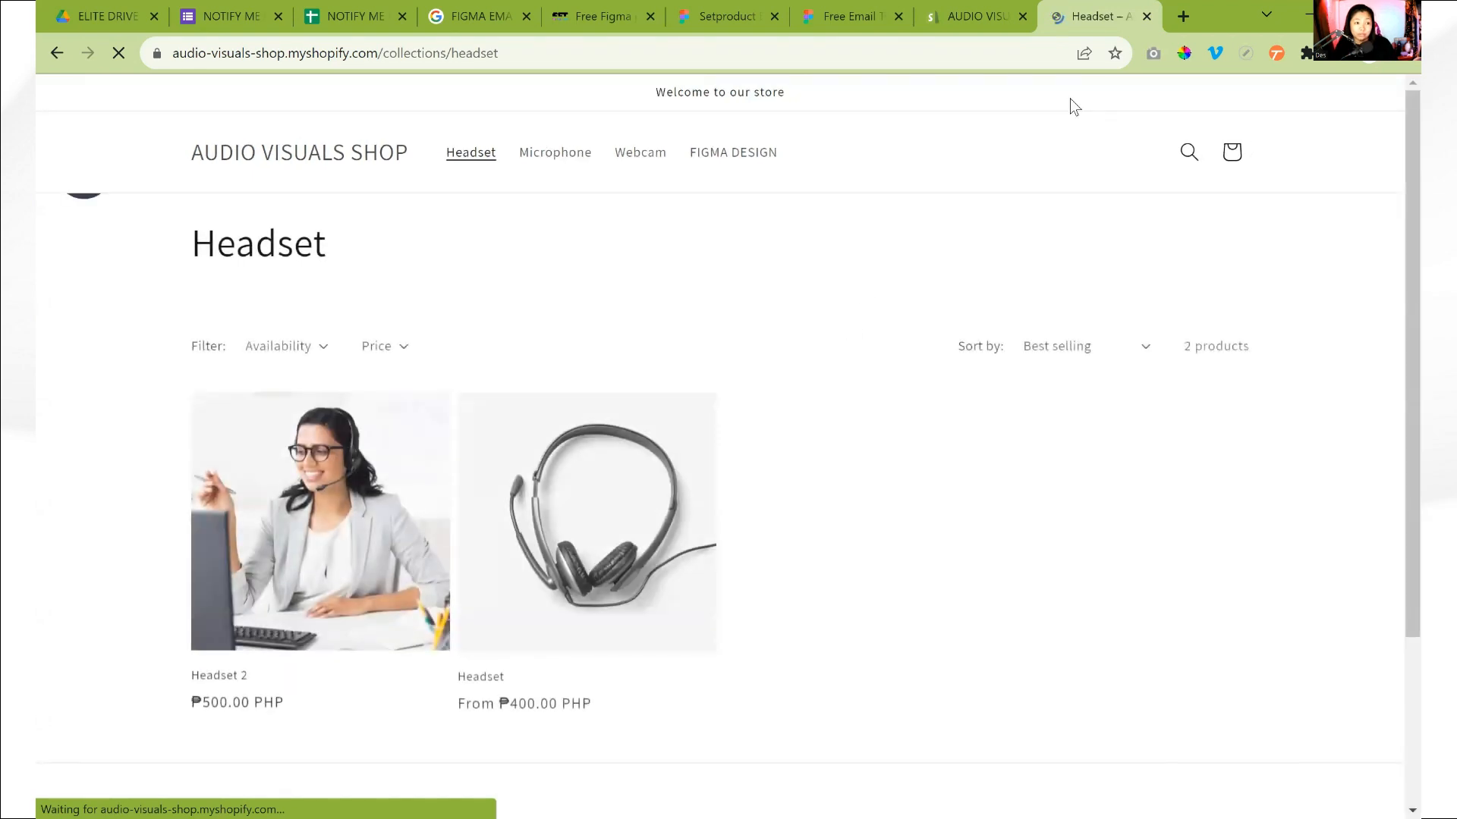
{"action": "left_click", "coordinate": [995, 4]}
{"action": "left_click", "coordinate": [1059, 3]}
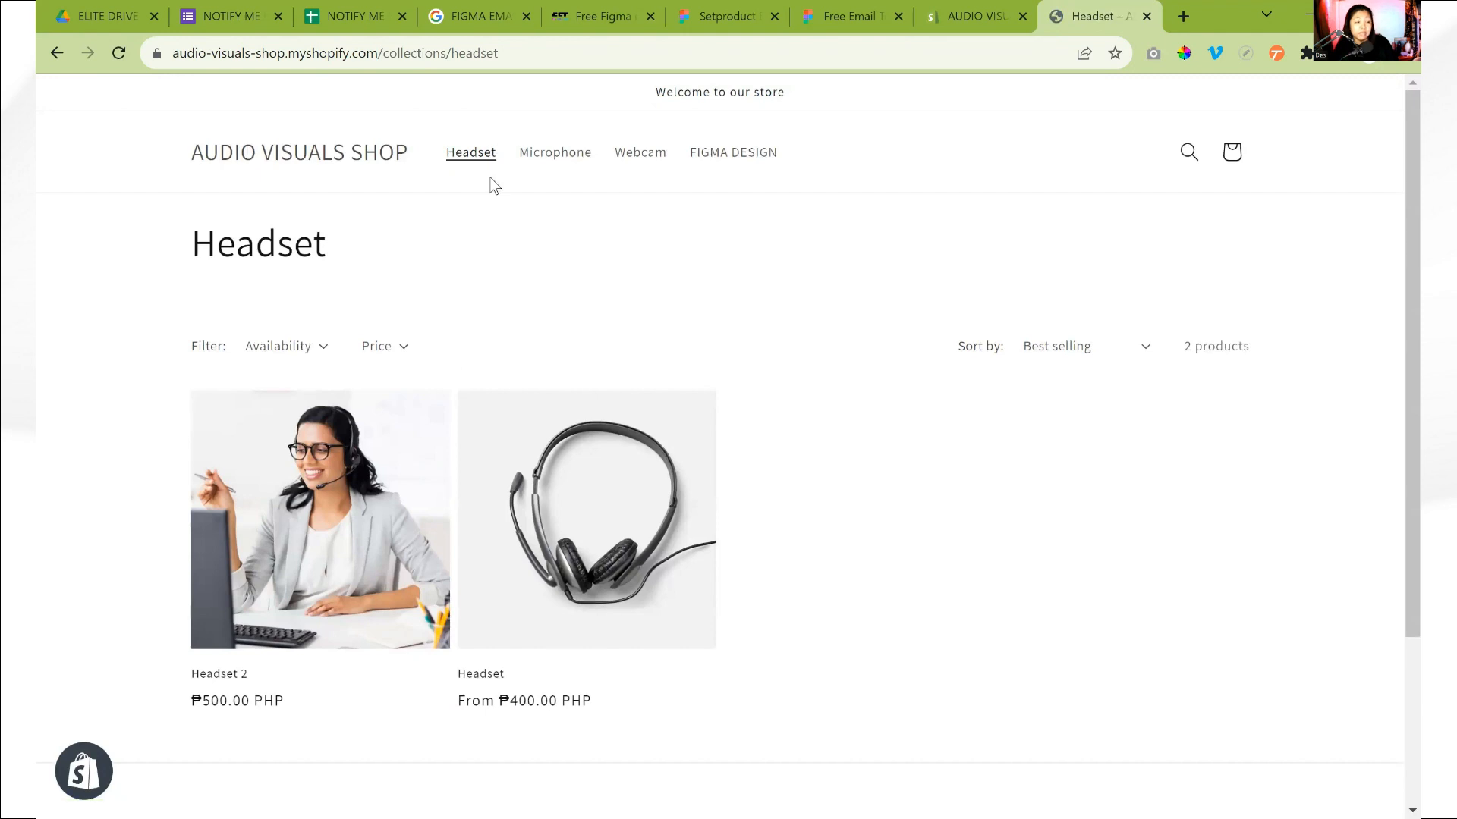
{"action": "left_click", "coordinate": [963, 4]}
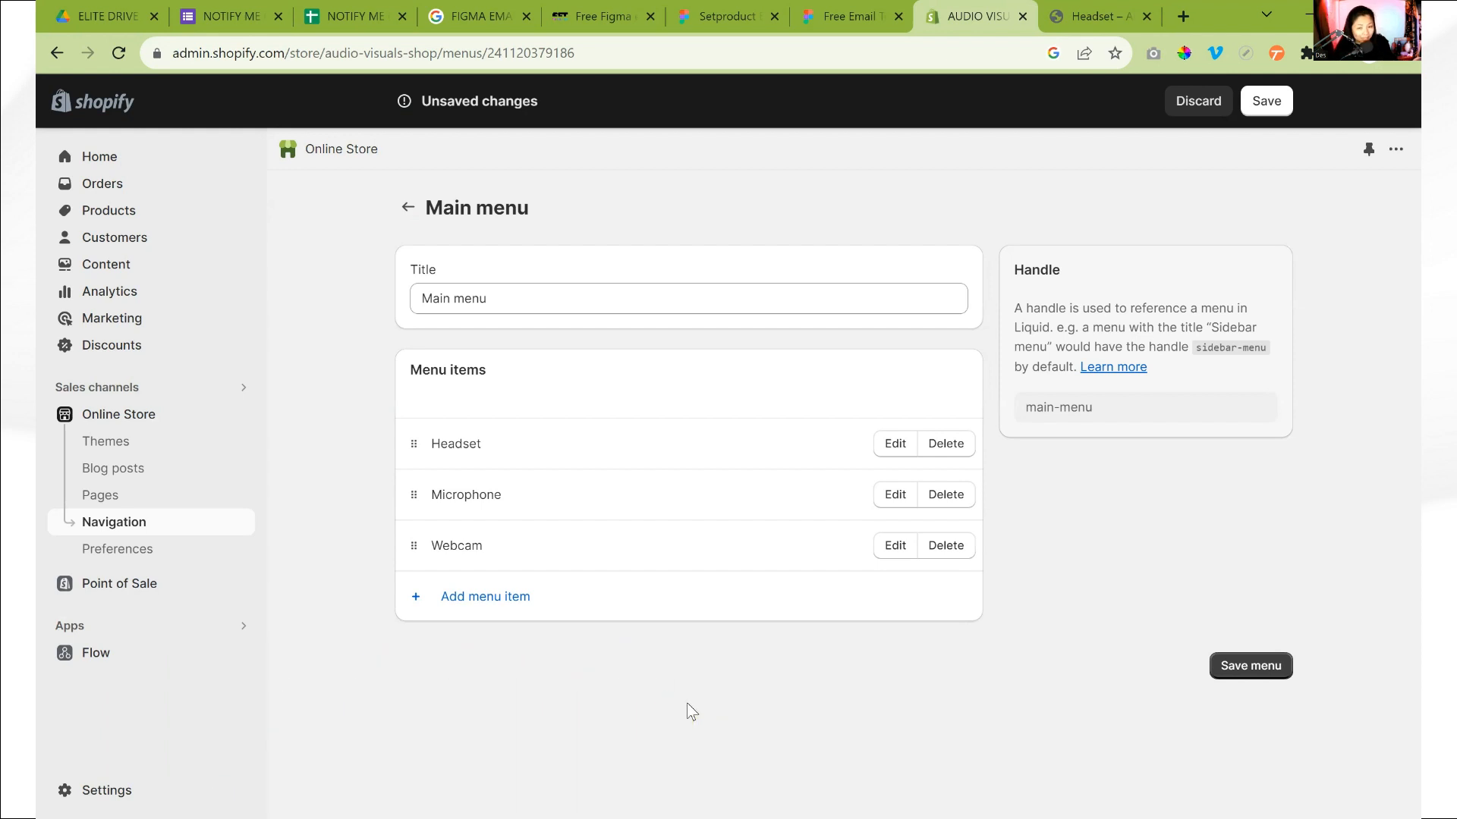
{"action": "left_click", "coordinate": [609, 300]}
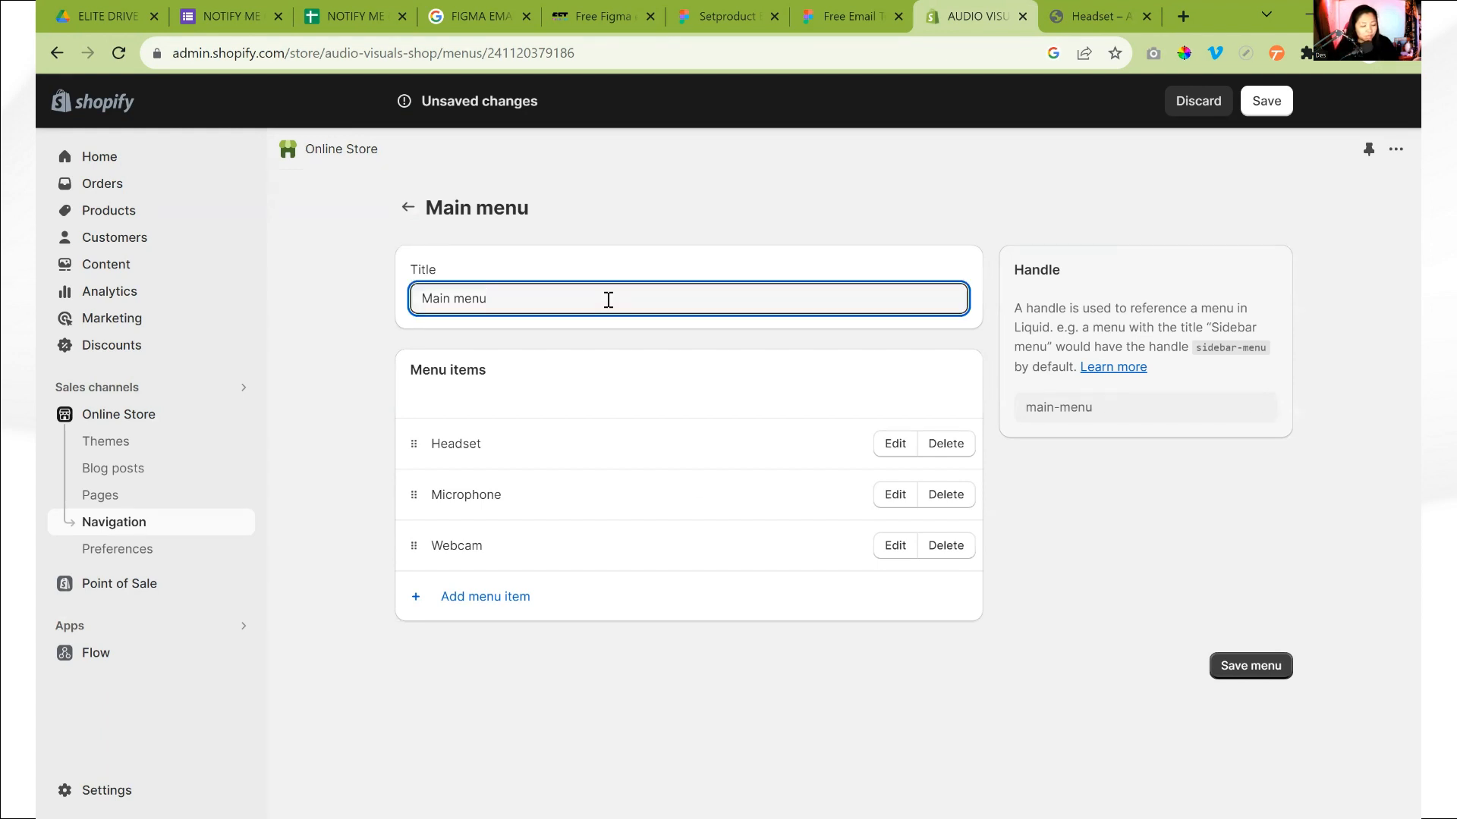
{"action": "type", "text": "nested menu"}
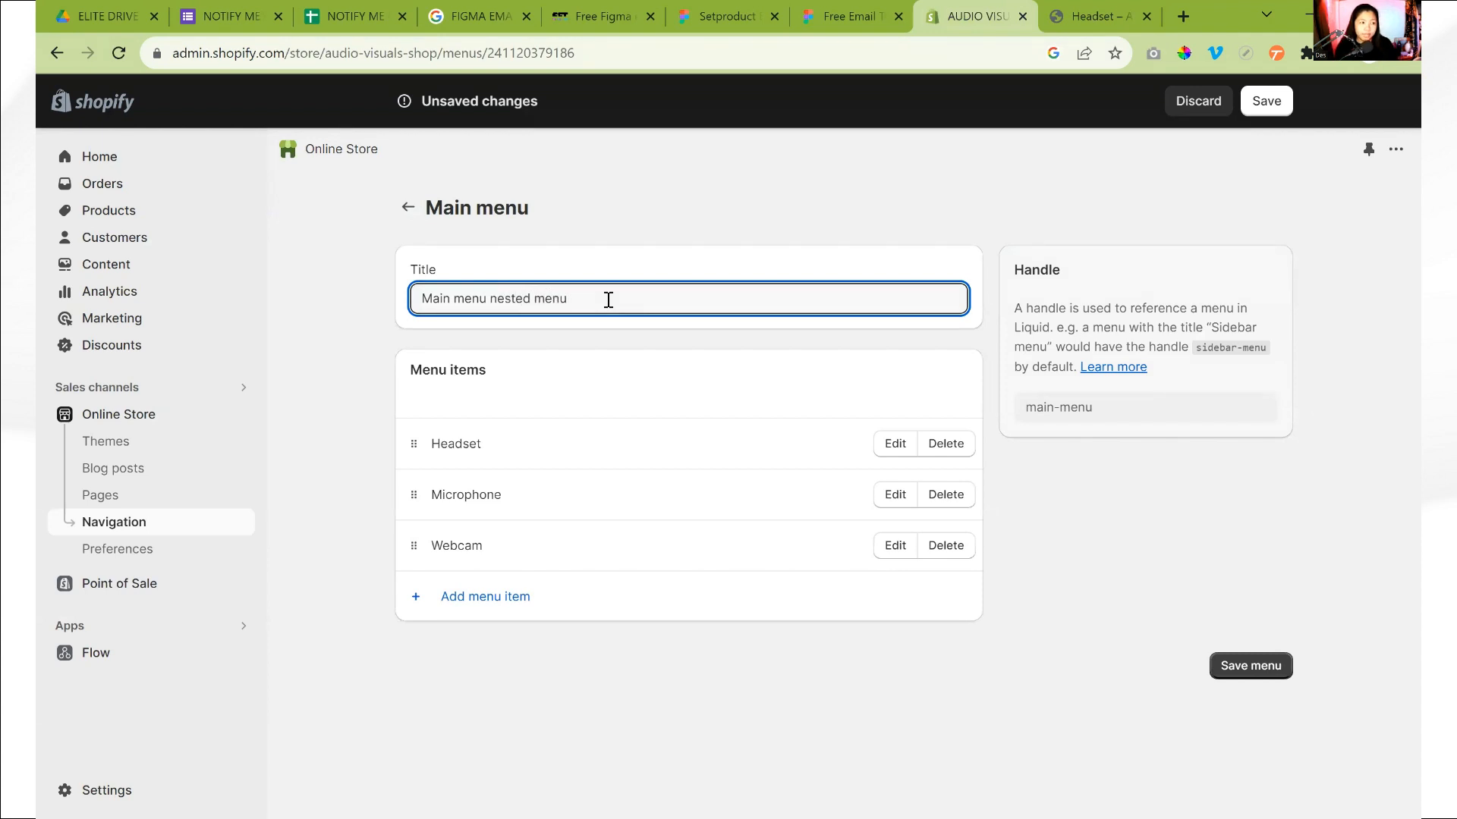
{"action": "left_click_drag", "start_coordinate": [608, 299], "coordinate": [505, 315]}
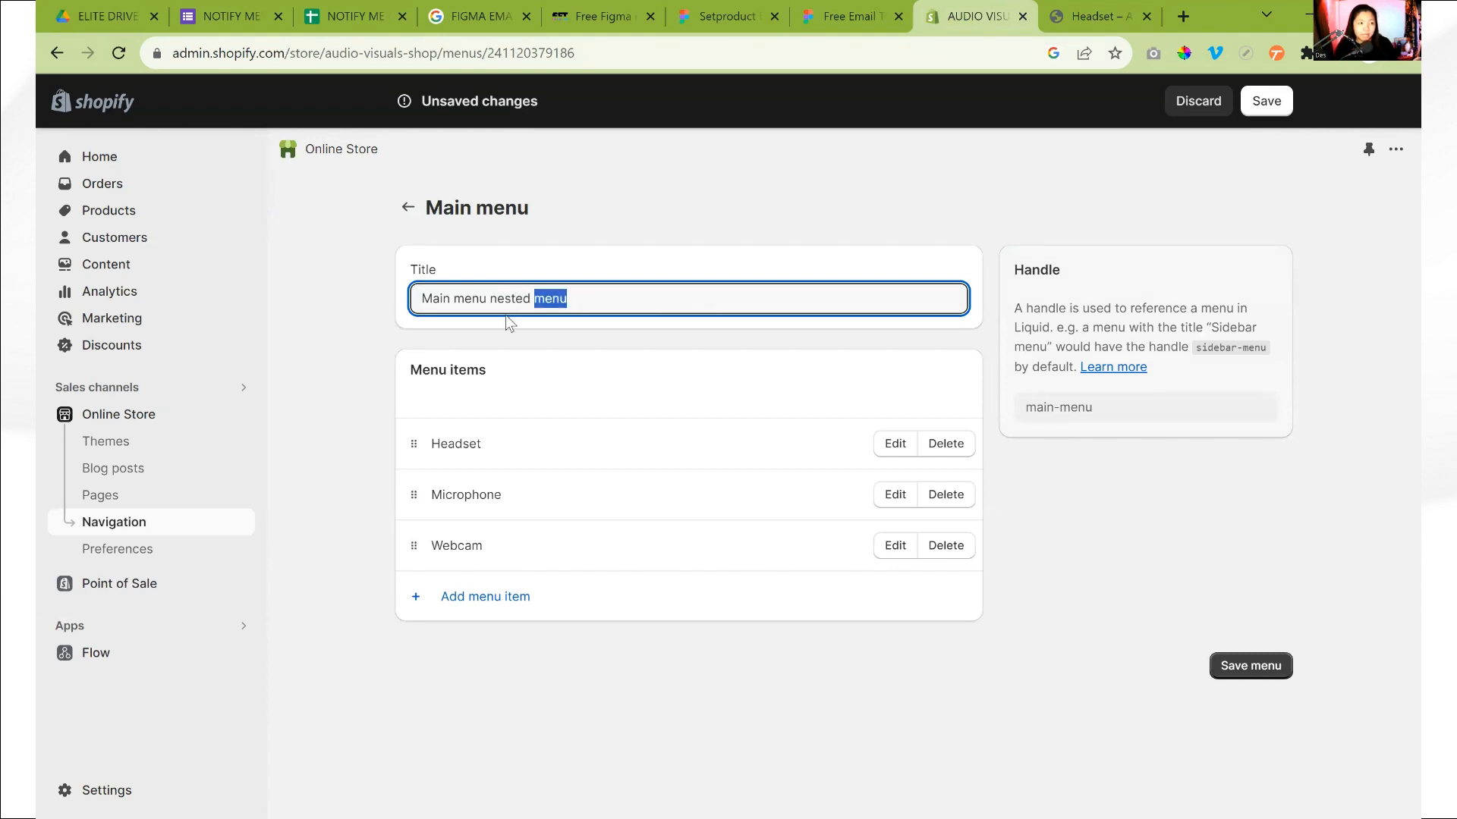
{"action": "key", "text": "BackSpace"}
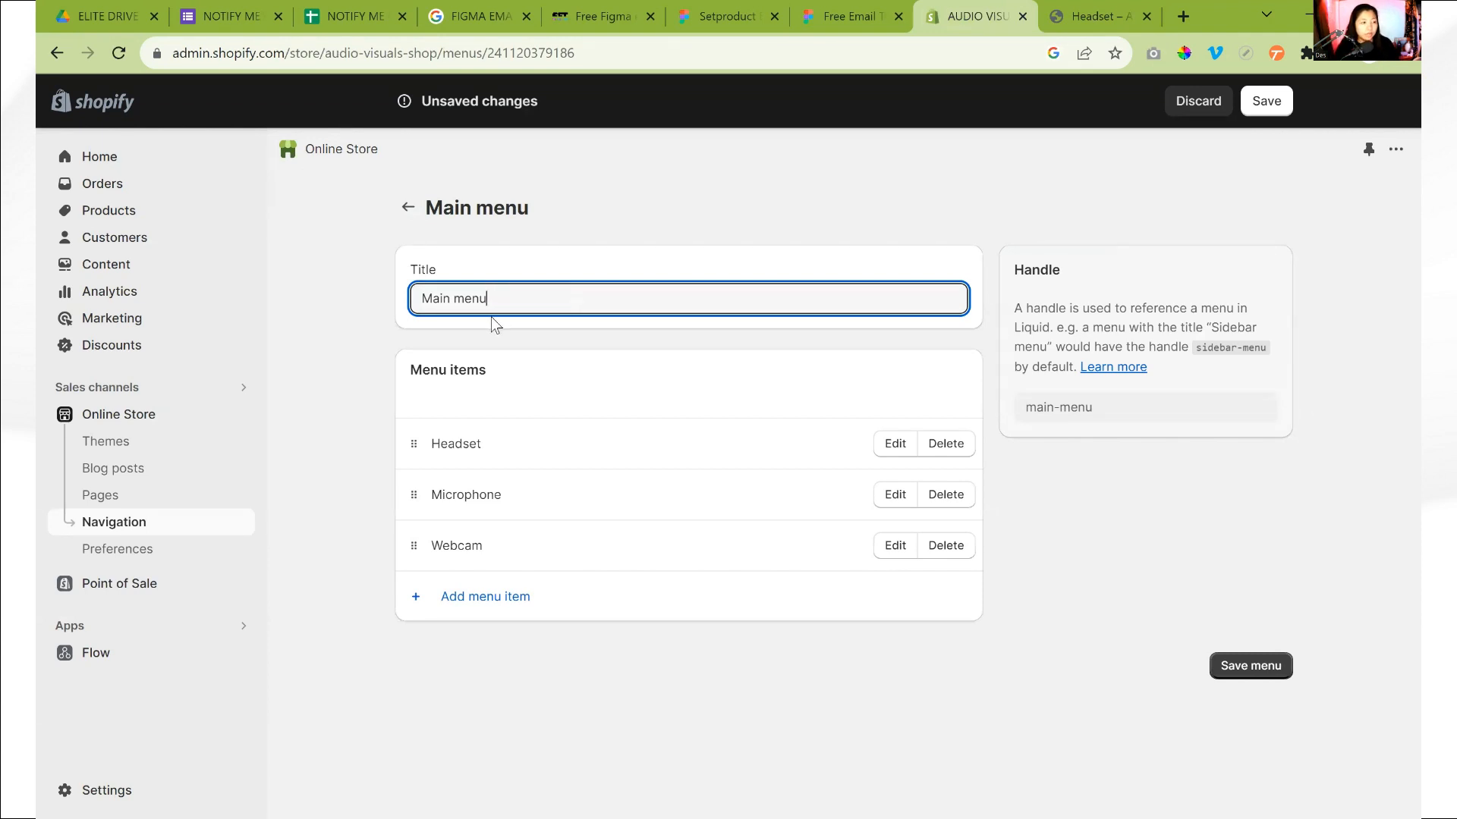
Add a menu item named Headset 1 that links to the Headset product, and nest it under the Headset item
{"action": "left_click", "coordinate": [504, 611]}
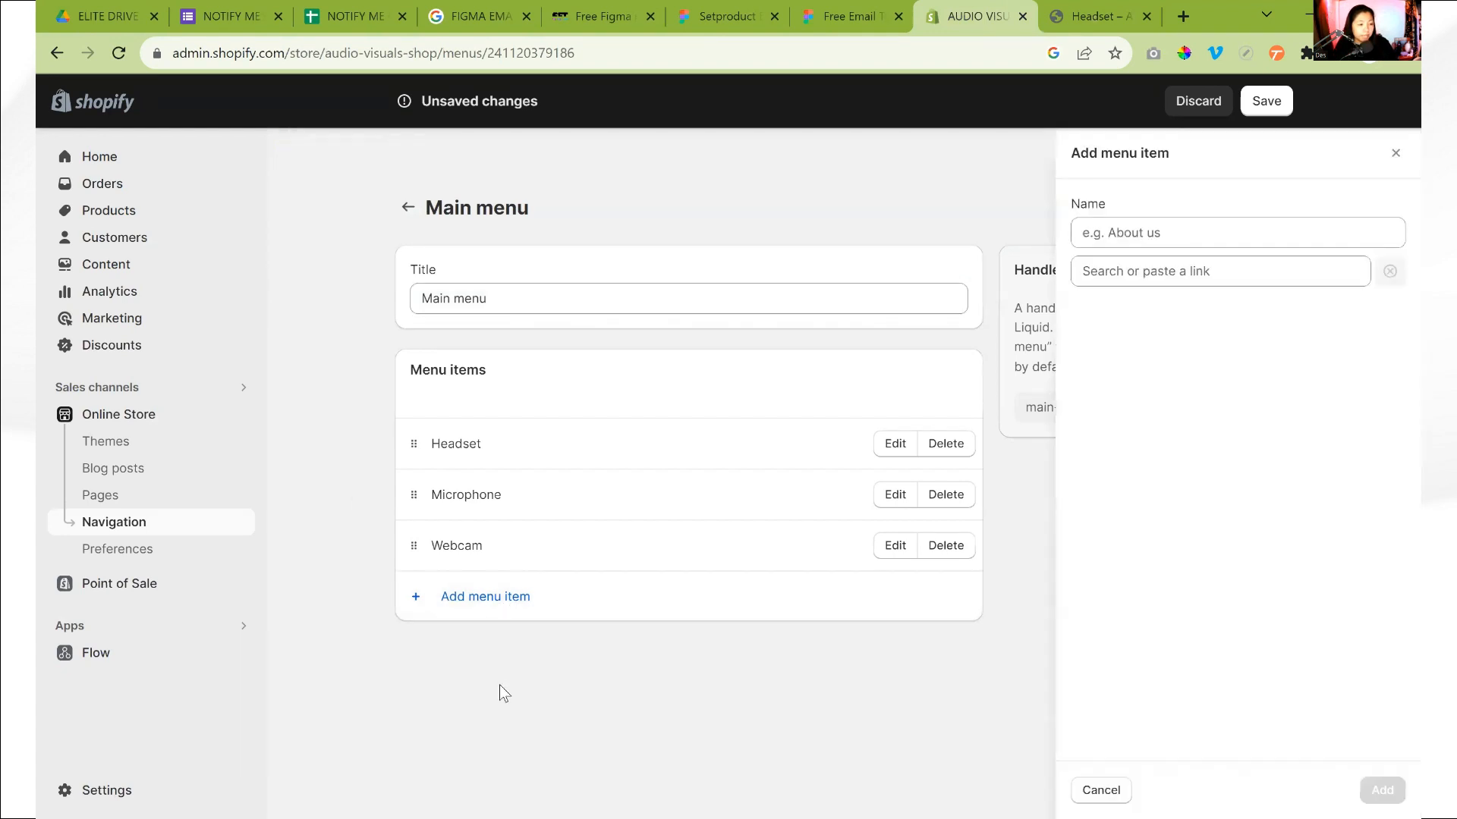
{"action": "left_click", "coordinate": [1118, 272]}
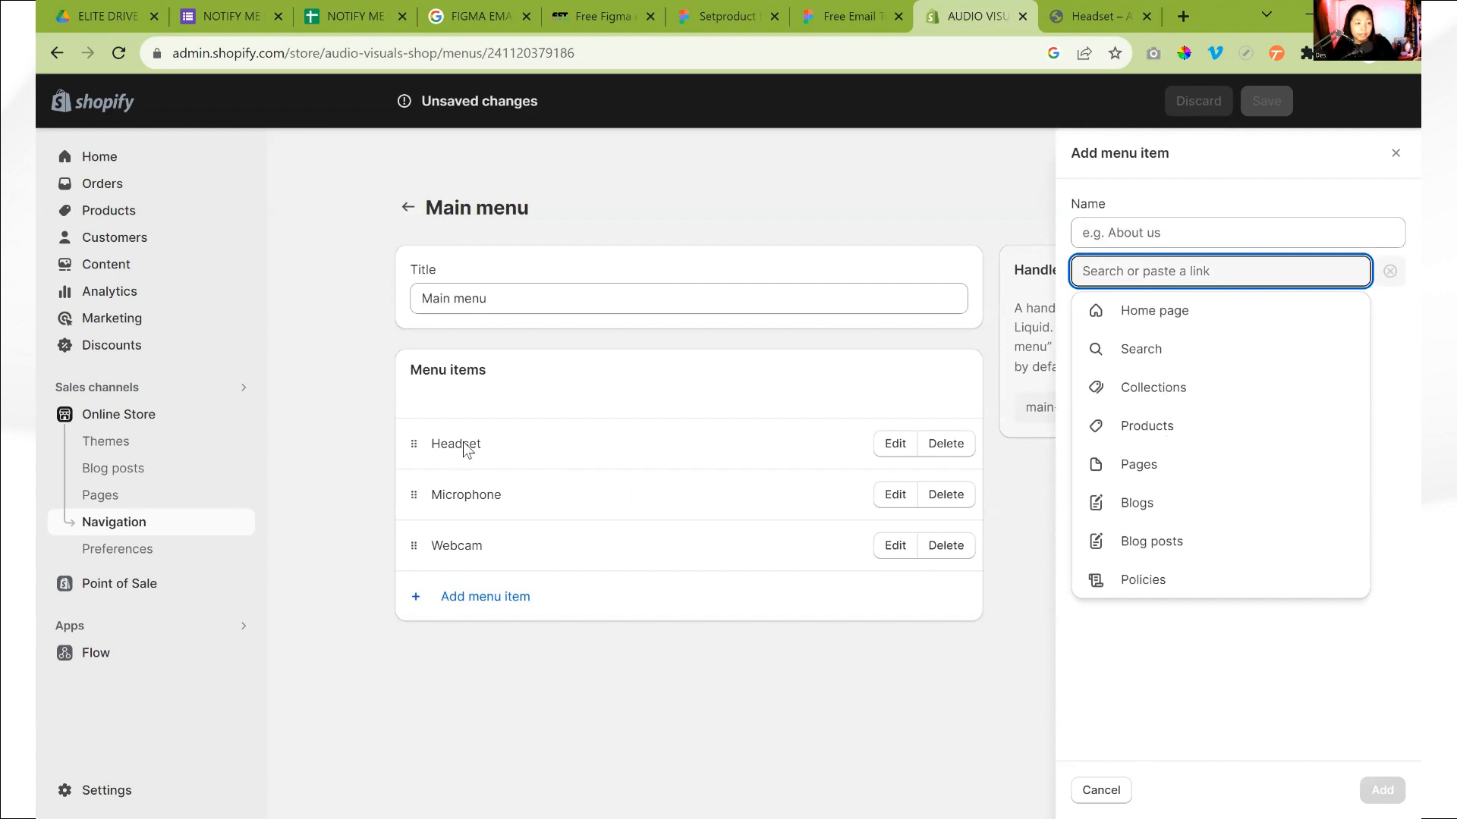
{"action": "left_click", "coordinate": [1162, 434]}
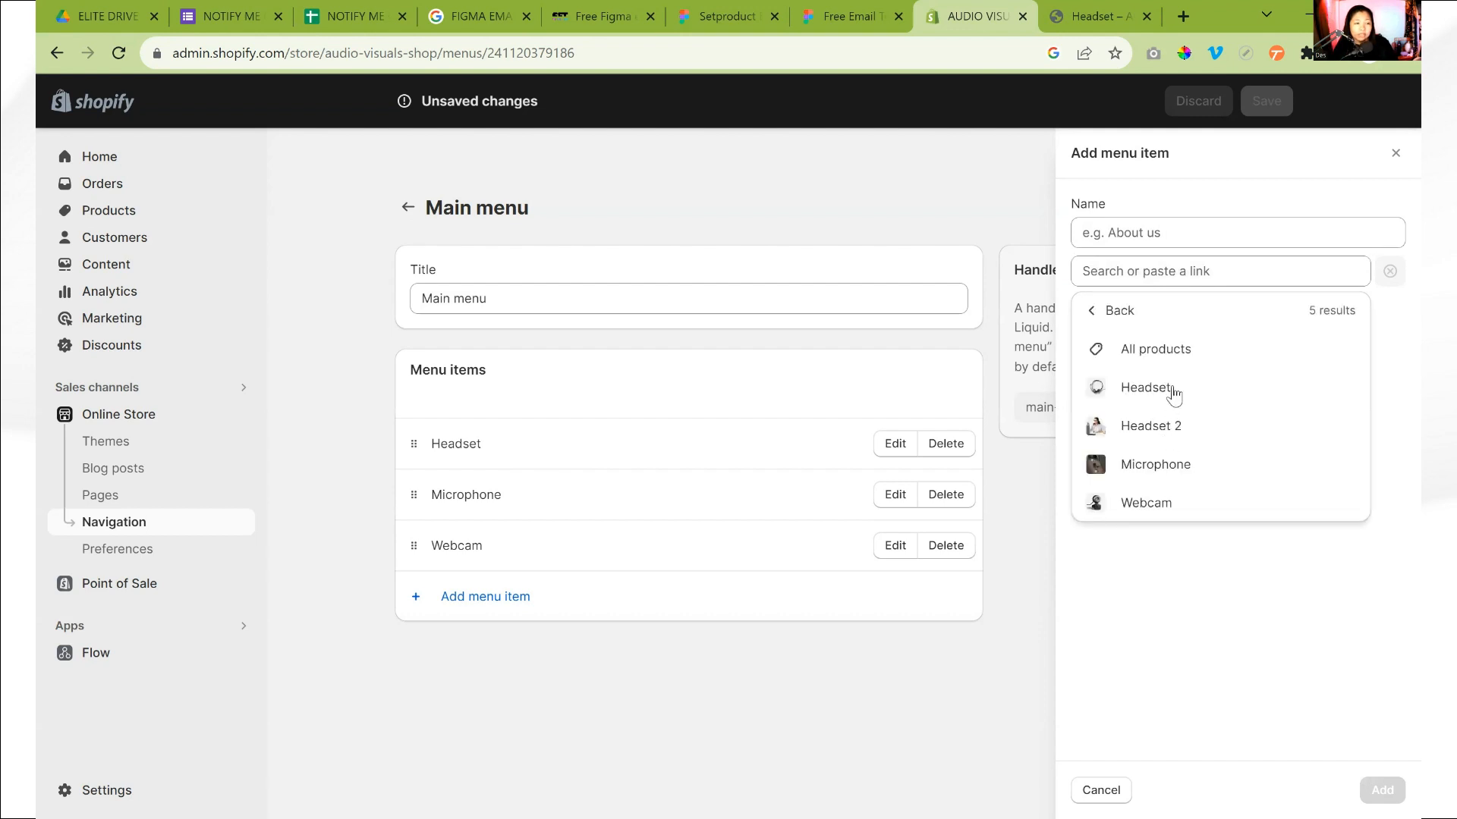
{"action": "left_click", "coordinate": [1174, 393]}
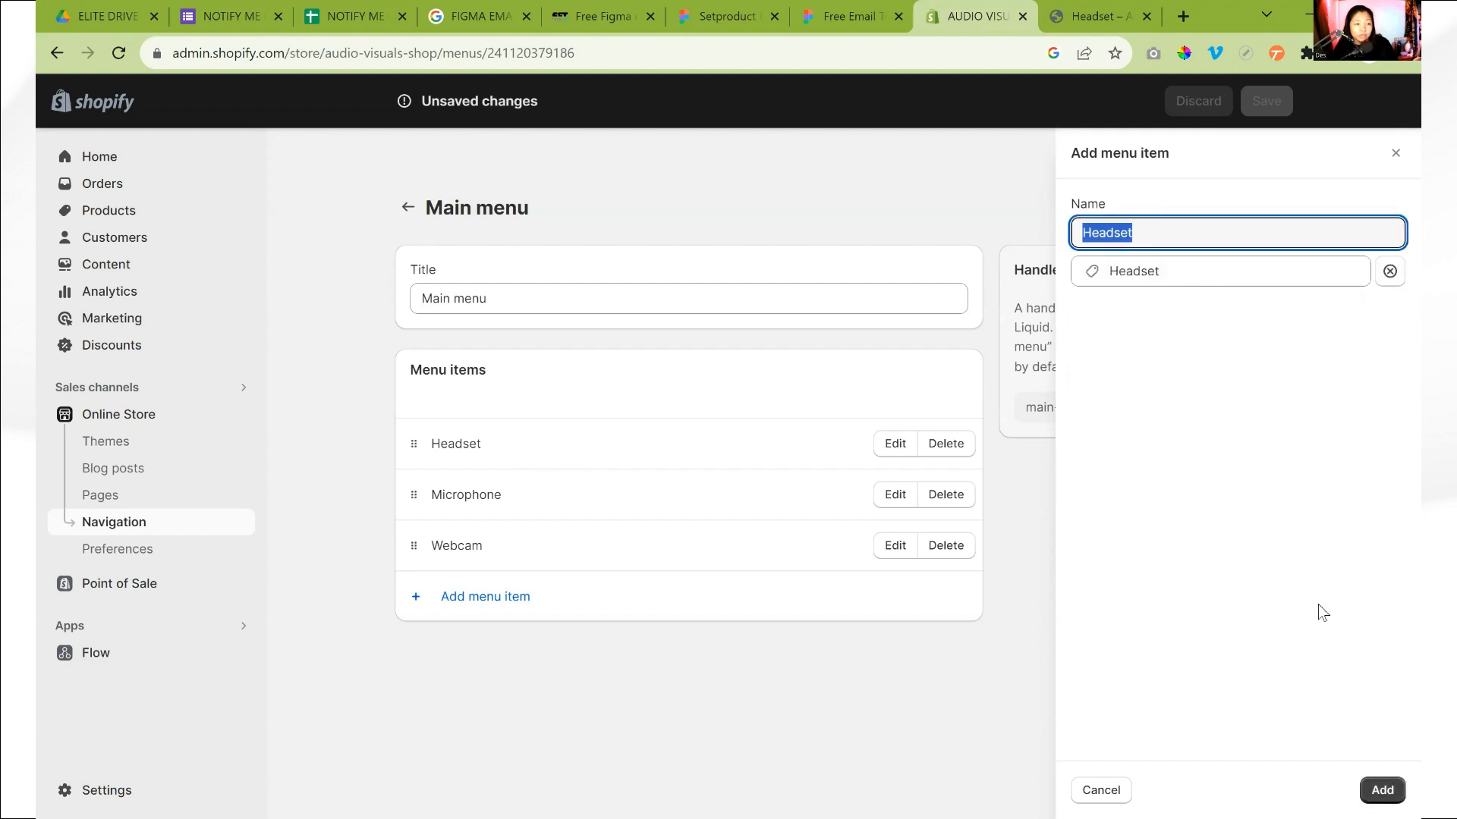
{"action": "left_click", "coordinate": [1273, 239]}
{"action": "type", "text": "1"}
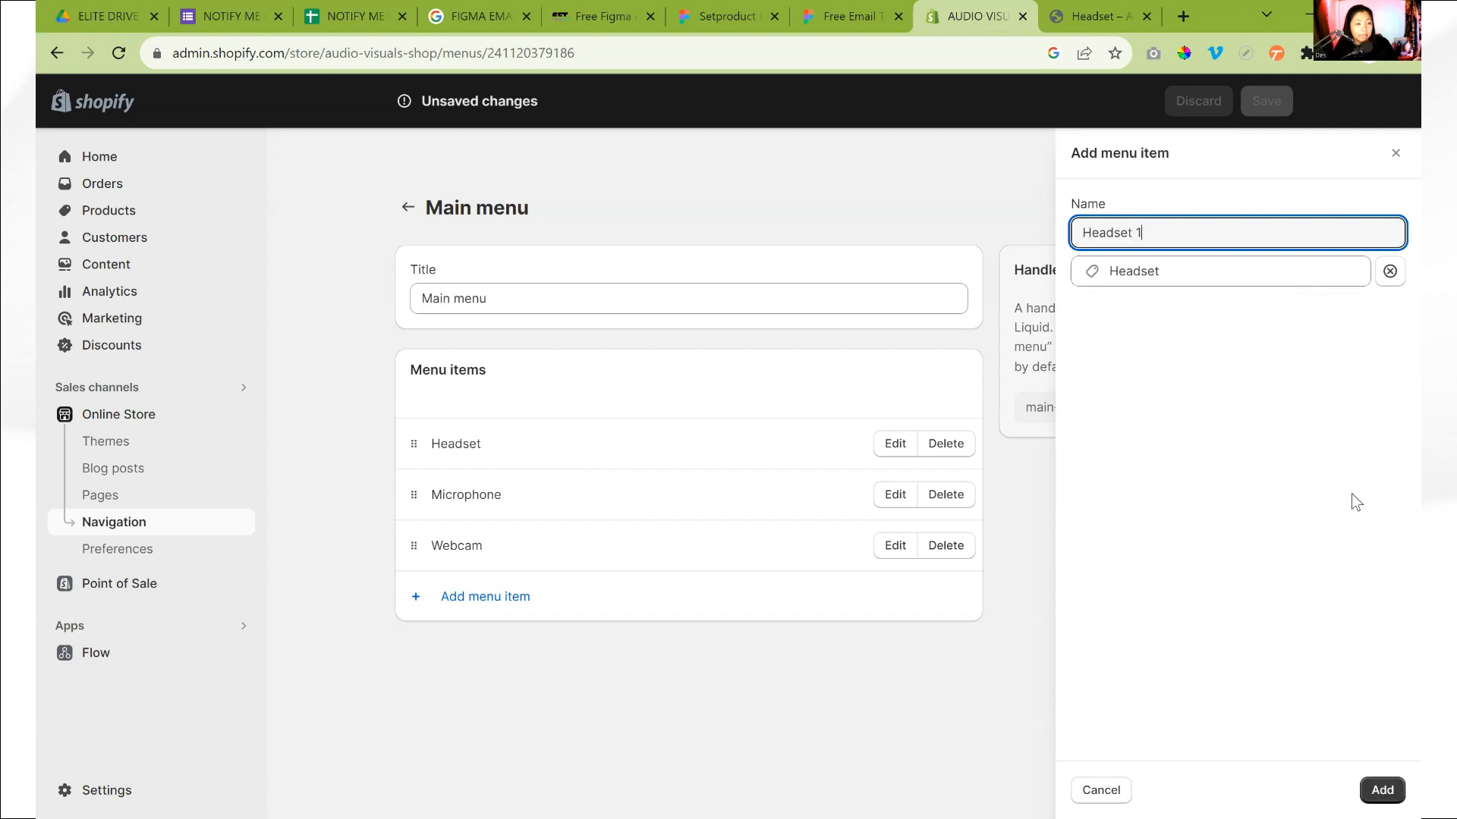
{"action": "left_click", "coordinate": [1381, 789]}
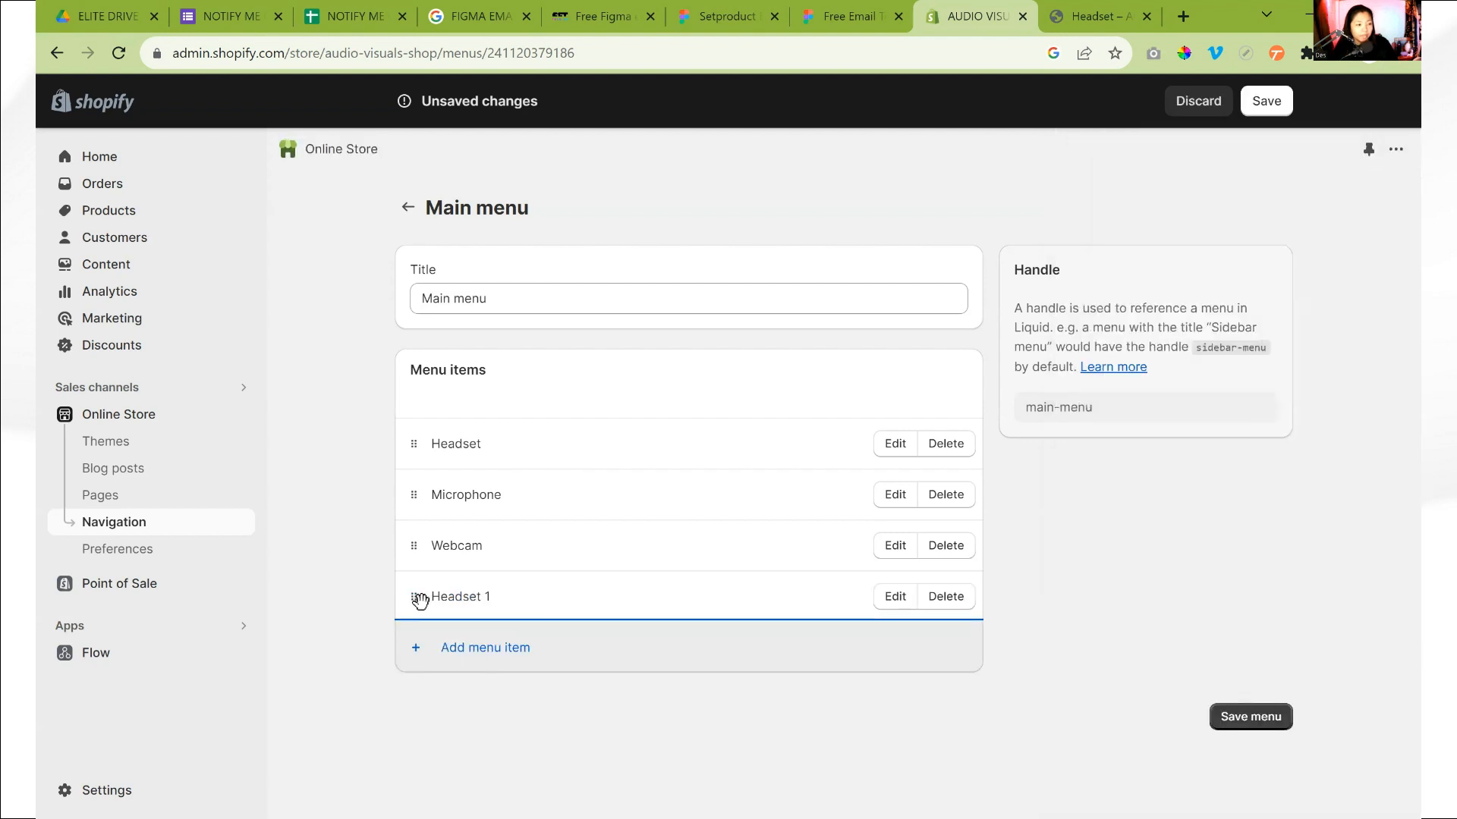
{"action": "left_click_drag", "start_coordinate": [417, 596], "coordinate": [464, 510]}
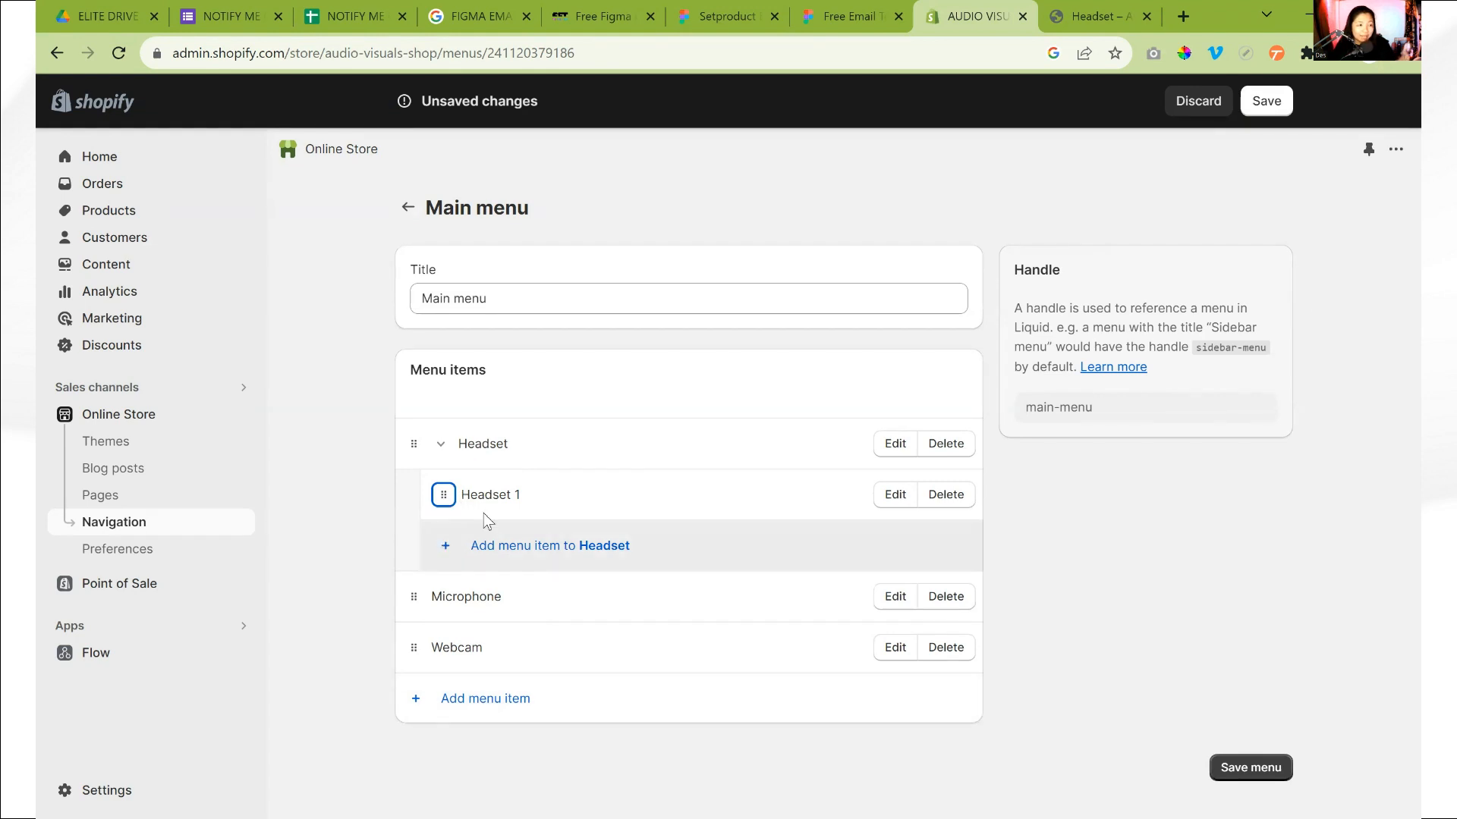
Add a menu item nested under Headset that links to the Headset 2 product, and save the main menu
{"action": "left_click", "coordinate": [446, 560]}
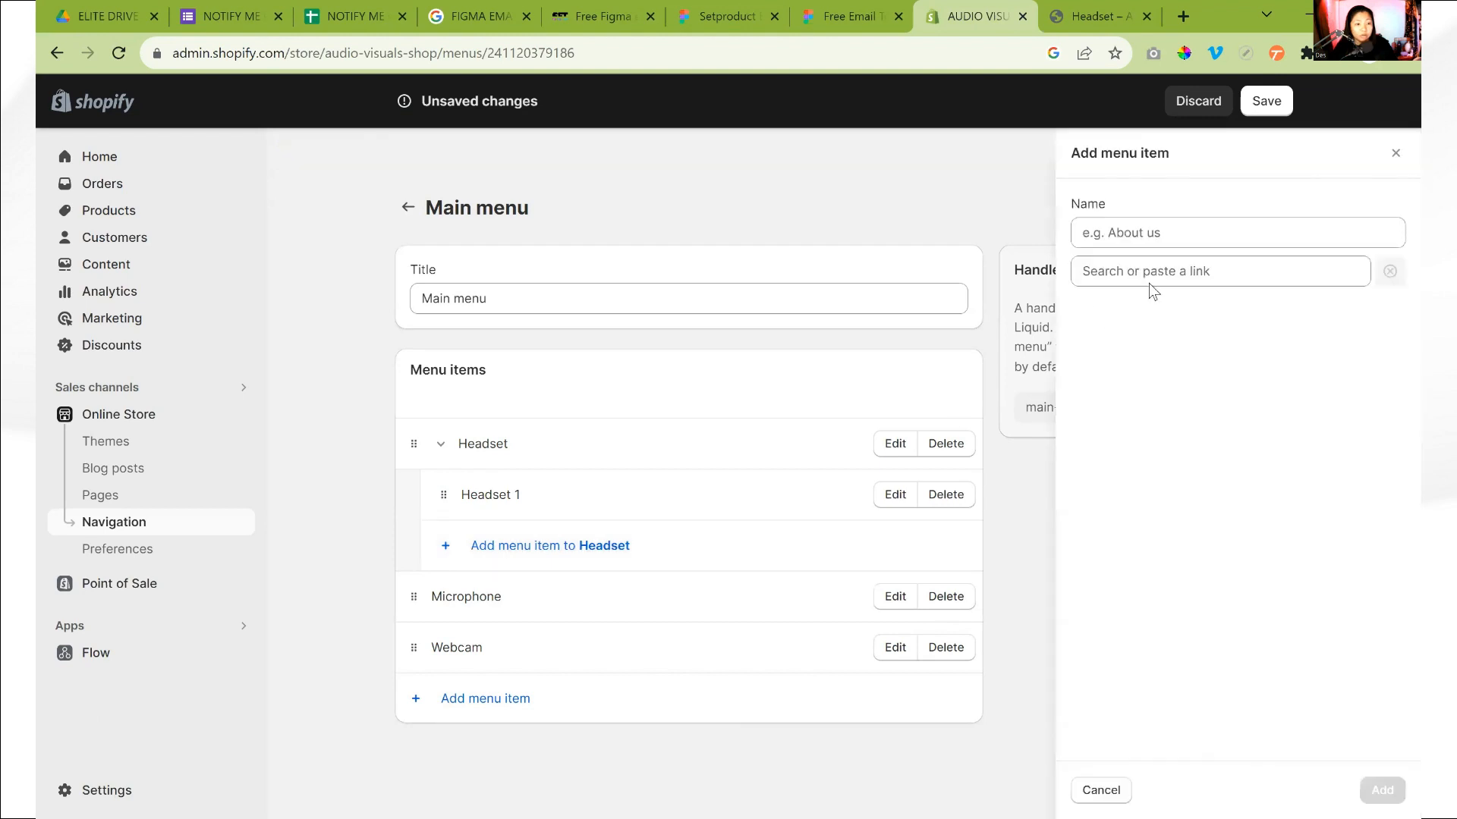
{"action": "left_click", "coordinate": [1148, 279]}
{"action": "left_click", "coordinate": [1188, 418]}
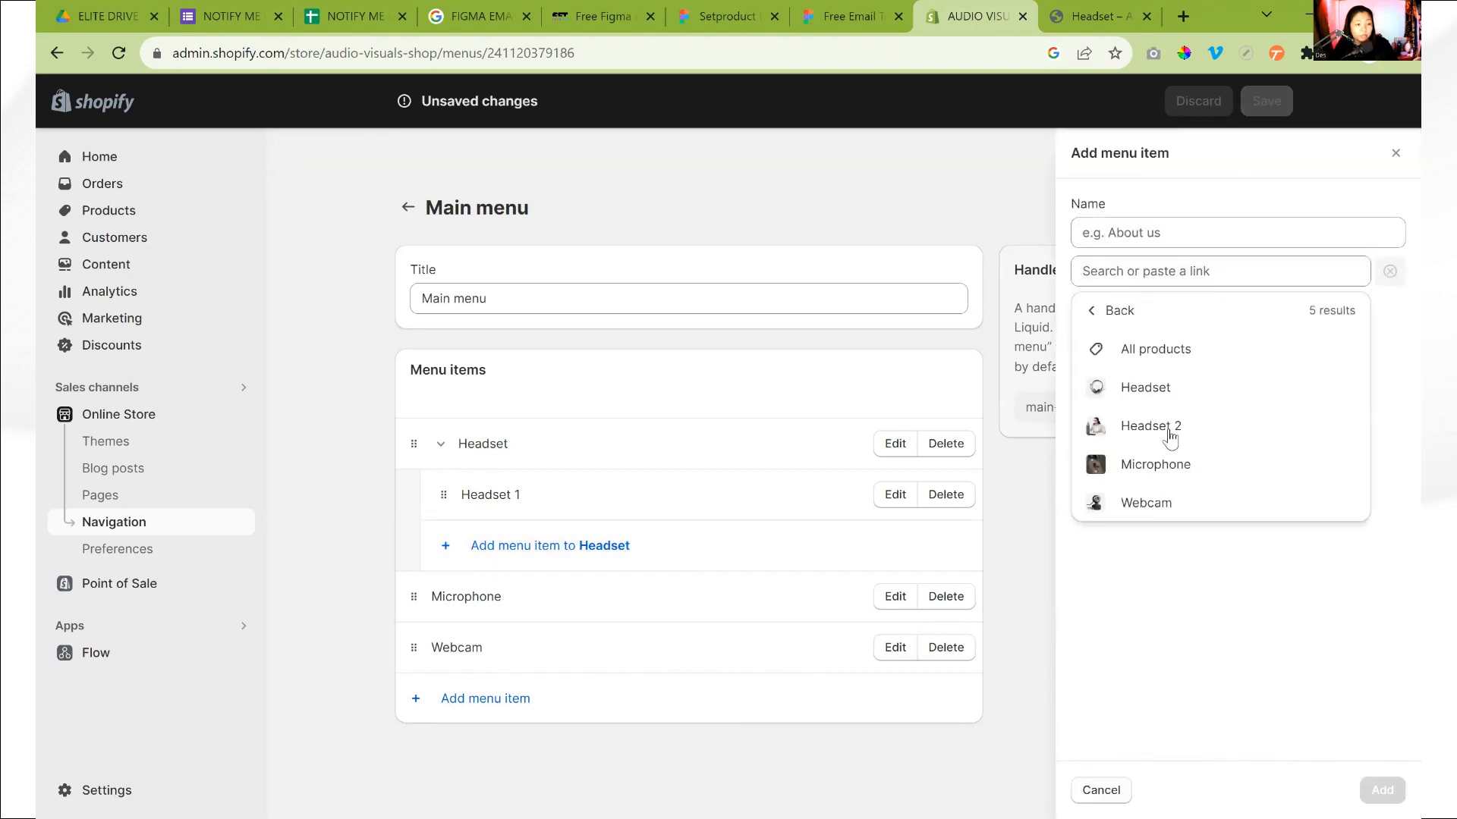
{"action": "left_click", "coordinate": [1150, 426]}
{"action": "left_click", "coordinate": [1381, 790]}
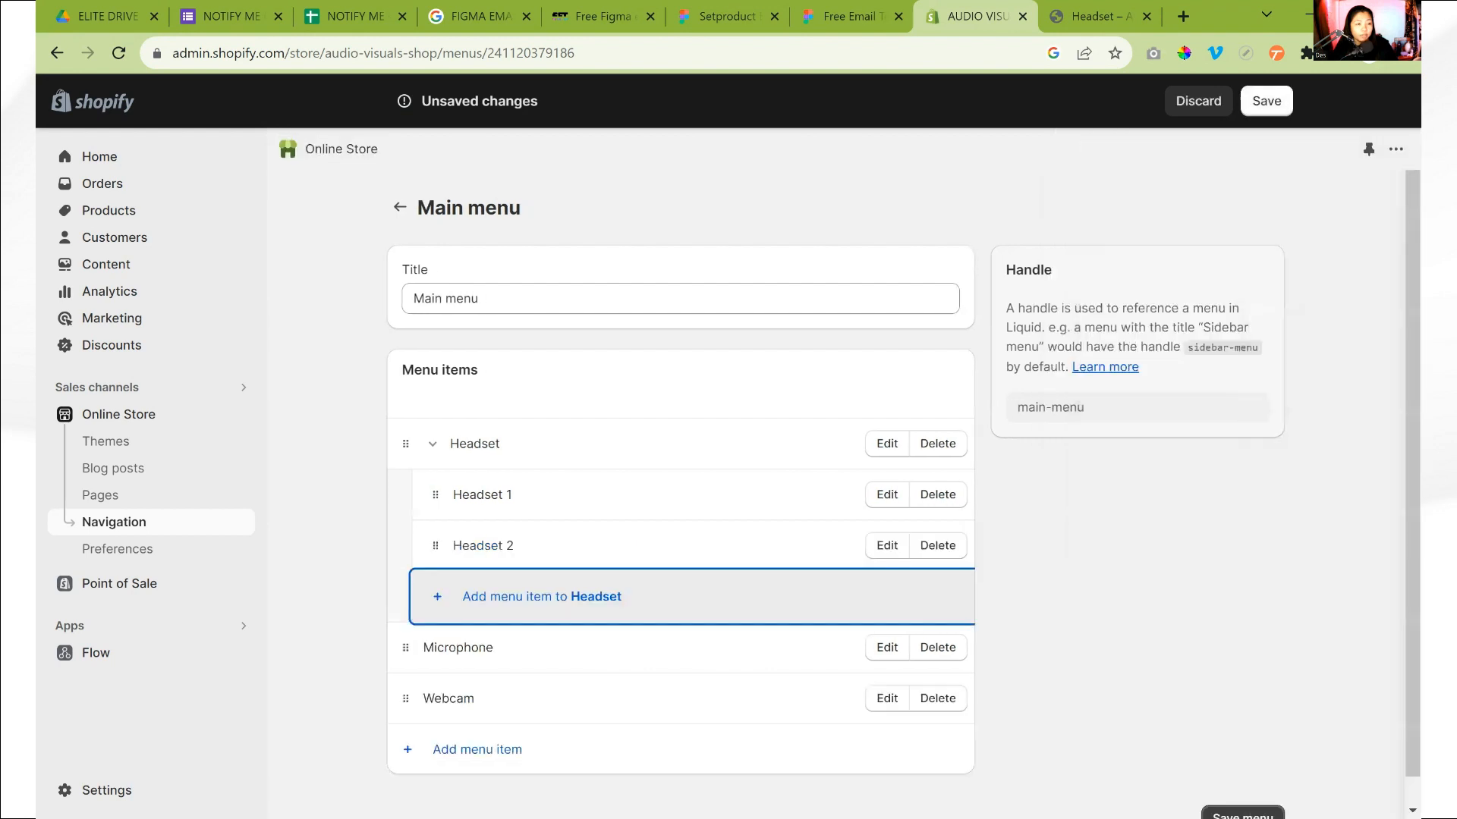
{"action": "left_click", "coordinate": [1140, 607]}
{"action": "scroll", "coordinate": [941, 578], "scroll_direction": "down", "scroll_amount": 1}
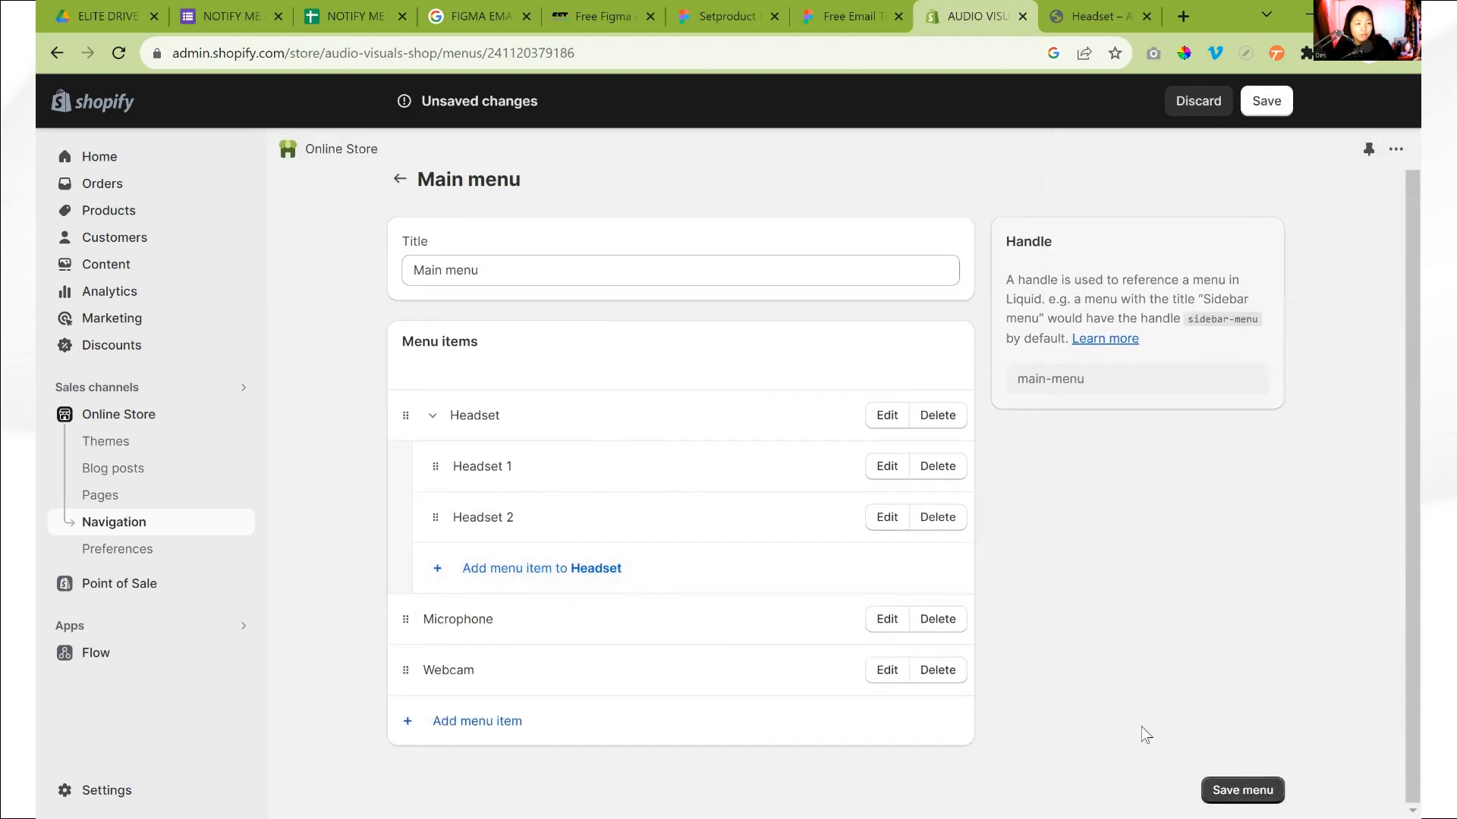
{"action": "left_click", "coordinate": [1242, 789]}
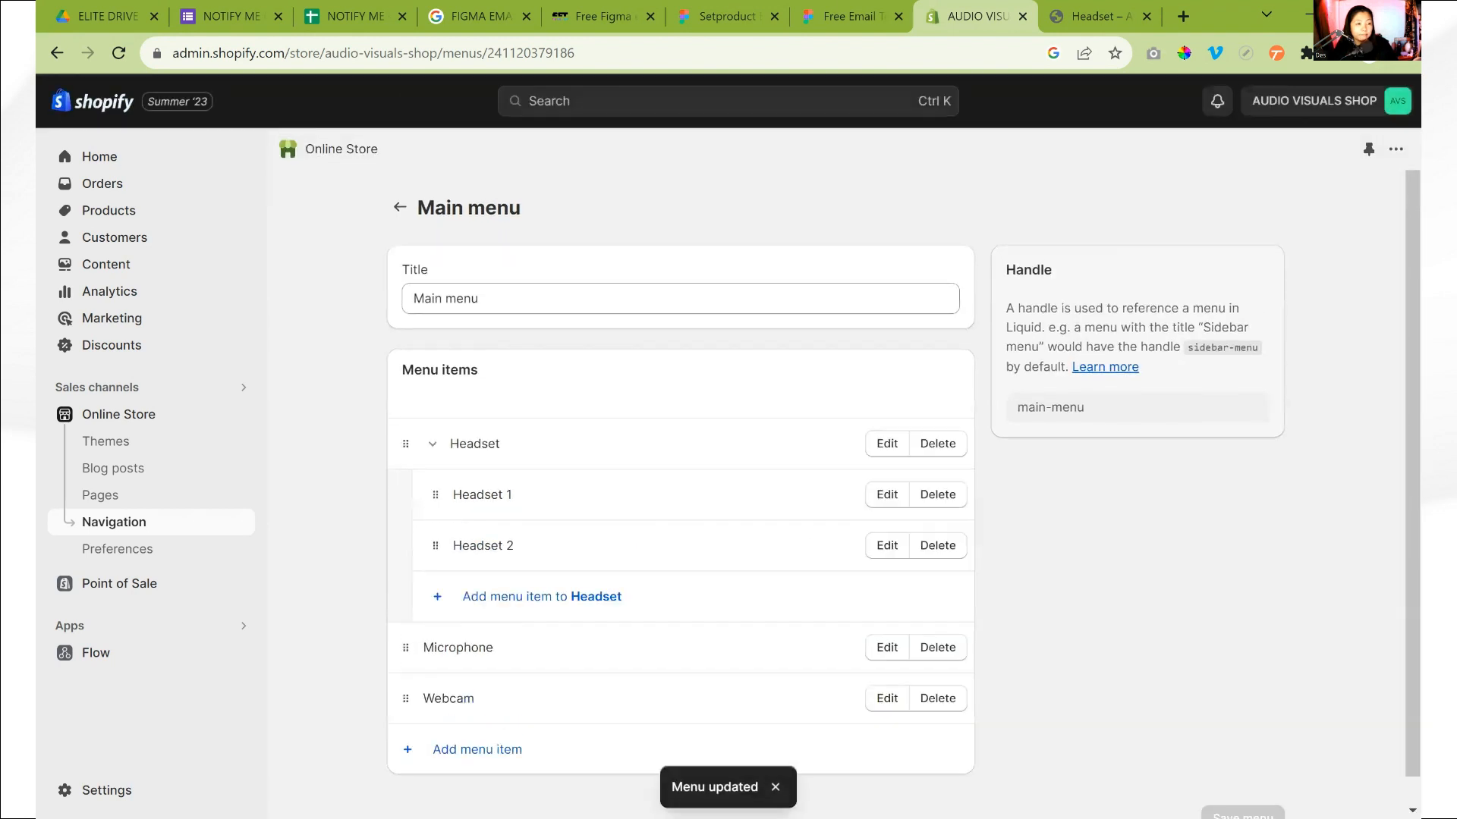
Check the Headset dropdown in the header of the reloaded storefront home page, and return to the main menu in the Shopify admin
{"action": "left_click", "coordinate": [1090, 18]}
{"action": "left_click", "coordinate": [118, 52]}
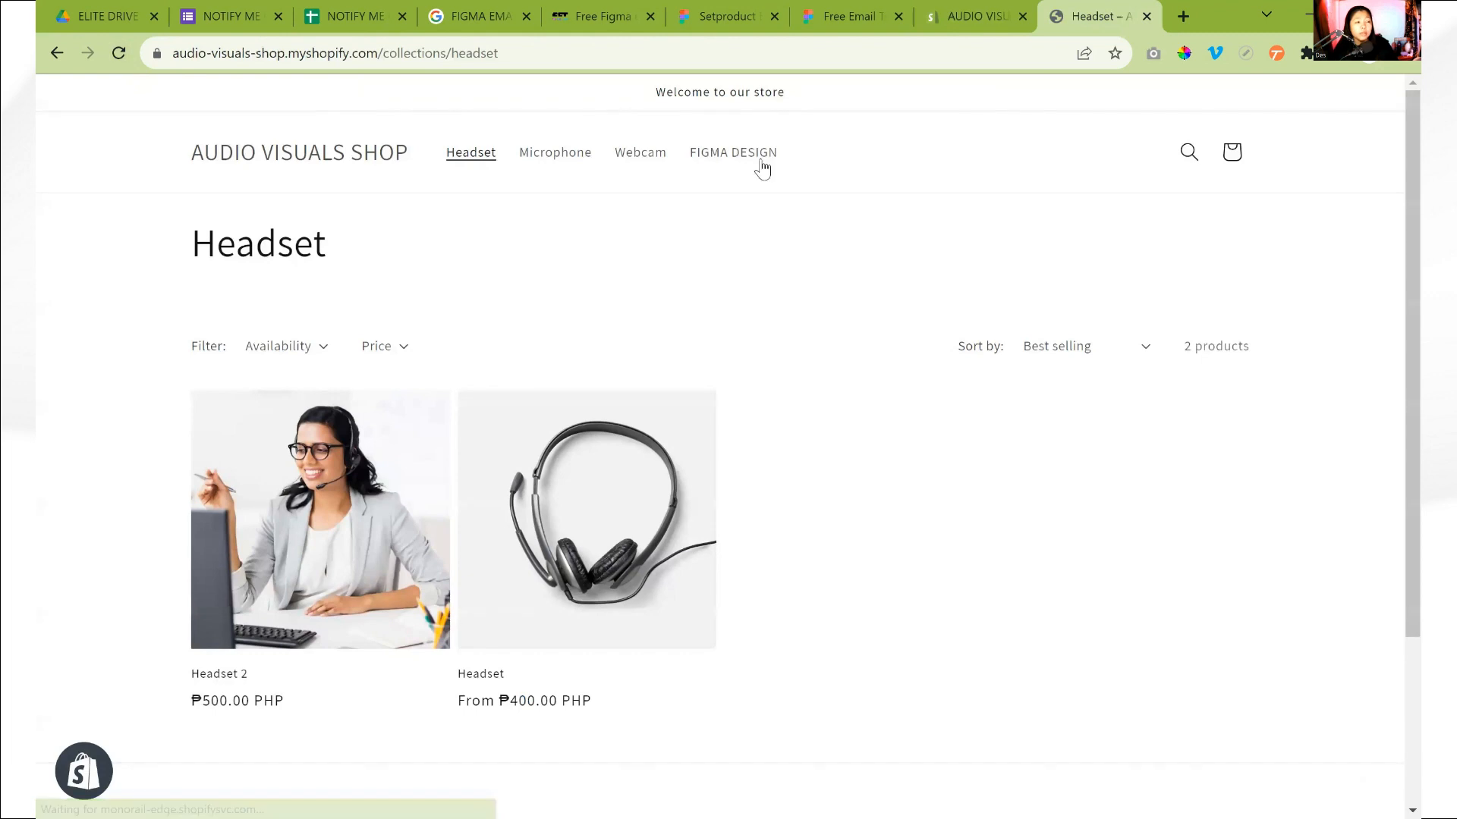
{"action": "left_click", "coordinate": [971, 17]}
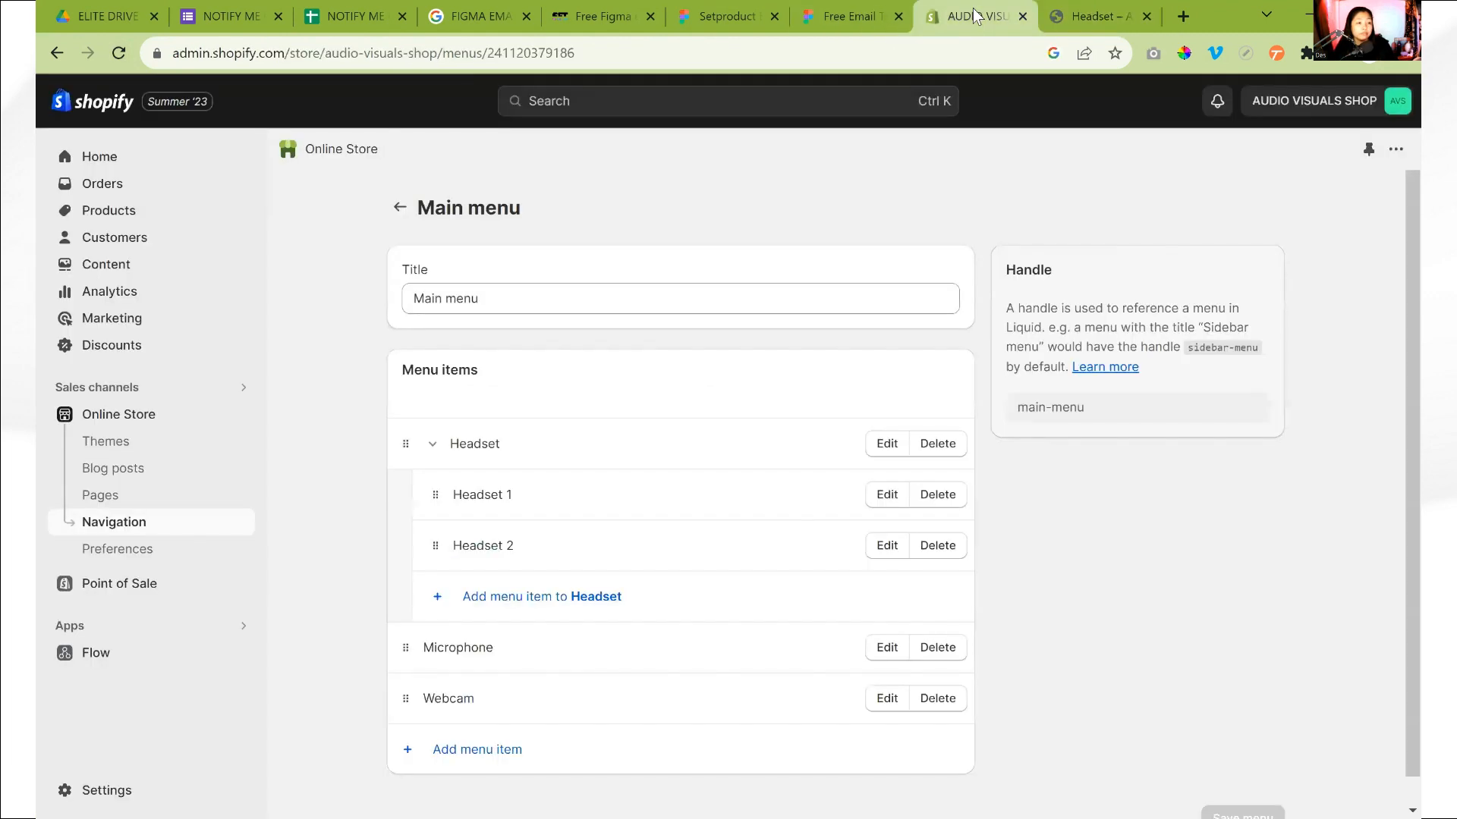
{"action": "left_click", "coordinate": [1092, 16]}
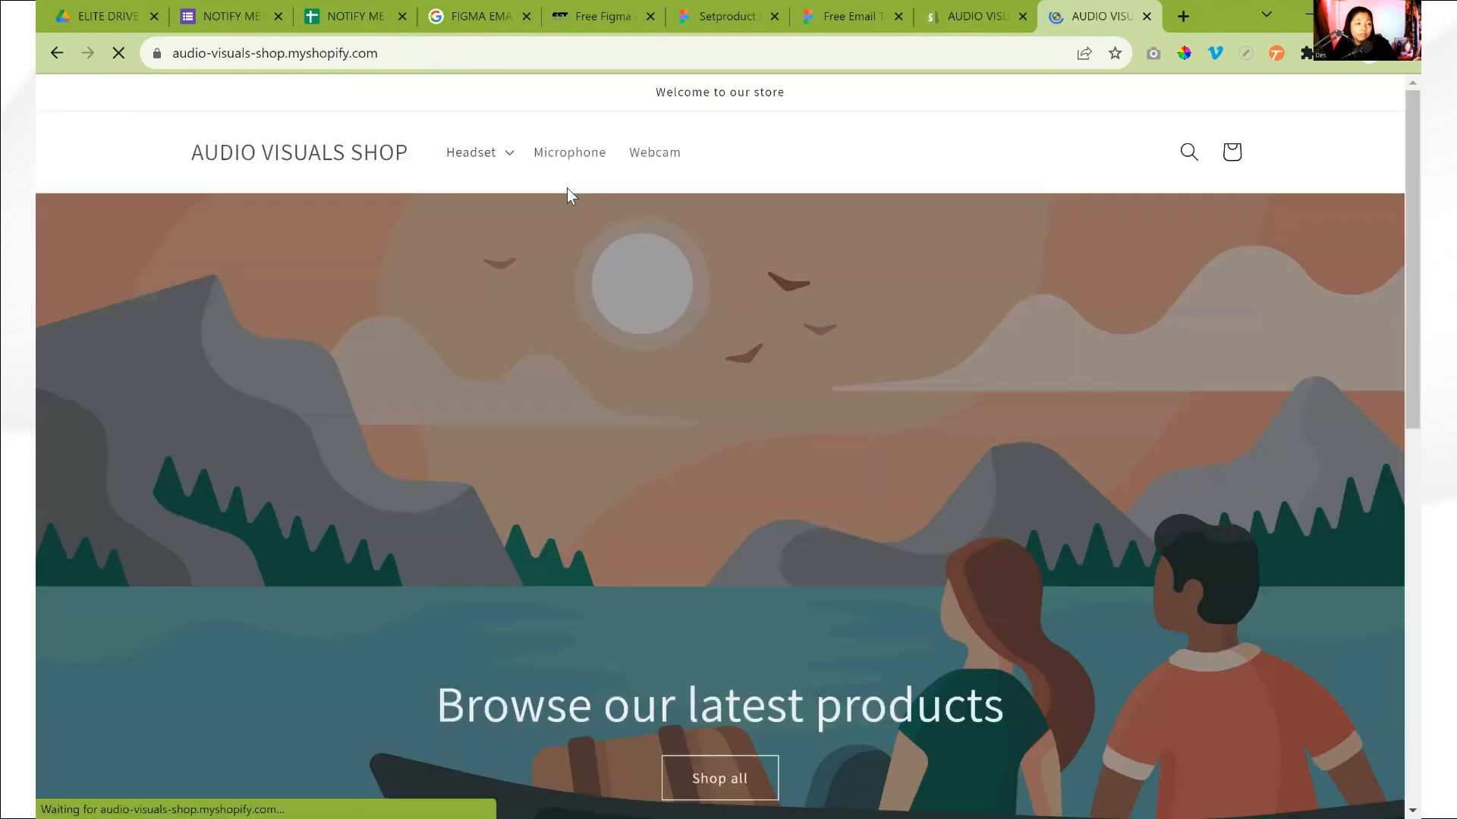
{"action": "left_click", "coordinate": [510, 155]}
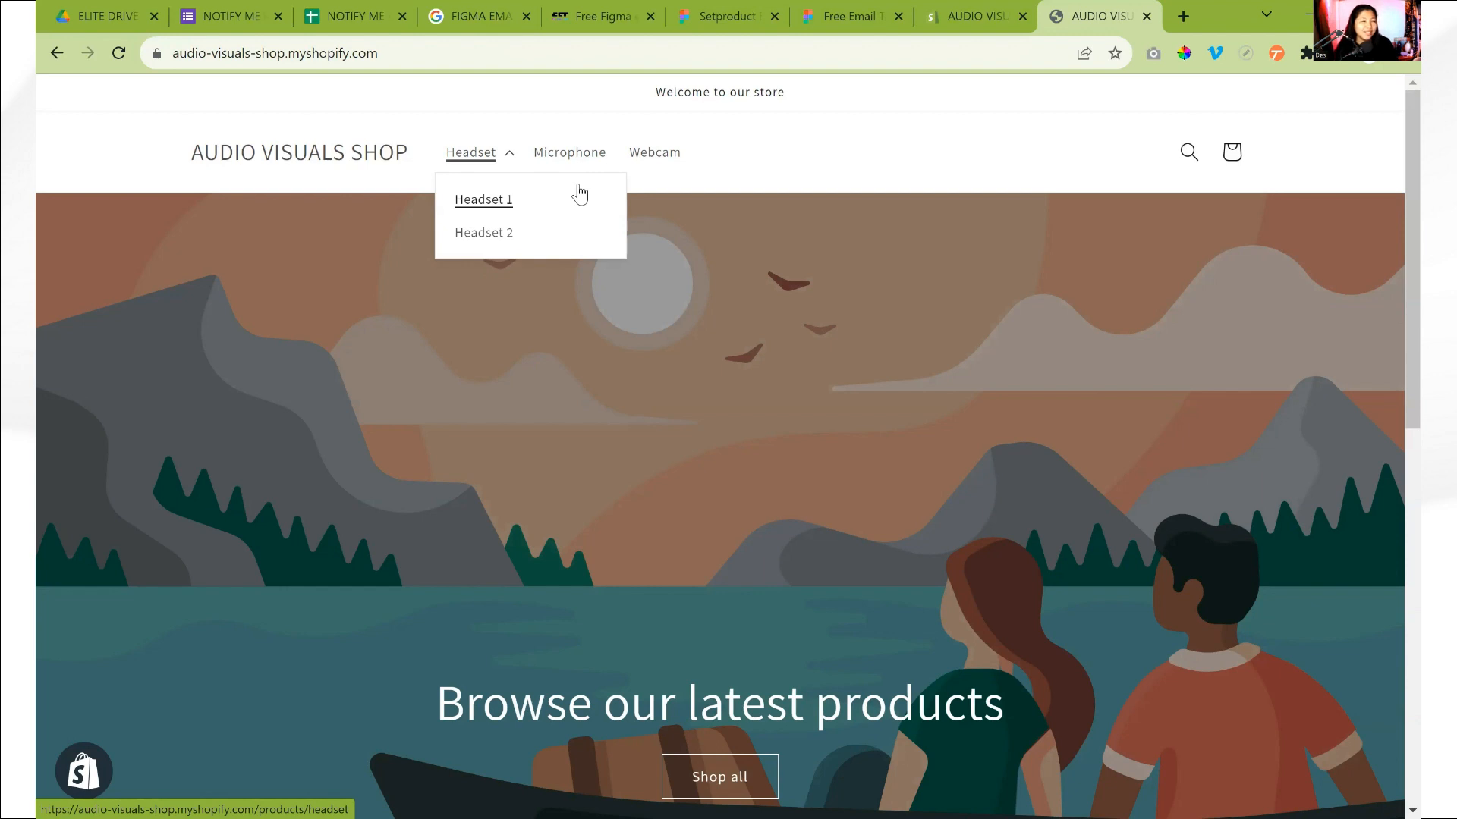
{"action": "left_click", "coordinate": [512, 157]}
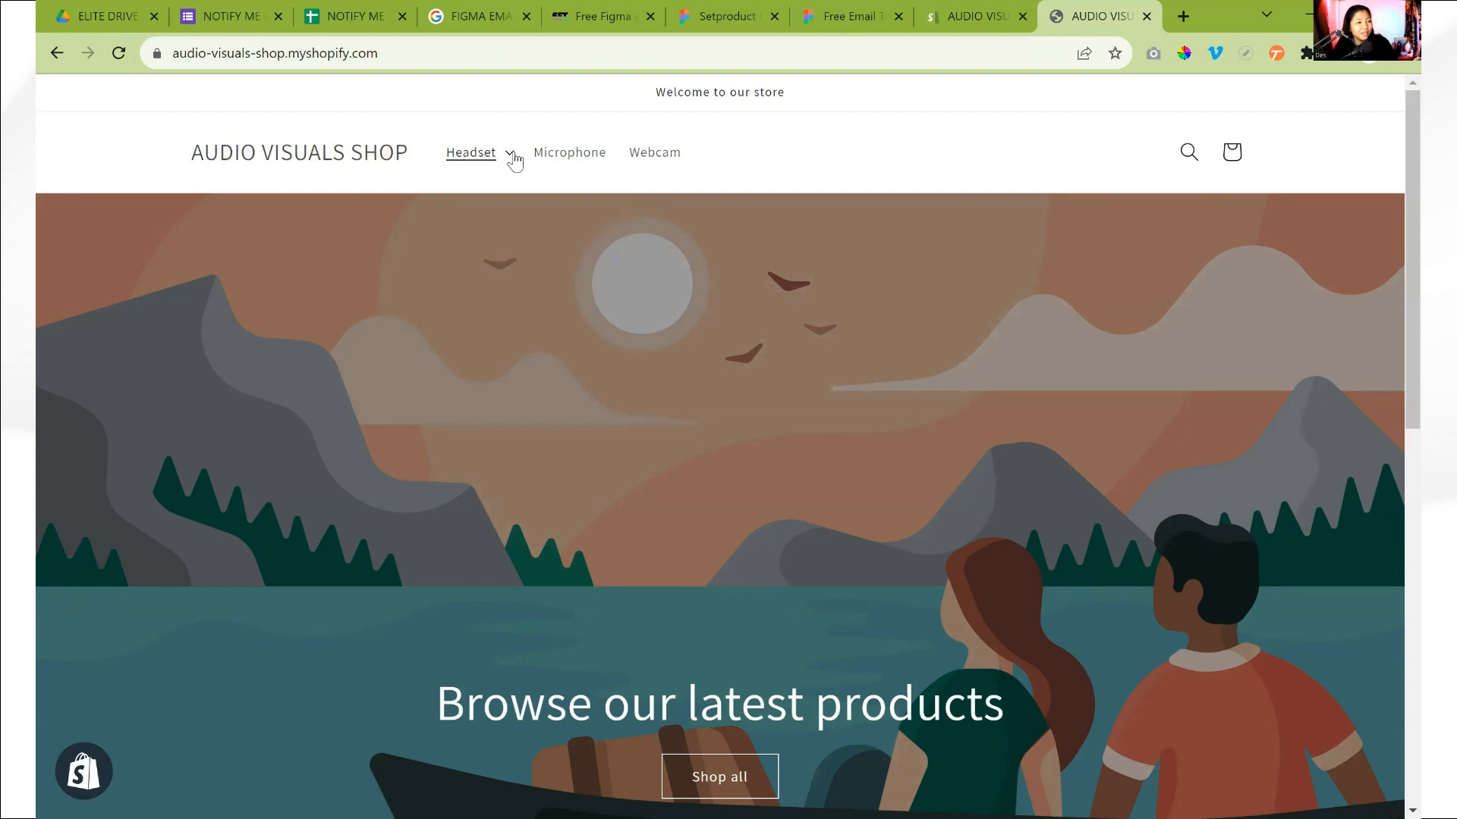
{"action": "left_click", "coordinate": [513, 157]}
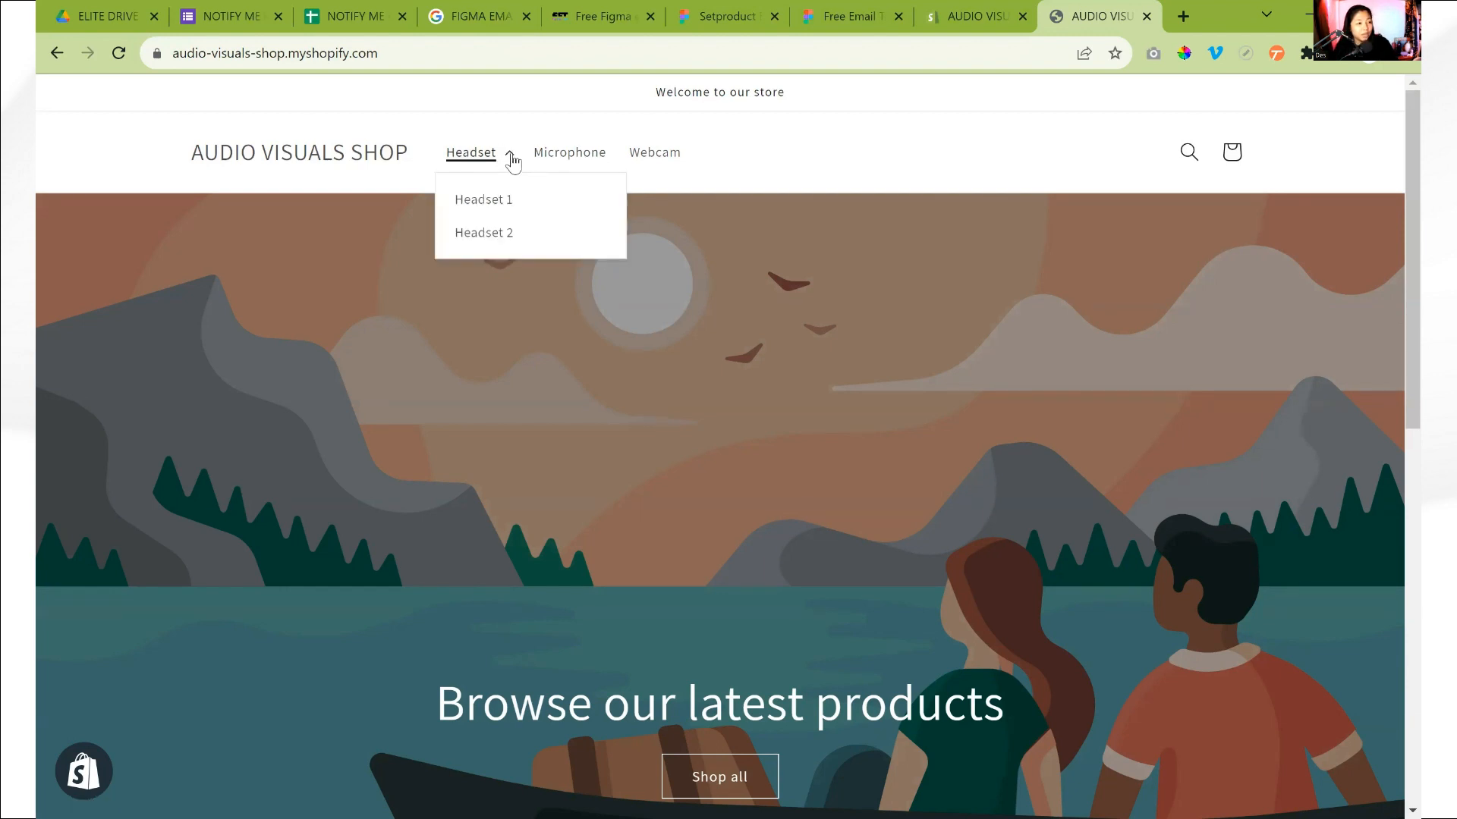
{"action": "left_click", "coordinate": [957, 14]}
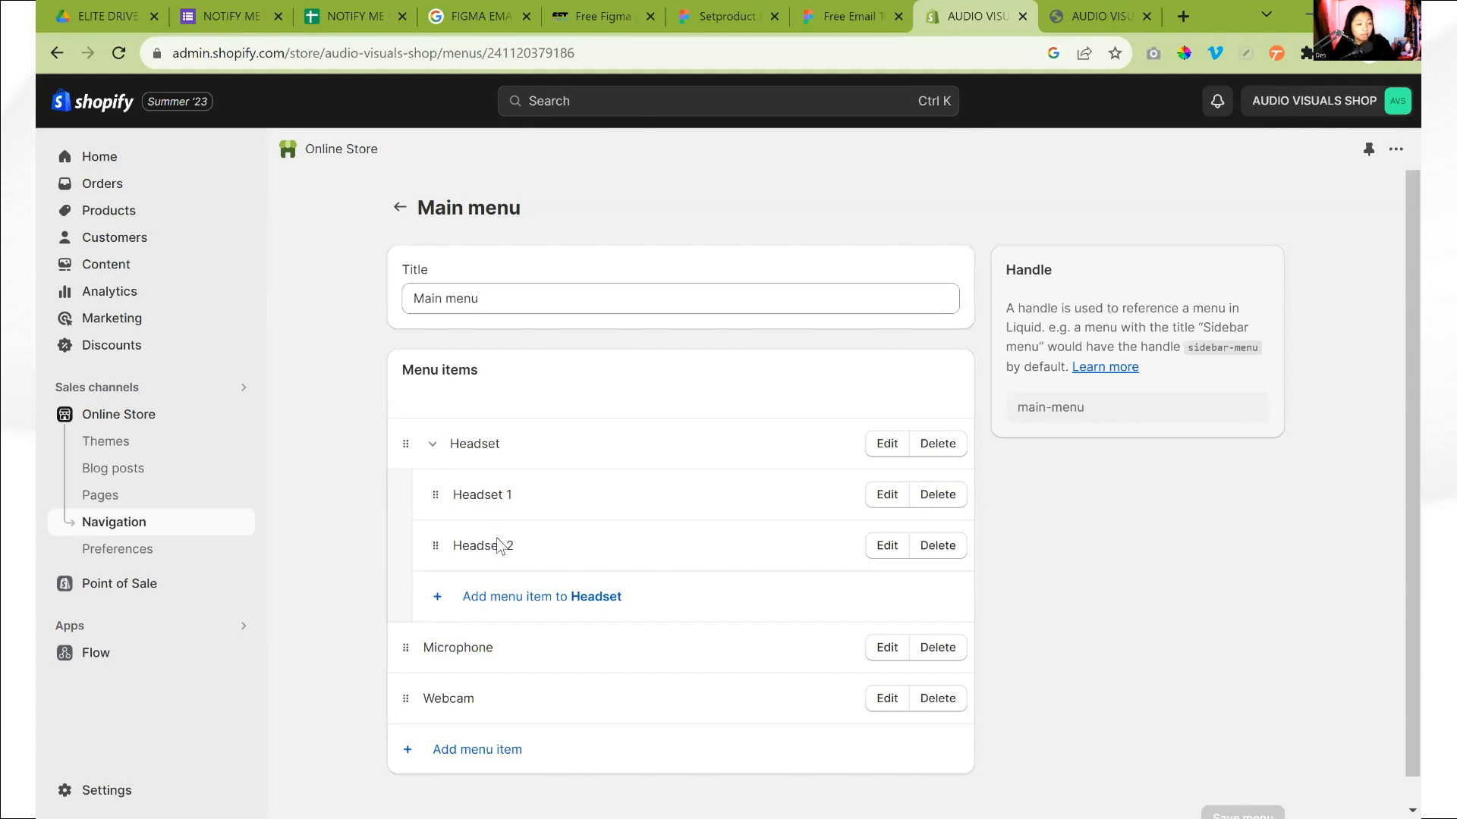
{"action": "scroll", "coordinate": [1127, 508], "scroll_direction": "down", "scroll_amount": 1}
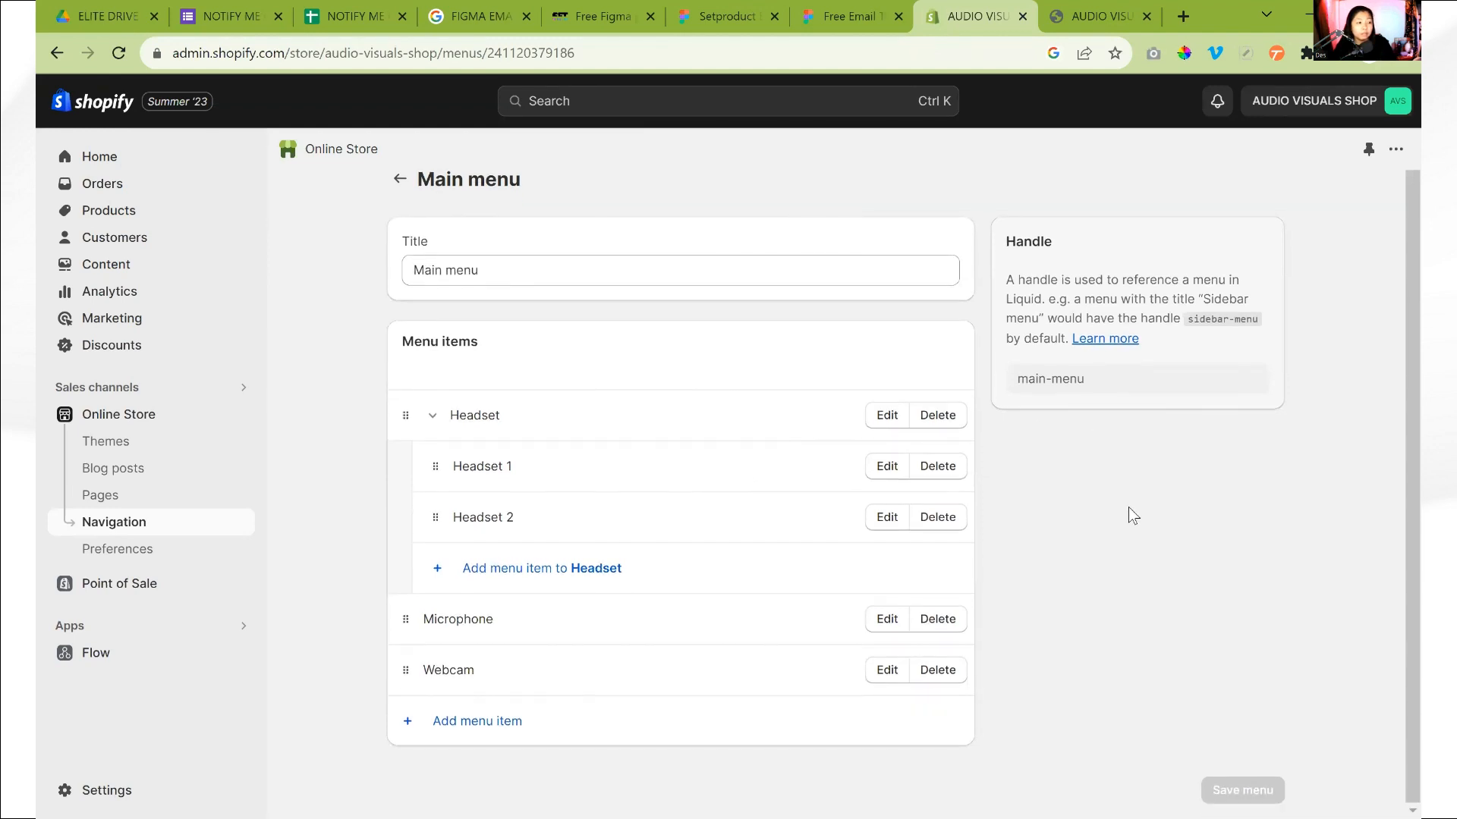